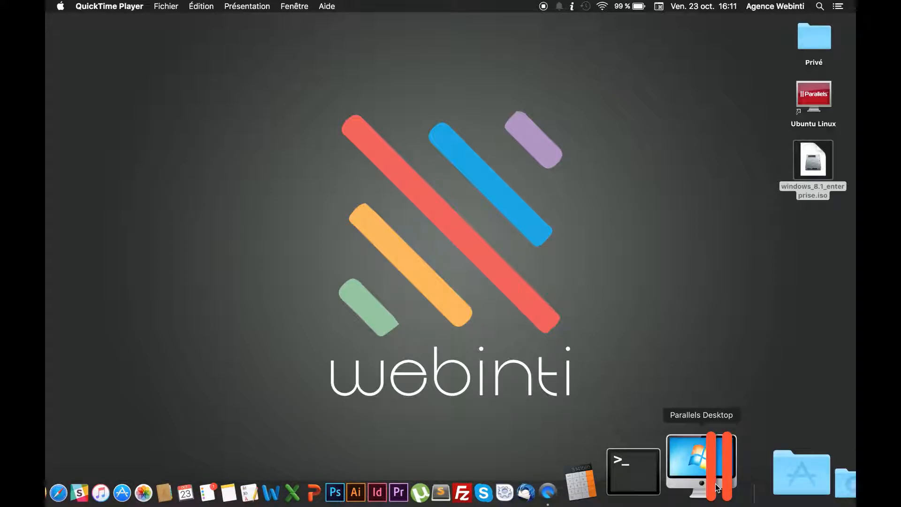
- Compare the VirtualBox and Parallels websites in Chrome, including the purchase options for Parallels Desktop 11
click(89, 489)
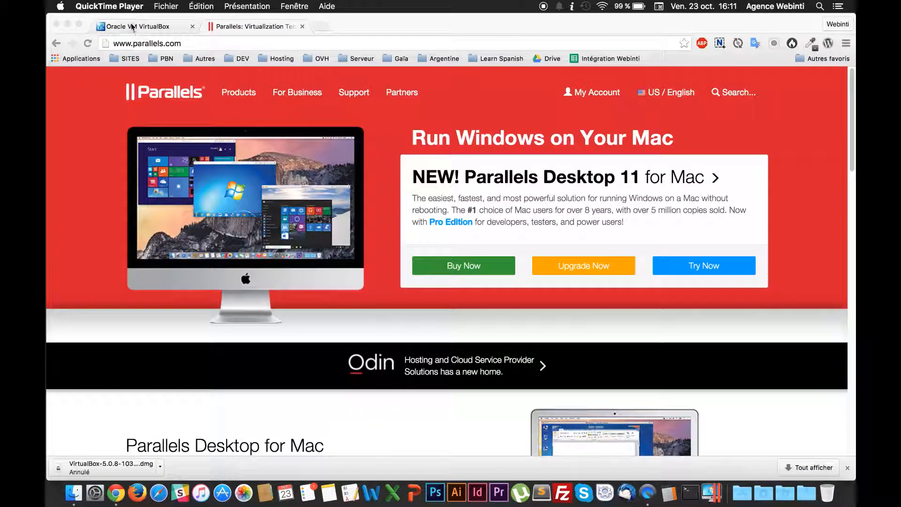
click(132, 28)
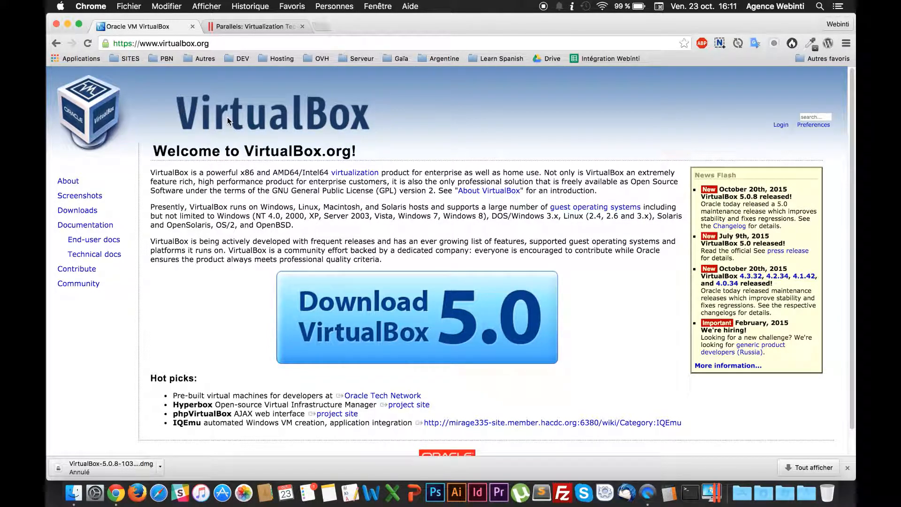
click(249, 28)
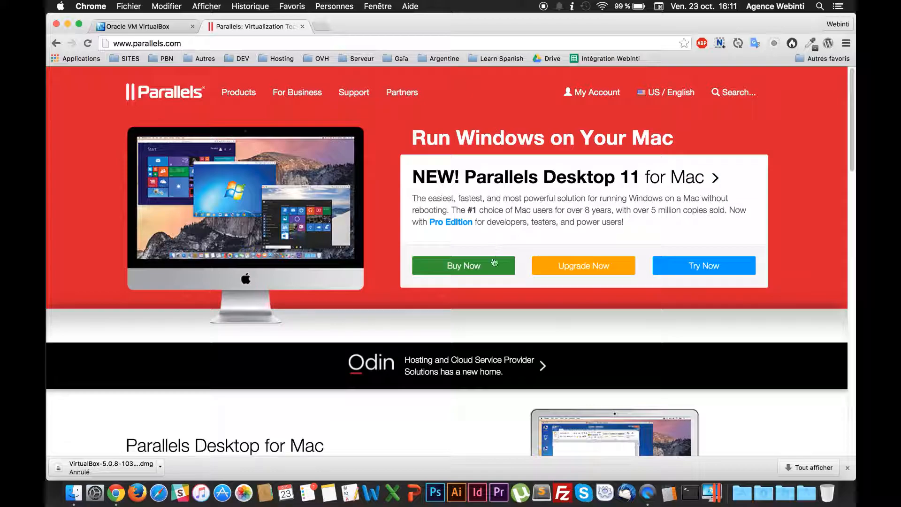
click(468, 266)
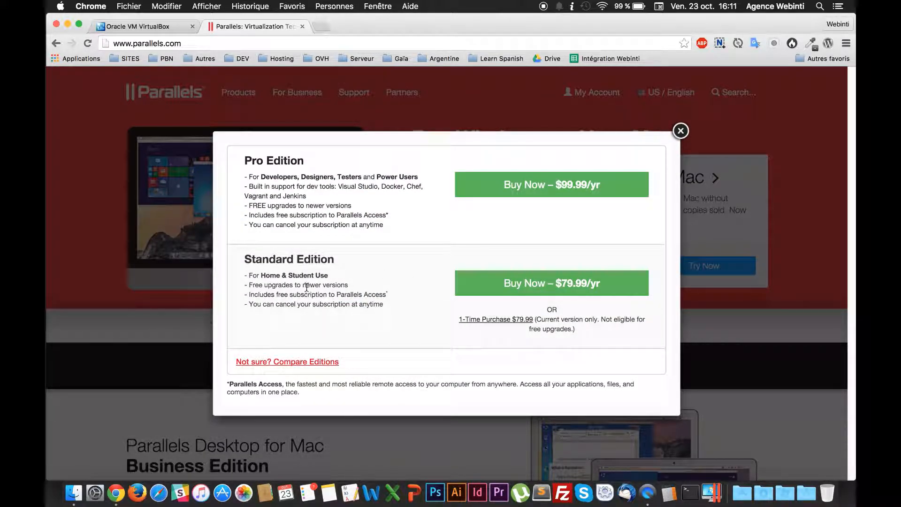
click(681, 130)
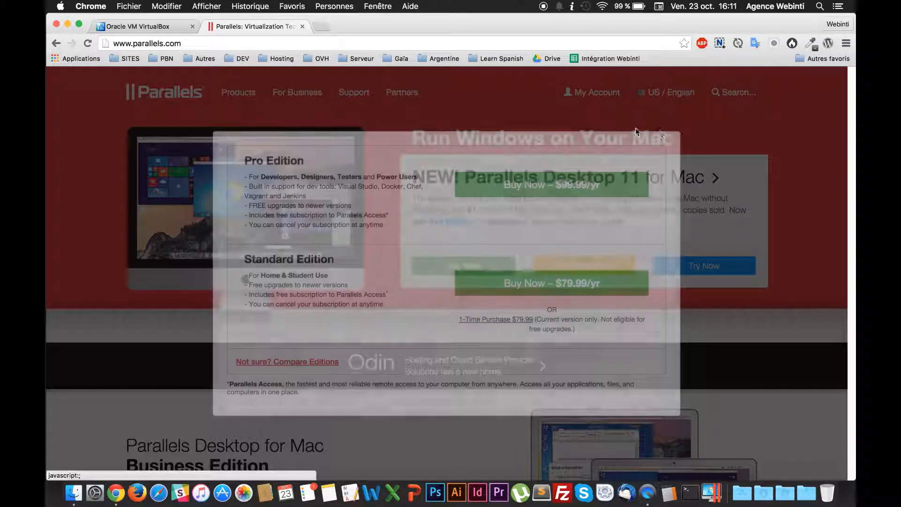
- Download the VirtualBox 5.0.8 amd64 package for OS X hosts from the VirtualBox website
click(141, 26)
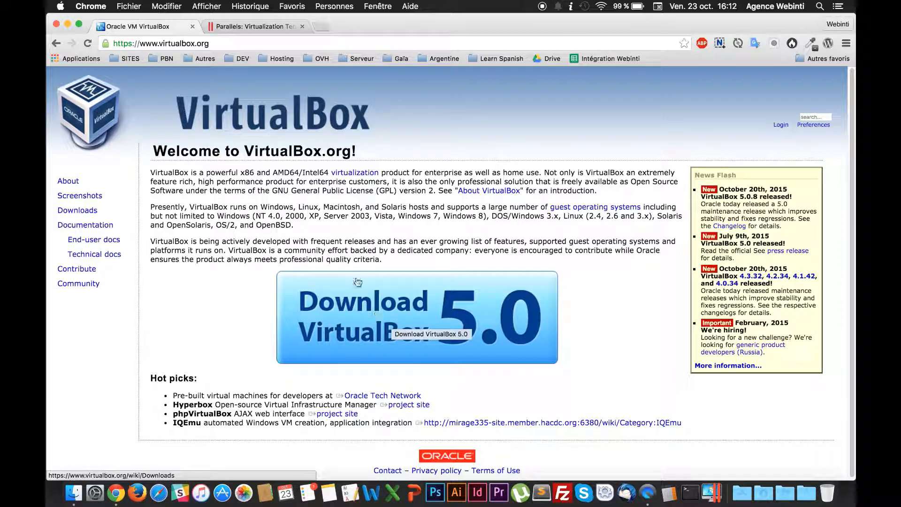
click(387, 305)
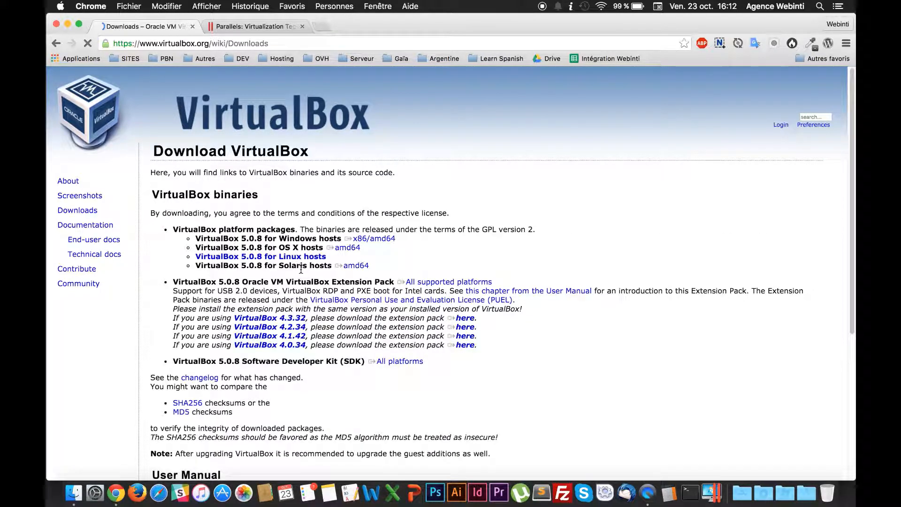
triple_click(301, 257)
click(256, 261)
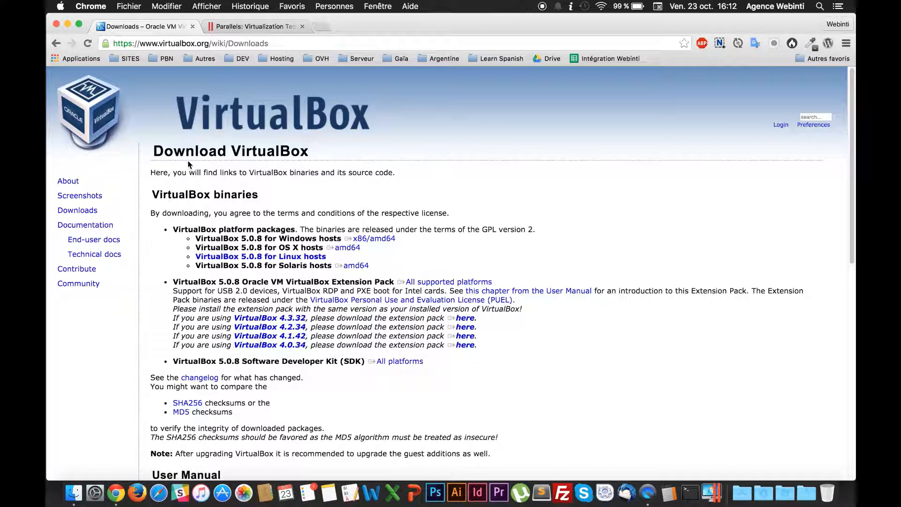
drag(225, 249, 282, 258)
click(284, 250)
double_click(347, 253)
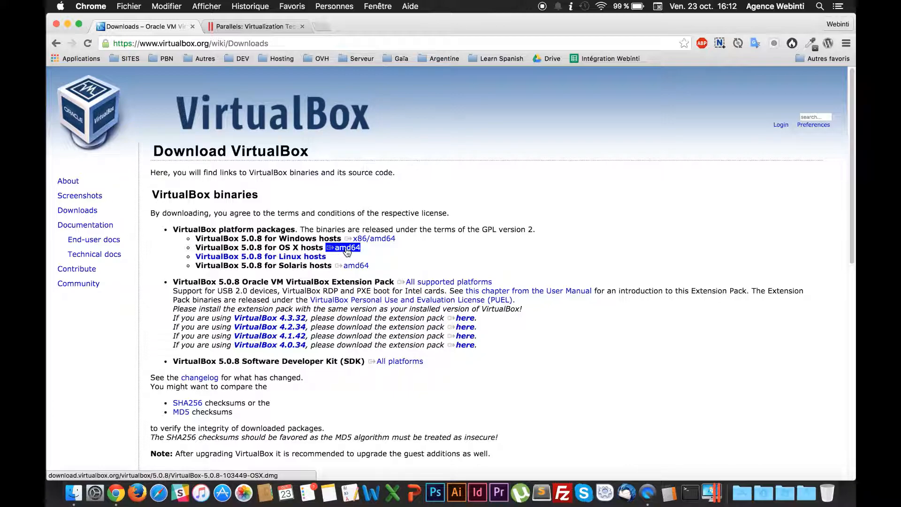
- Switch to Parallels Desktop and begin a new virtual machine that installs Windows from a DVD or image file
click(248, 25)
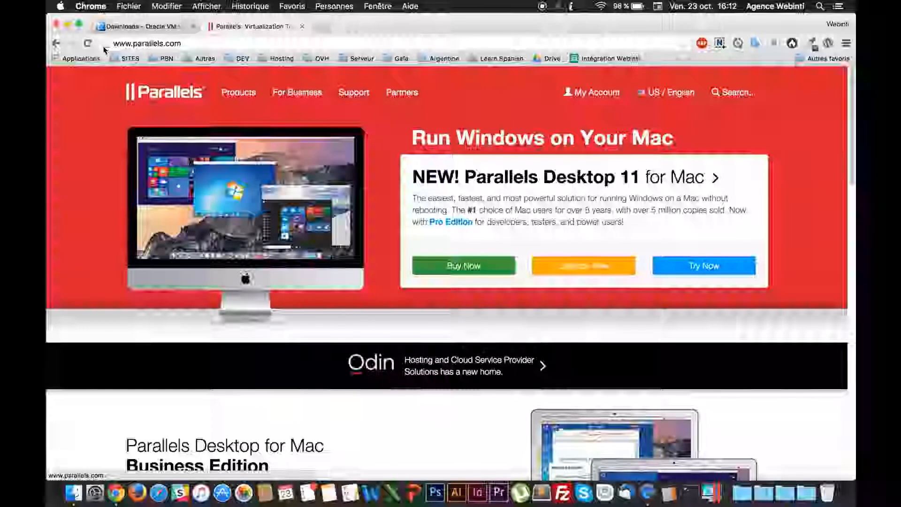
key(super+m)
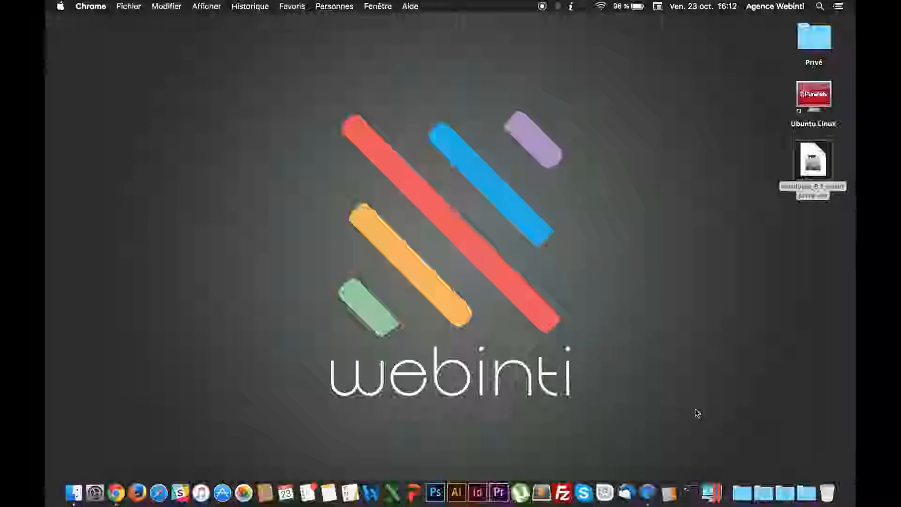
click(718, 487)
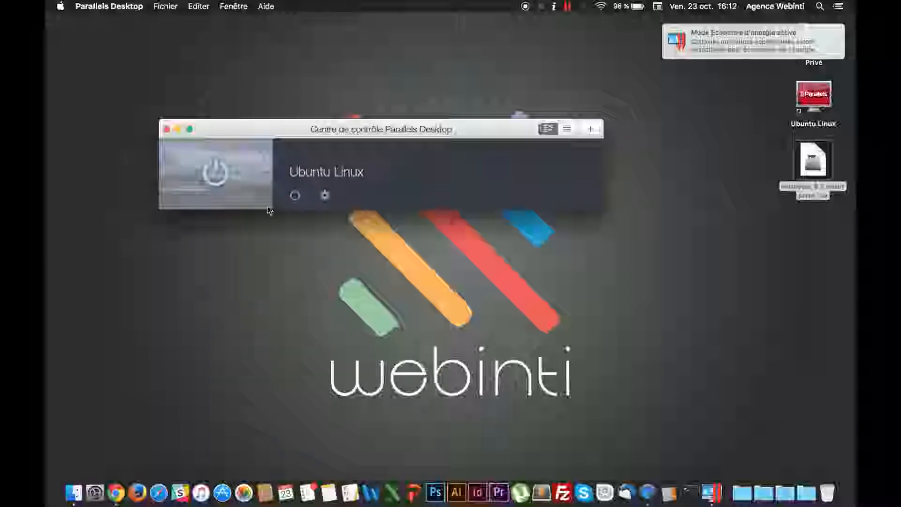
mouse_move(244, 184)
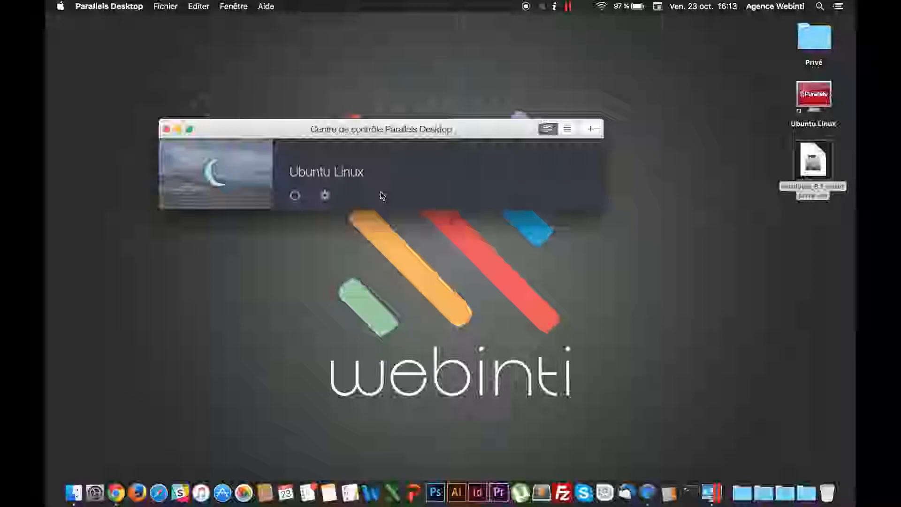
click(589, 131)
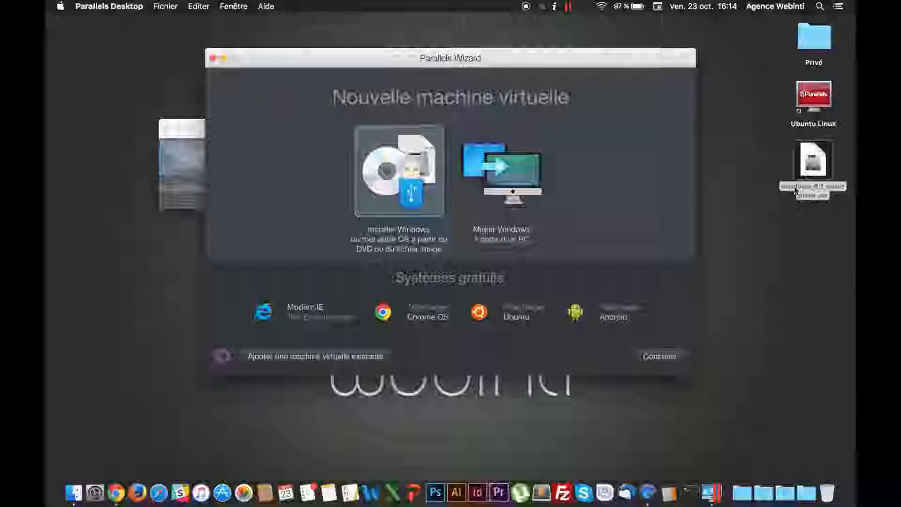
click(658, 356)
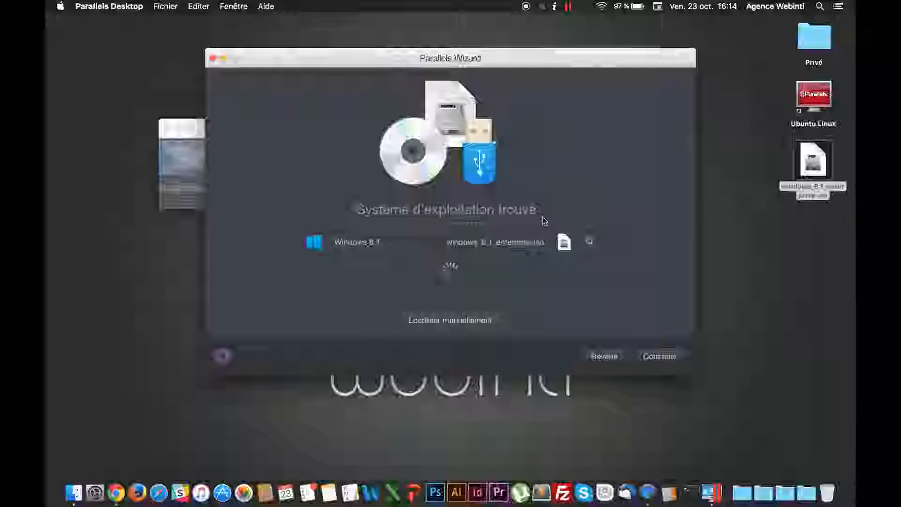
- Locate the installation source manually and supply windows_8.1_enterprise.iso from the desktop as the image file
click(437, 320)
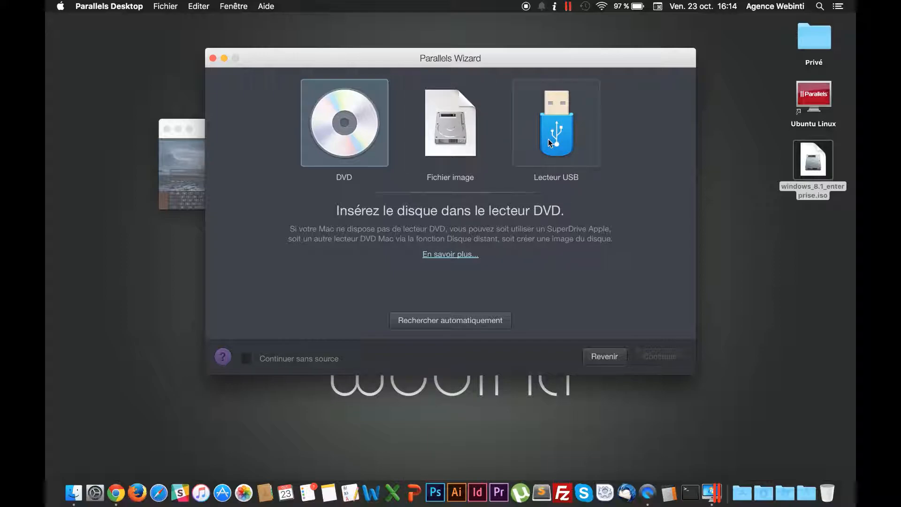
click(441, 133)
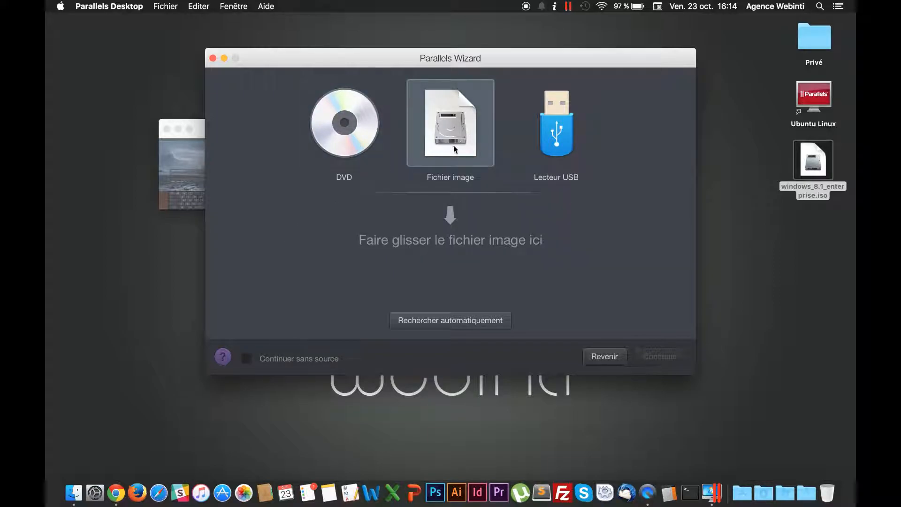
drag(813, 162, 471, 242)
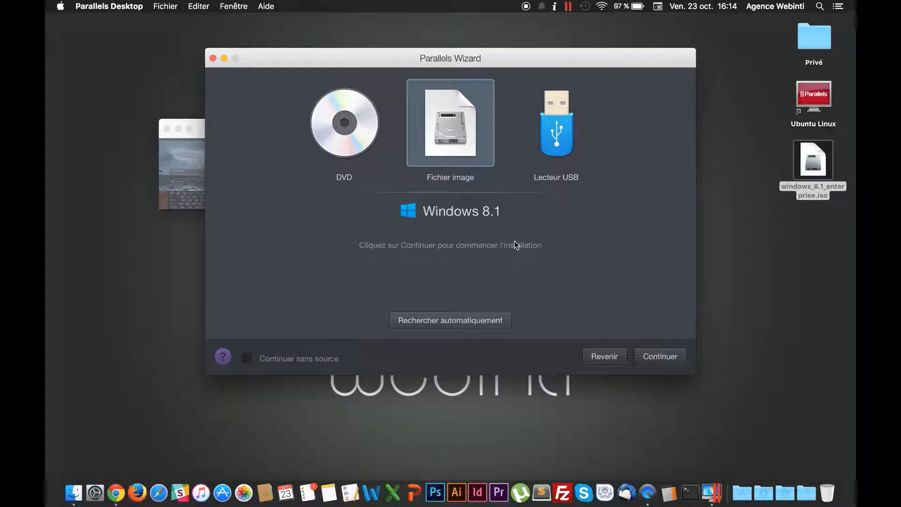
click(651, 363)
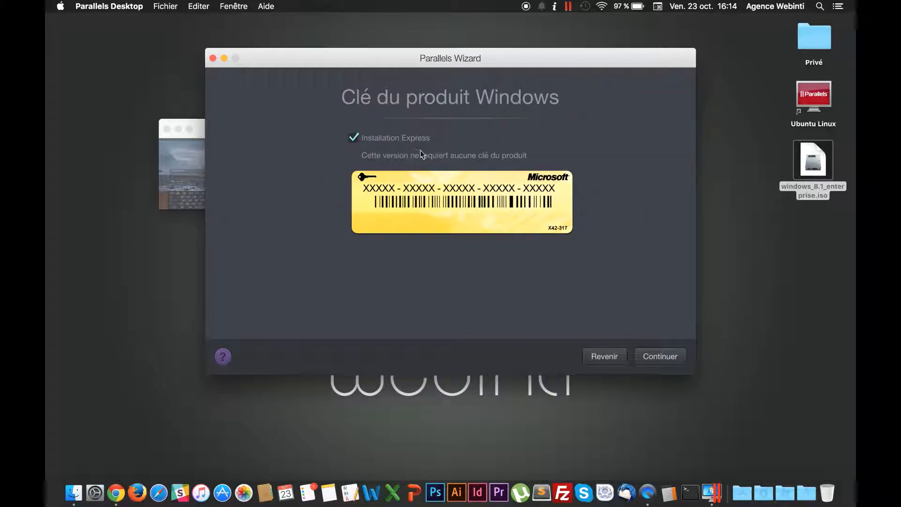
- Accept the express installation, Productivité as the main use of Windows, and the "Comme avec Windows 8" experience
click(671, 356)
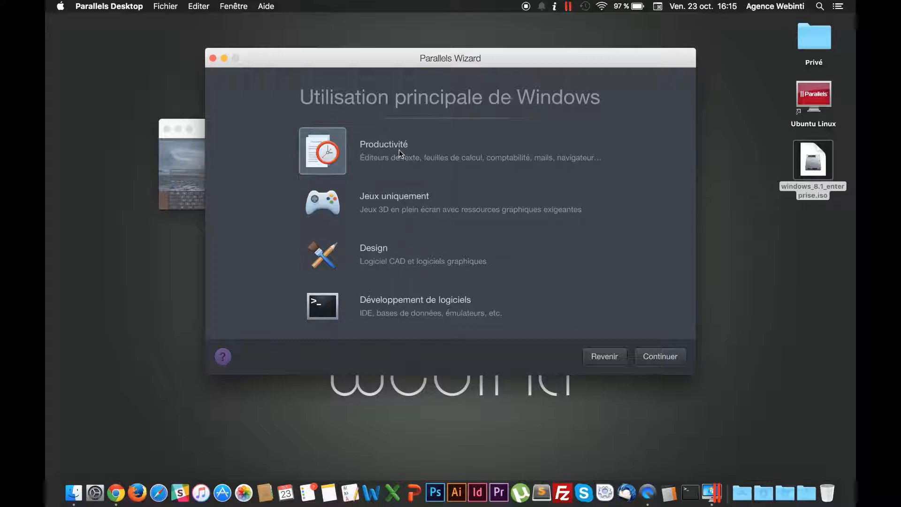
click(661, 356)
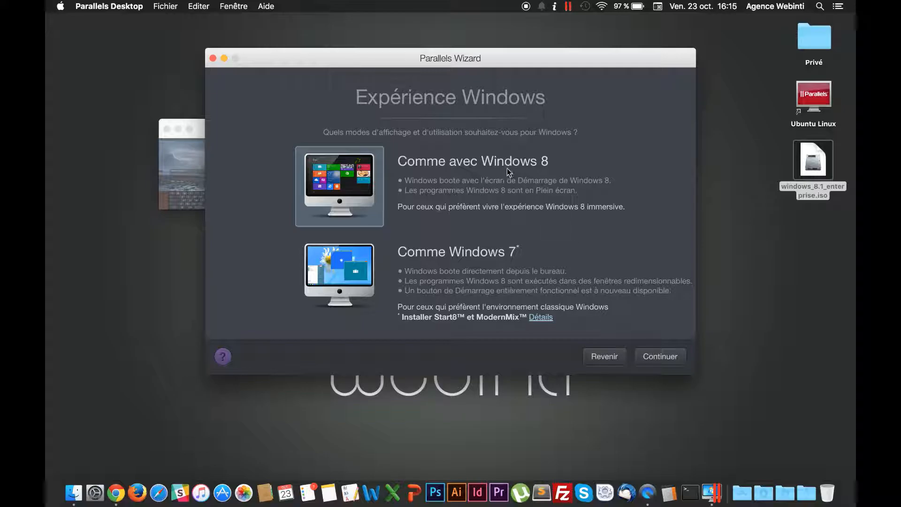
click(655, 355)
- Name the virtual machine Windows 8.1 Enterprise and start its installation in the default location
click(425, 162)
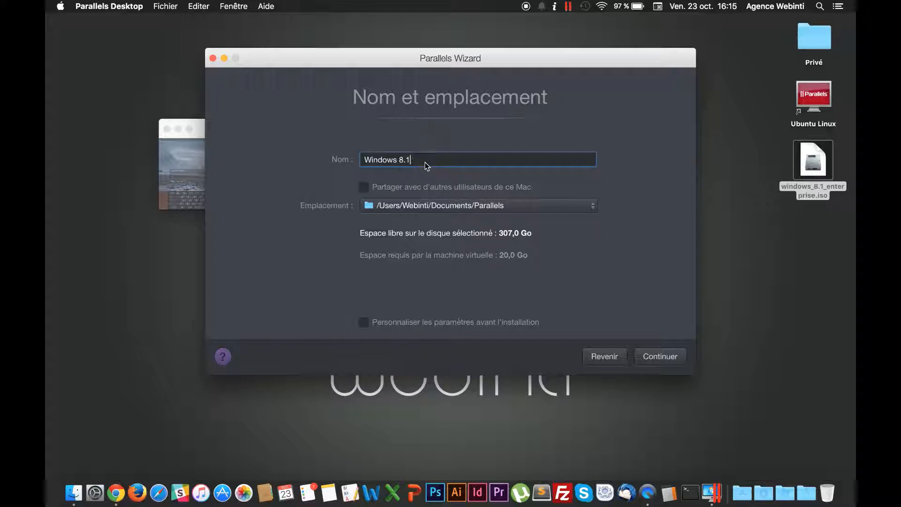
text(Ente)
click(665, 356)
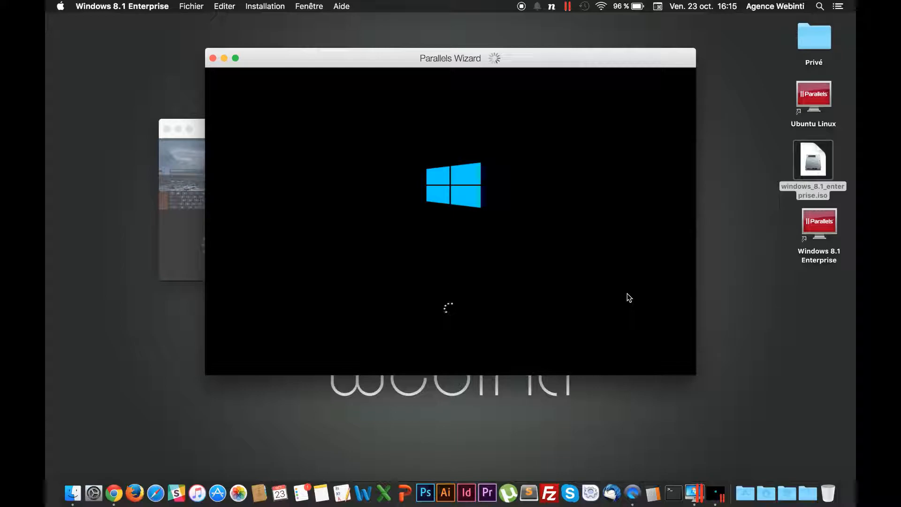
- Open the downloaded VirtualBox-5.0.8-103449-OSX.dmg and copy VirtualBox.pkg into the Applications folder
click(751, 491)
click(784, 462)
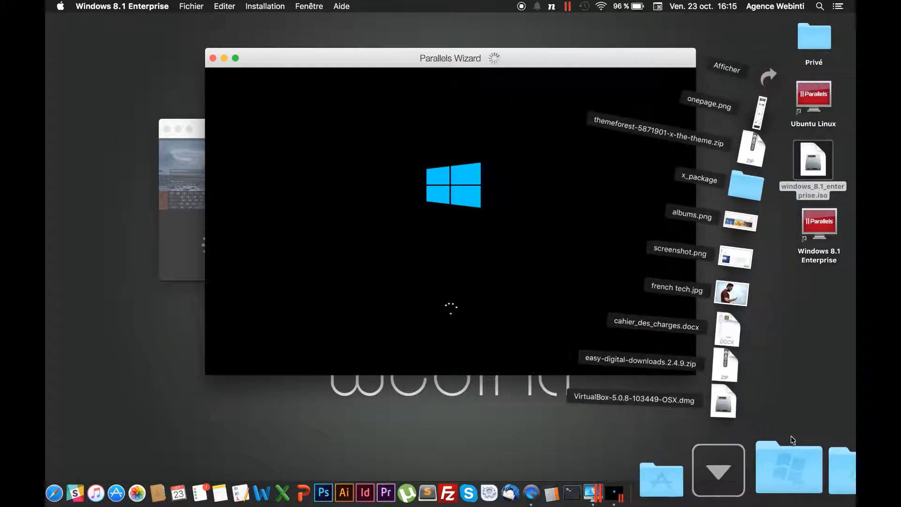
click(796, 412)
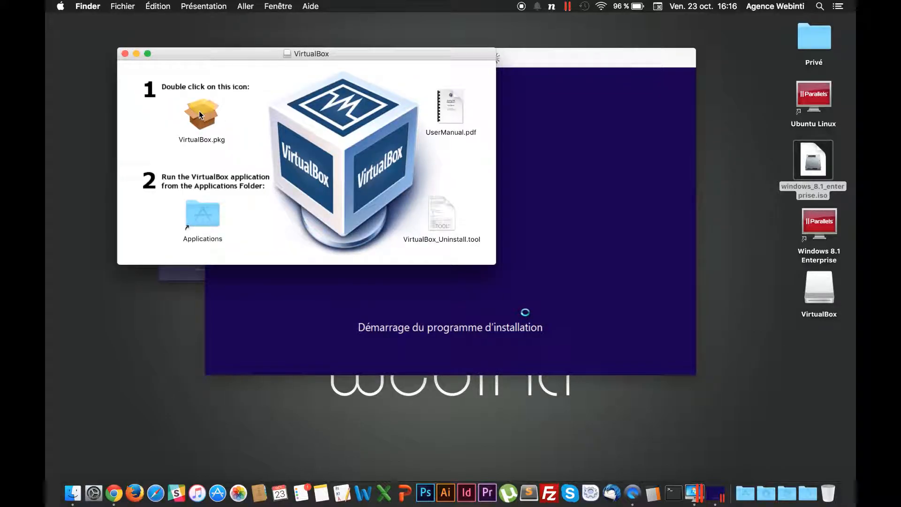
drag(199, 114, 201, 209)
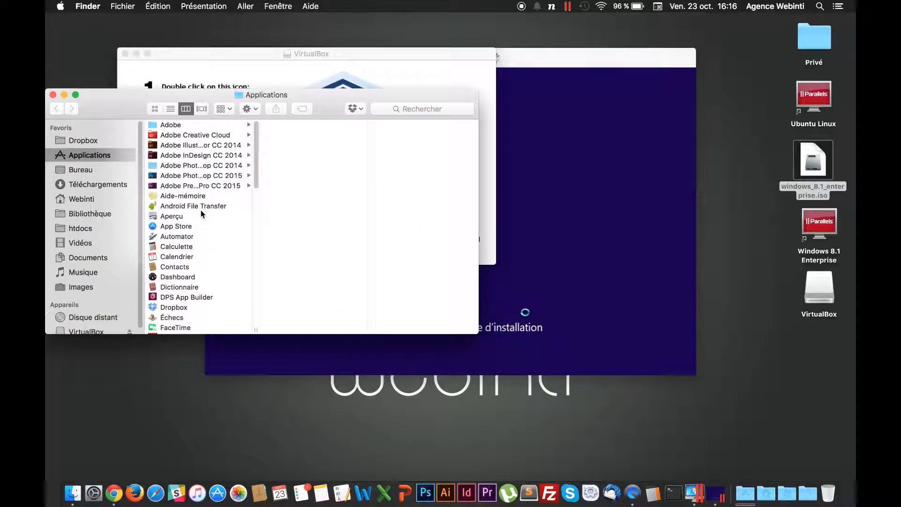
- Look for VirtualBox.pkg in the Applications folder and put both Finder windows away
click(547, 61)
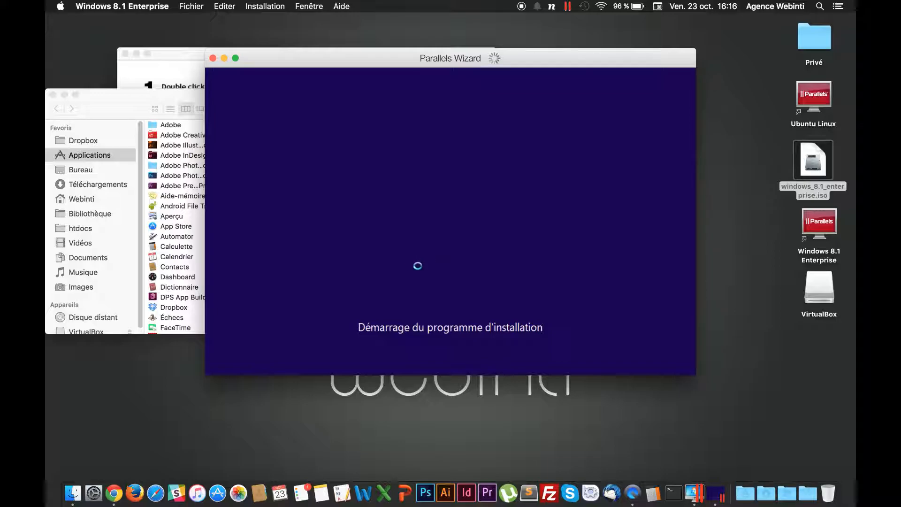
click(117, 97)
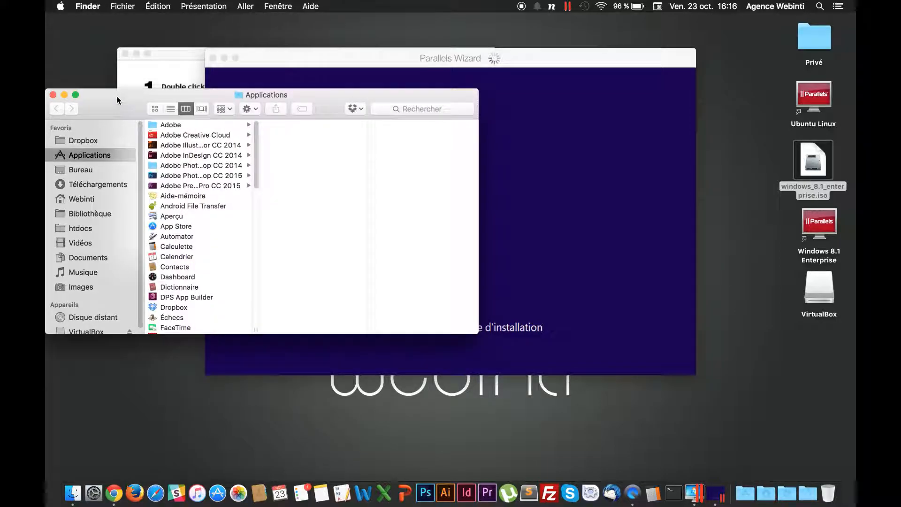
scroll(196, 168, down, 15)
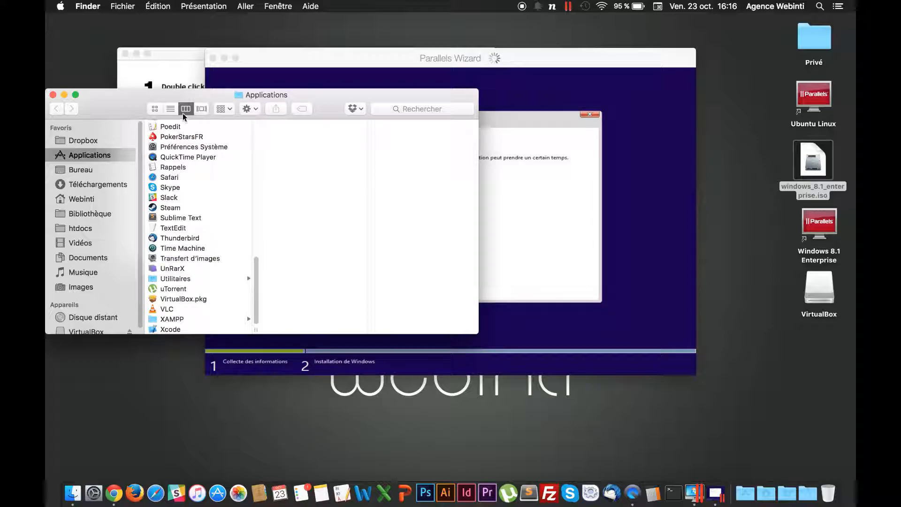
drag(143, 91, 182, 167)
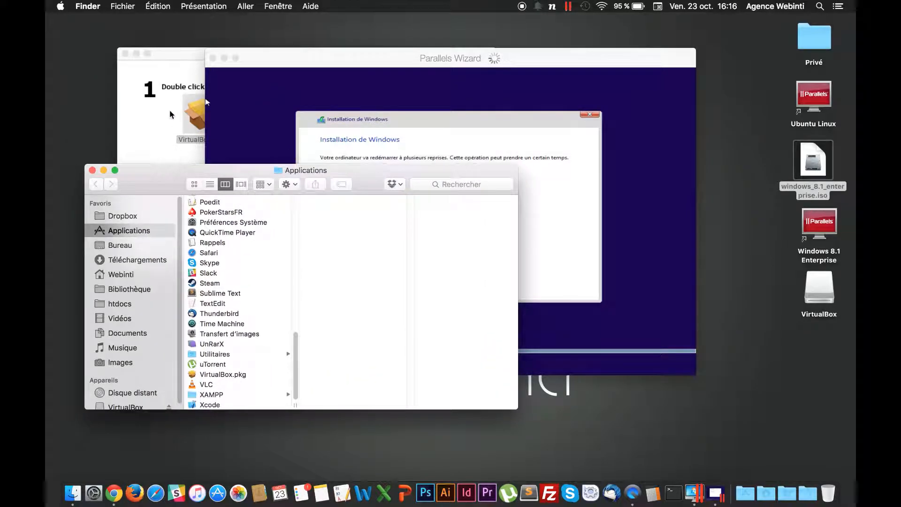
click(146, 68)
click(135, 52)
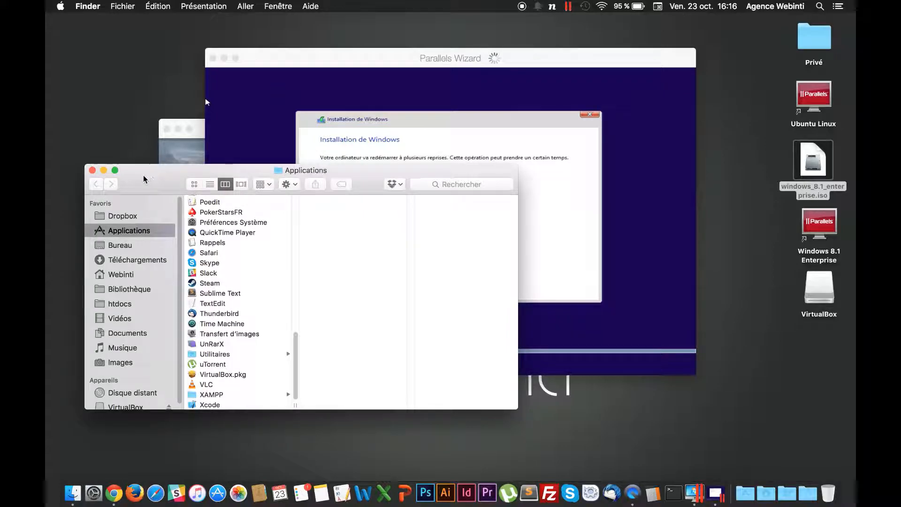
click(103, 170)
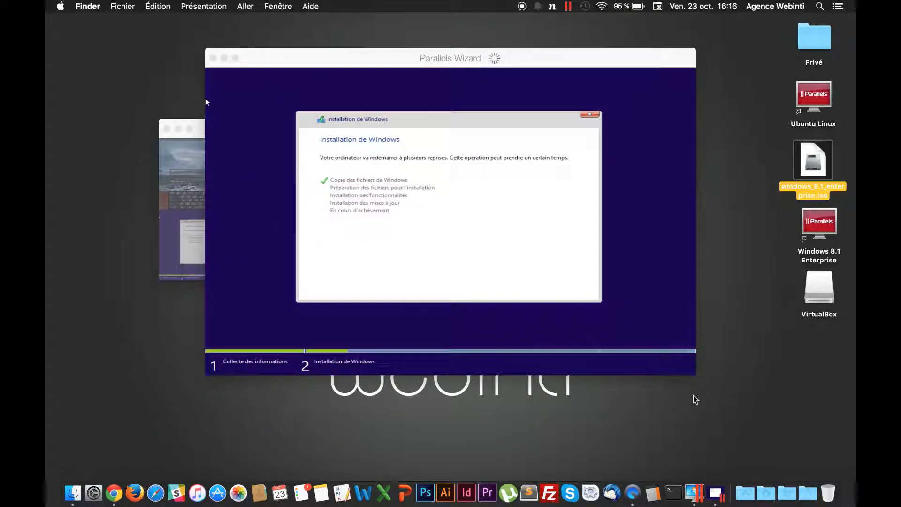
- Launch VirtualBox.pkg from the Applications folder and allow its installation compatibility check to run
click(746, 493)
scroll(686, 291, down, 10)
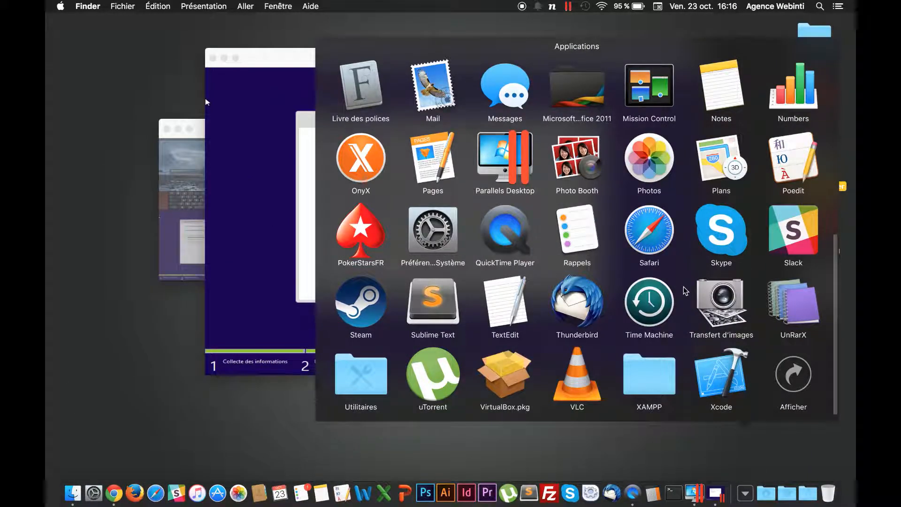
click(514, 375)
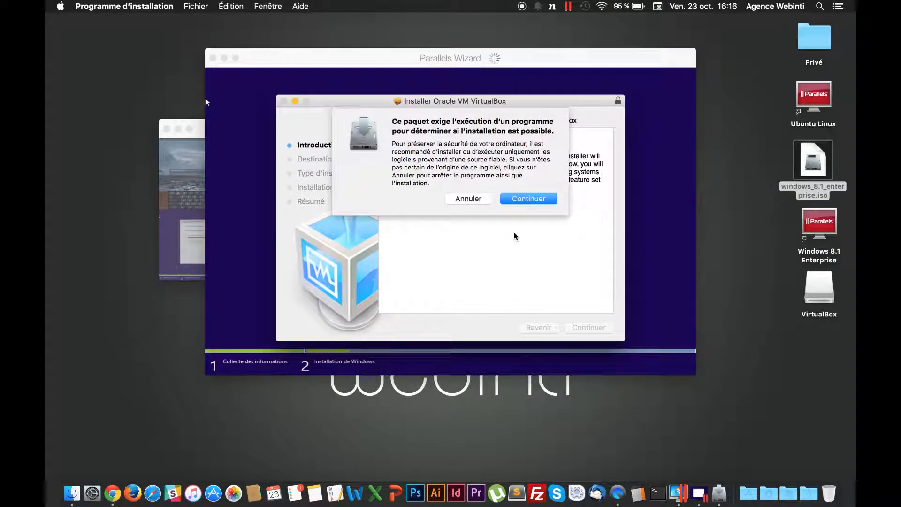
click(526, 201)
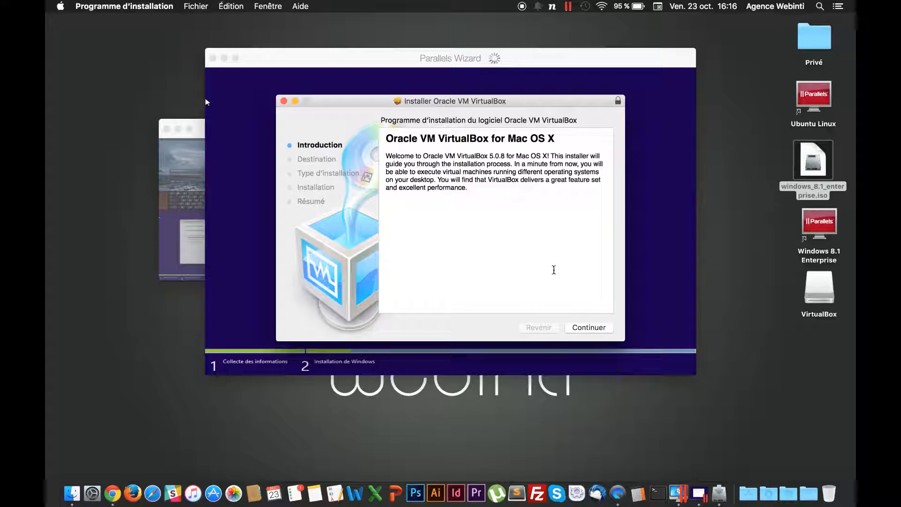
- Run the standard Oracle VM VirtualBox installation on Macintosh HD, authorise it with the account password, and close the finished installer
click(589, 328)
click(589, 328)
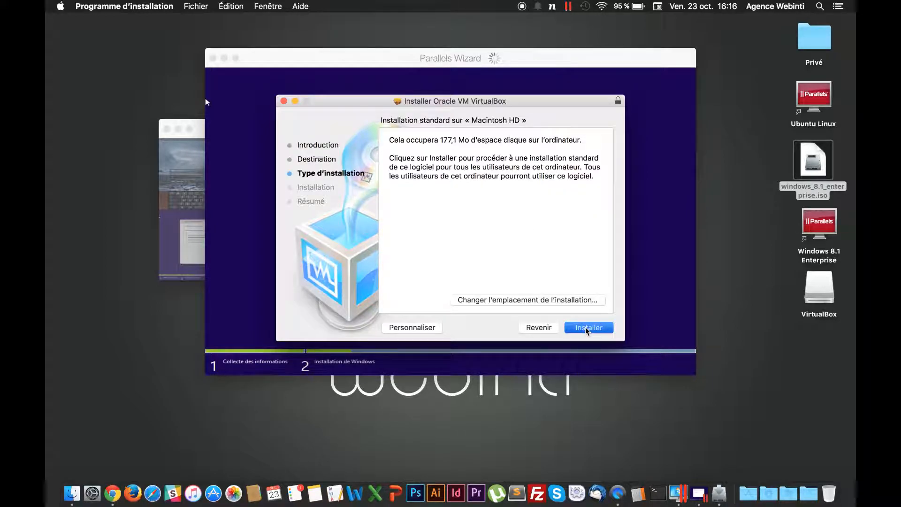
text(a)
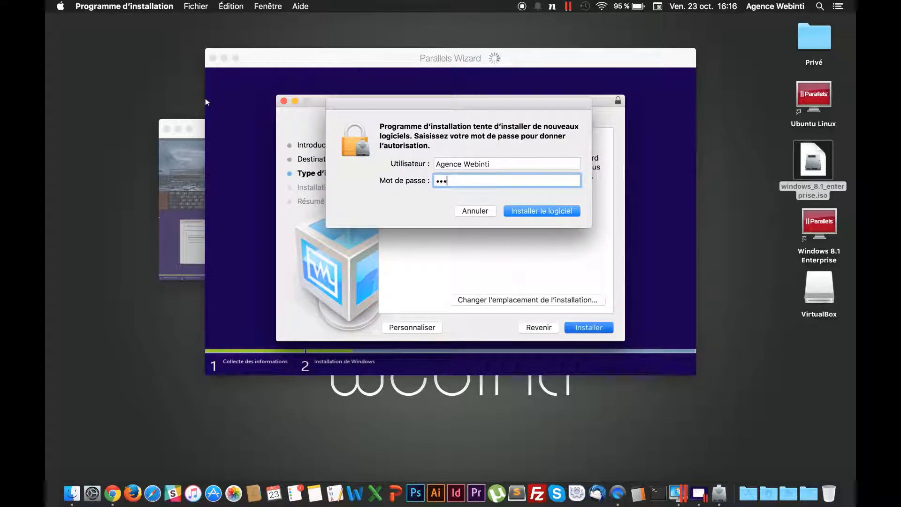
click(533, 209)
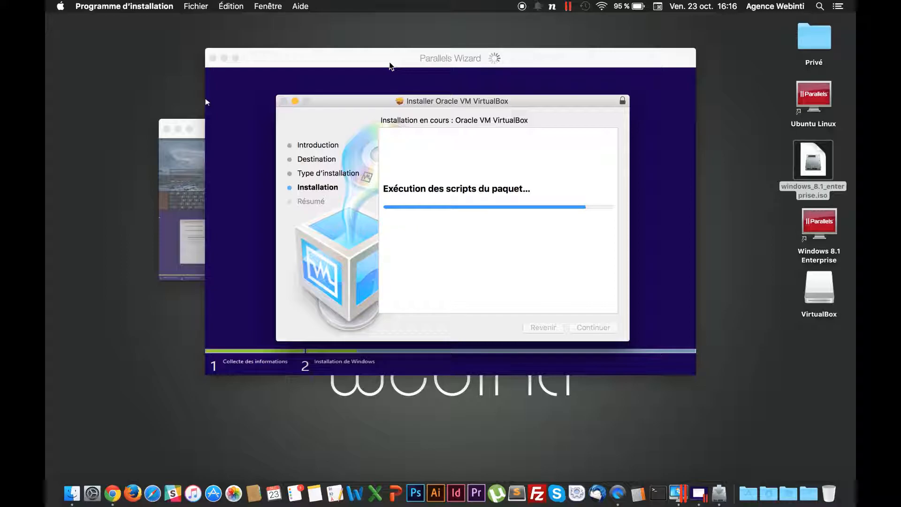
click(390, 65)
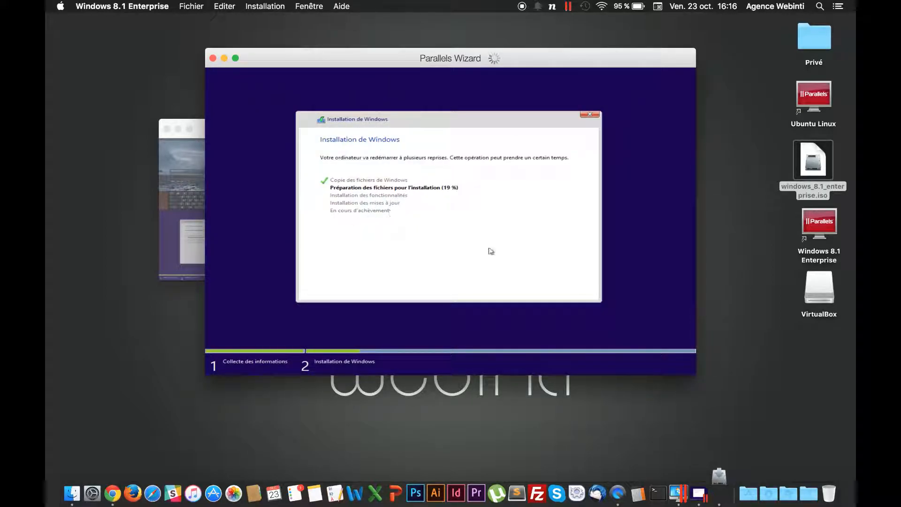
click(722, 467)
click(595, 328)
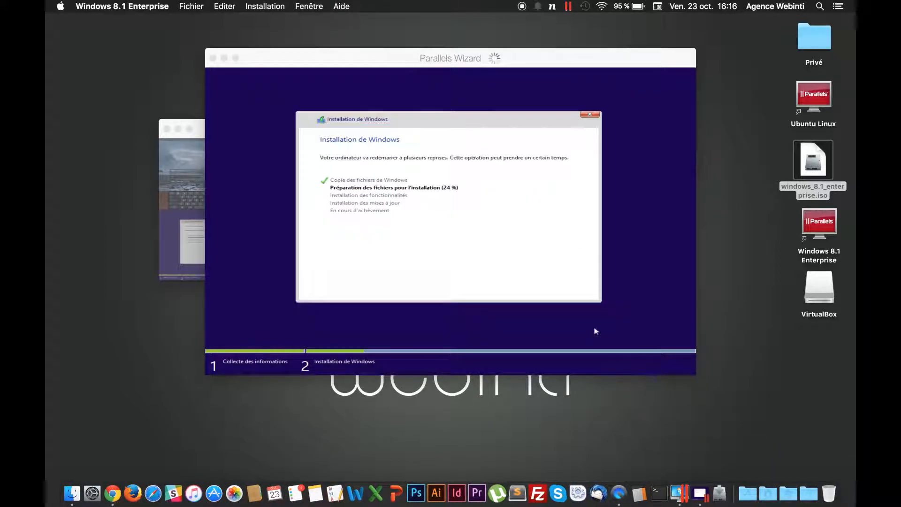
- Launch VirtualBox from the Applications folder and minimise its machine manager window
click(746, 470)
scroll(690, 335, down, 6)
scroll(690, 339, down, 2)
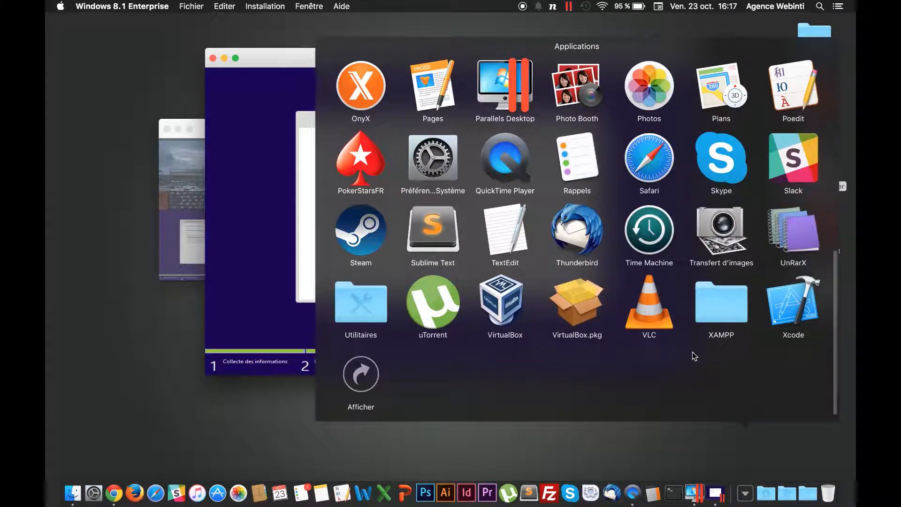
click(514, 301)
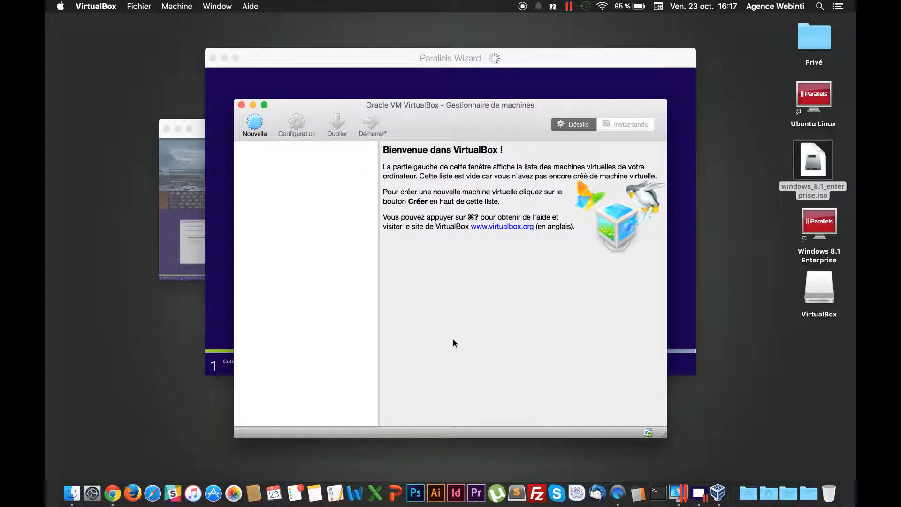
click(253, 104)
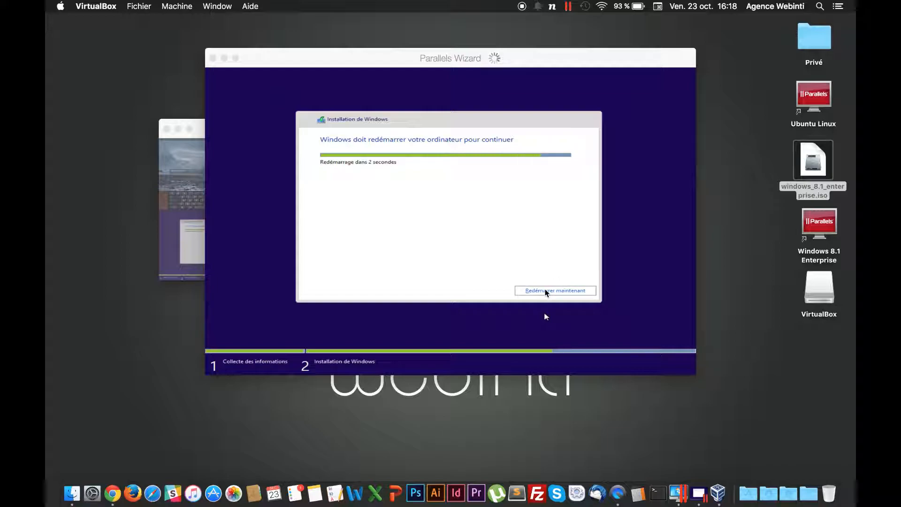
- Minimise the Parallels Desktop control centre behind the Parallels Wizard and reposition the wizard window on the desktop
click(546, 317)
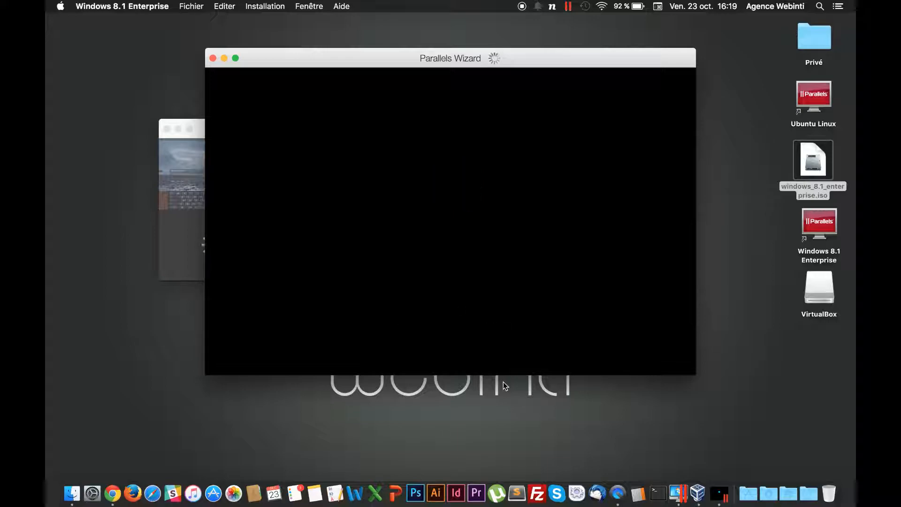
drag(394, 58, 454, 53)
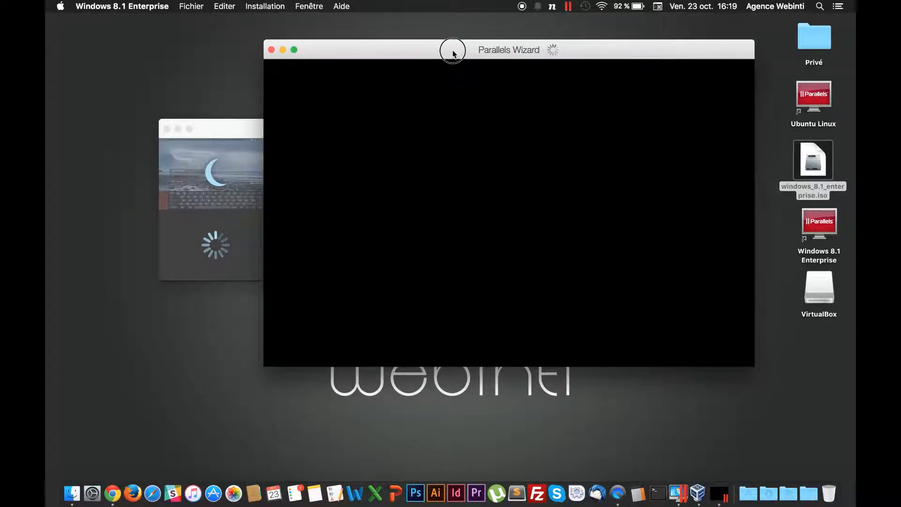
click(237, 131)
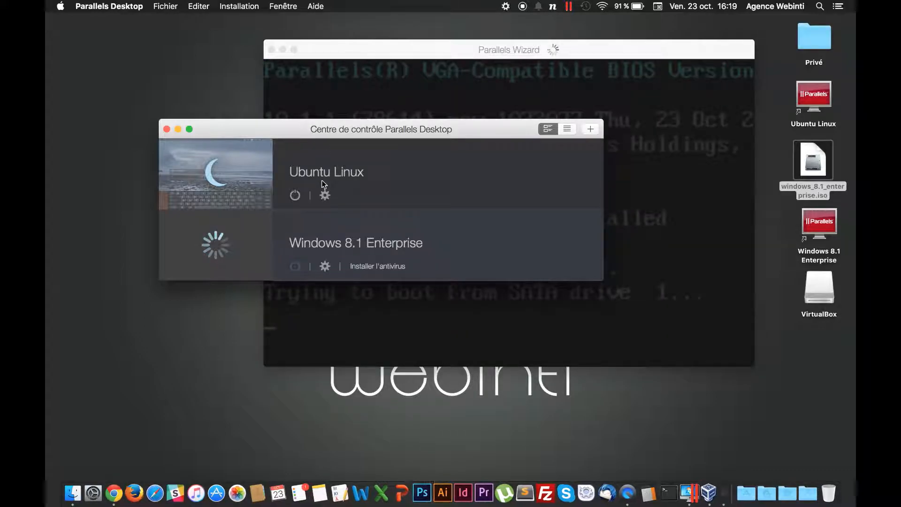
click(178, 130)
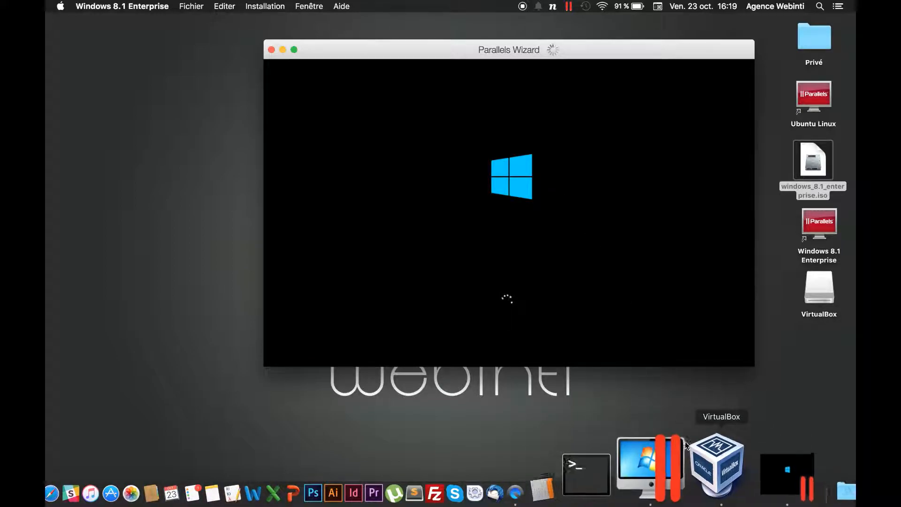
drag(543, 51, 462, 43)
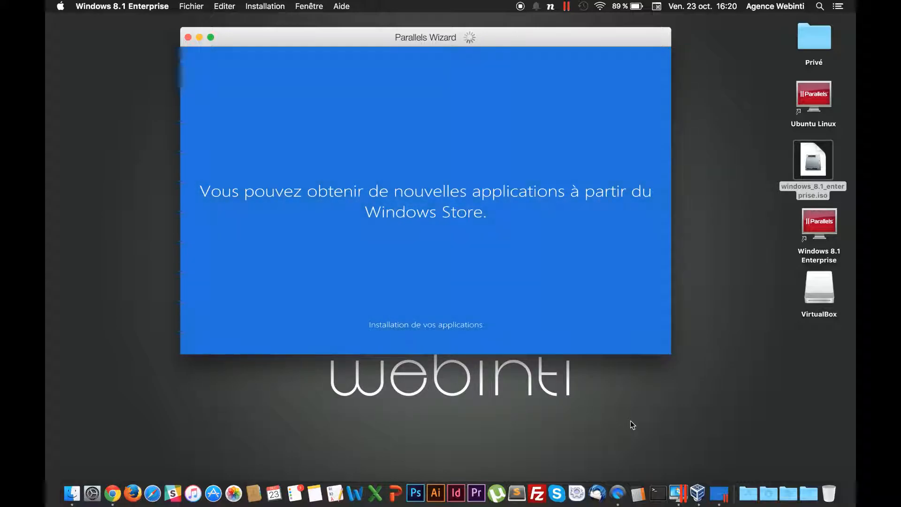
- Look through the applications in the Applications folder down to the end of the list and close it again
click(747, 483)
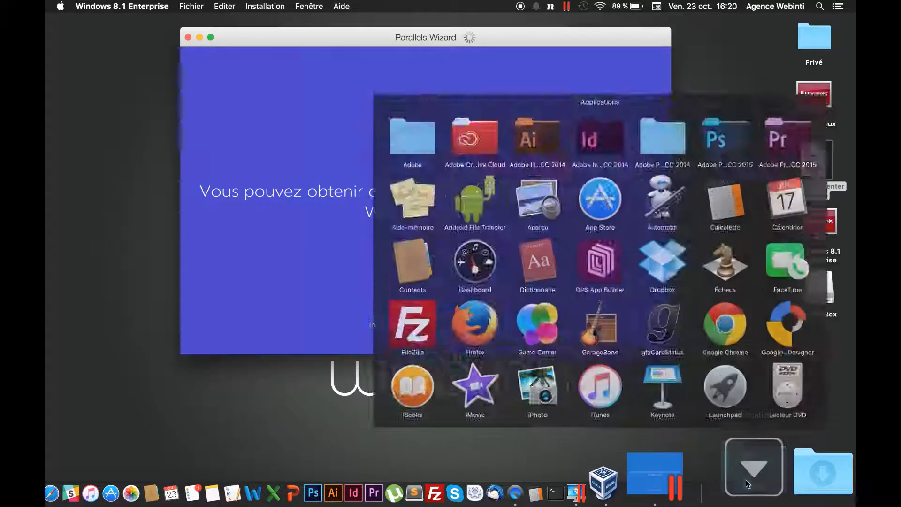
scroll(663, 324, down, 3)
scroll(664, 330, down, 5)
scroll(660, 341, down, 3)
key(Escape)
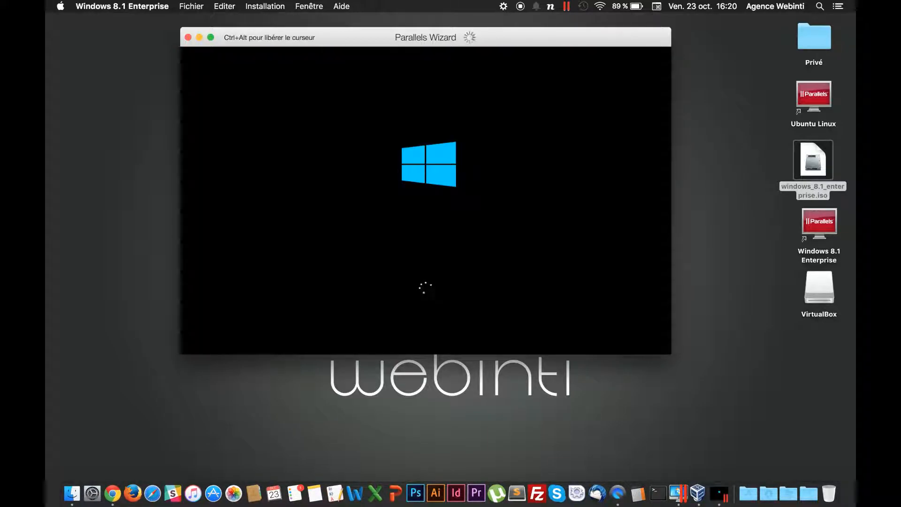
- Release the cursor from the virtual machine, open Safari to view its option for opening pages in Internet Explorer, and put Safari away
key(ctrl+alt)
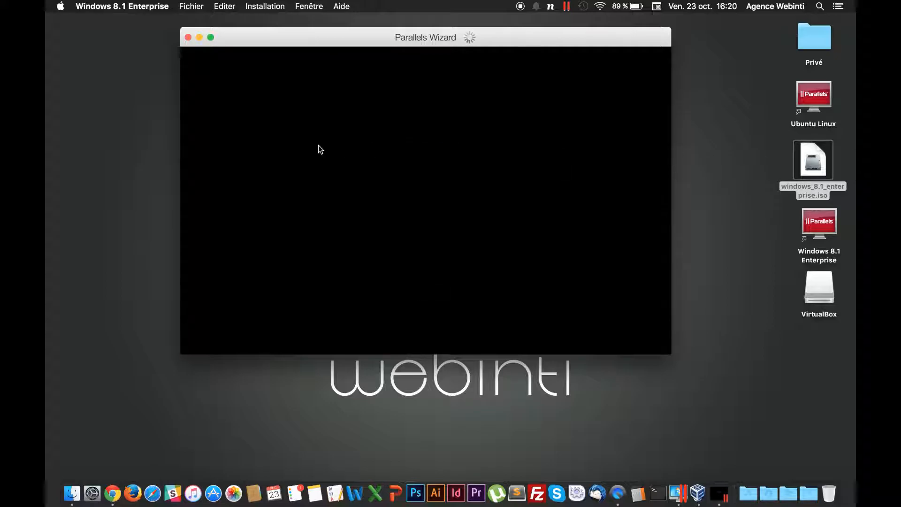
click(154, 484)
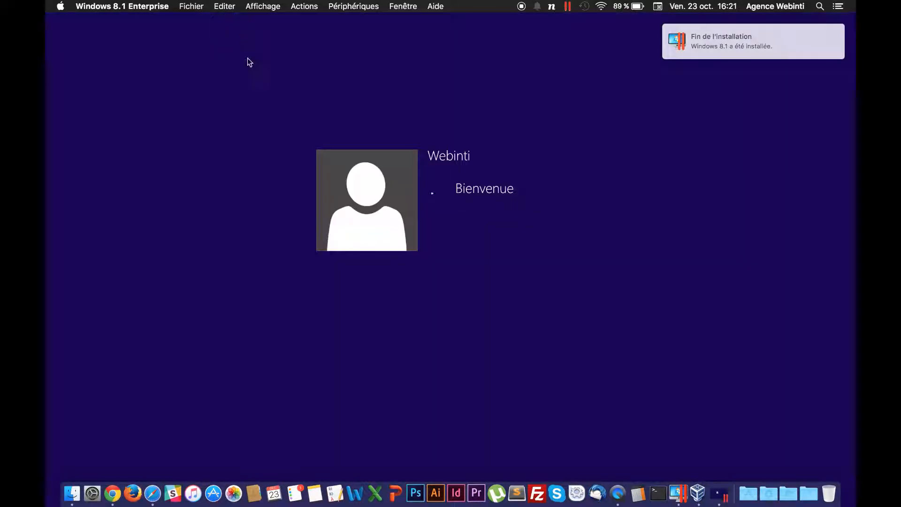
click(153, 488)
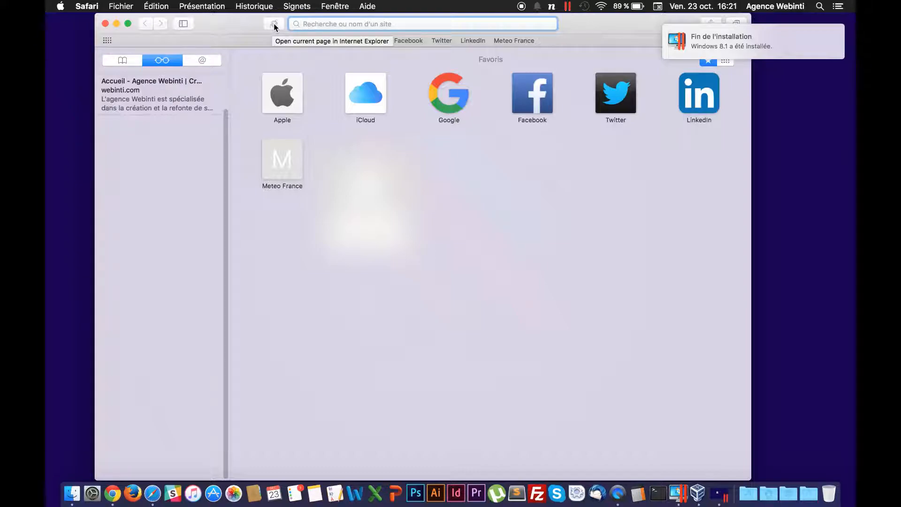
click(772, 187)
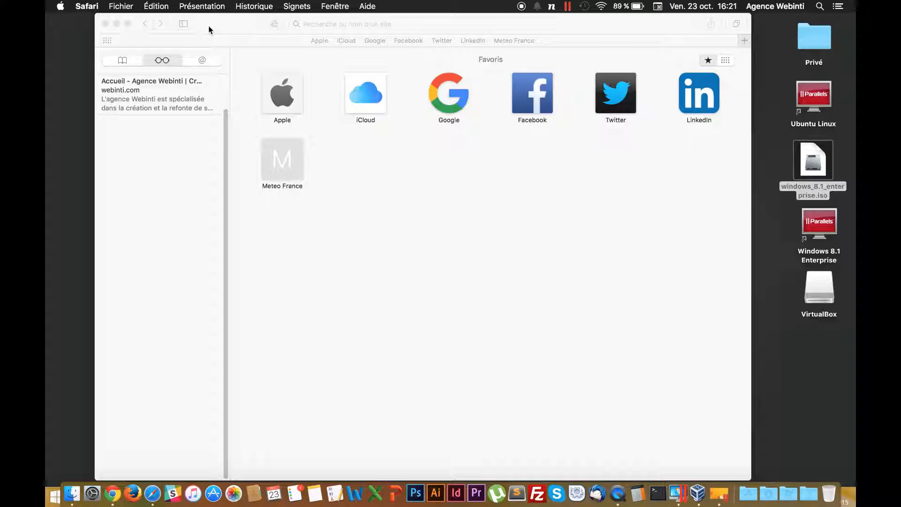
click(117, 23)
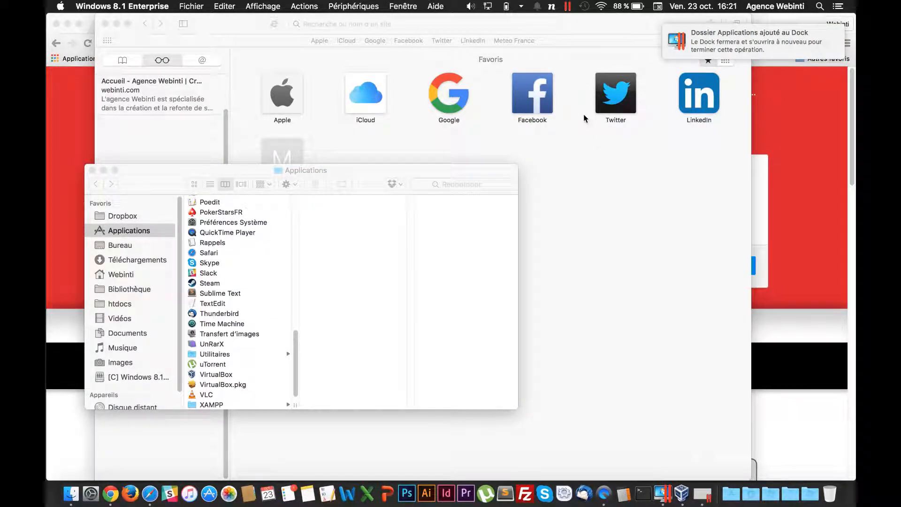
- Close Safari and minimise the Applications, Chrome, VirtualBox disk image, Parallels control centre and VirtualBox manager windows to clear the desktop
click(105, 24)
click(104, 170)
click(68, 23)
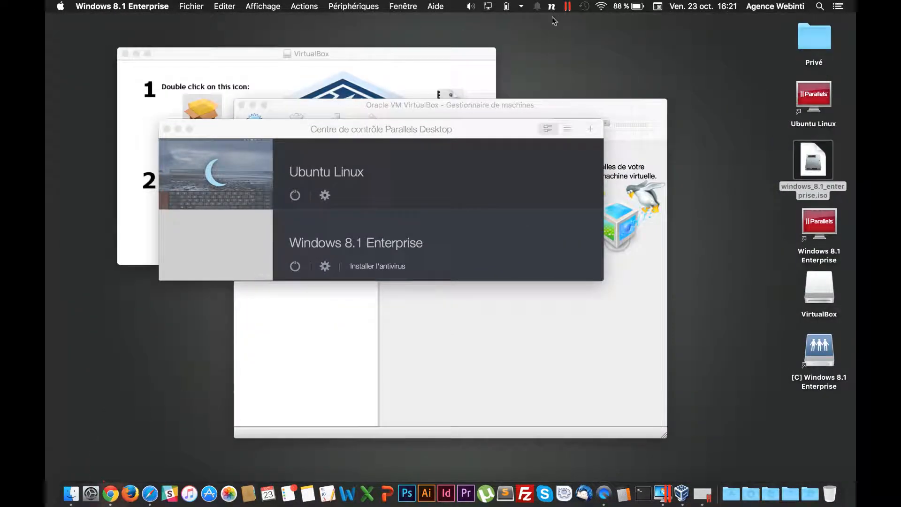
click(136, 53)
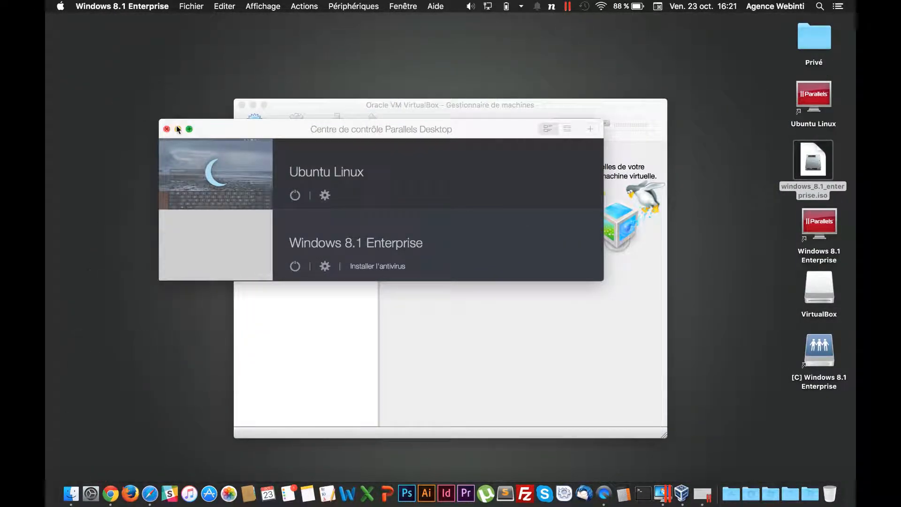
click(178, 129)
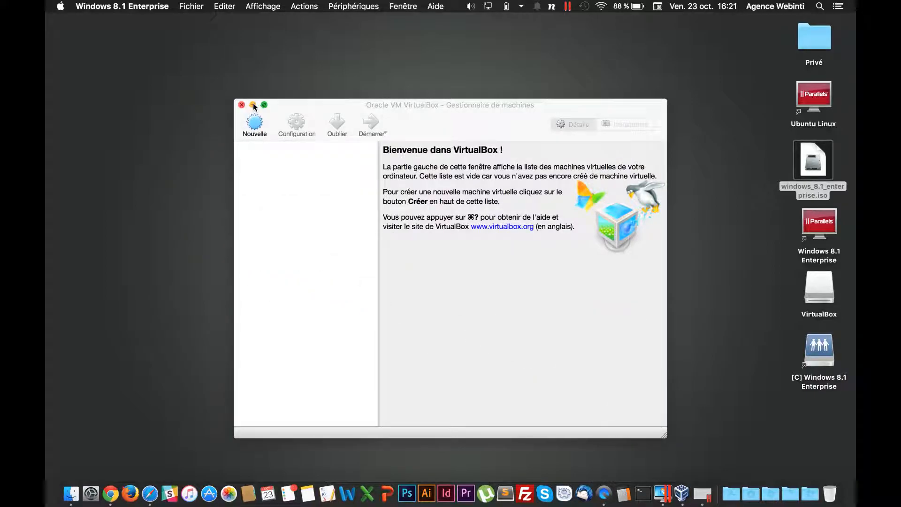
click(252, 104)
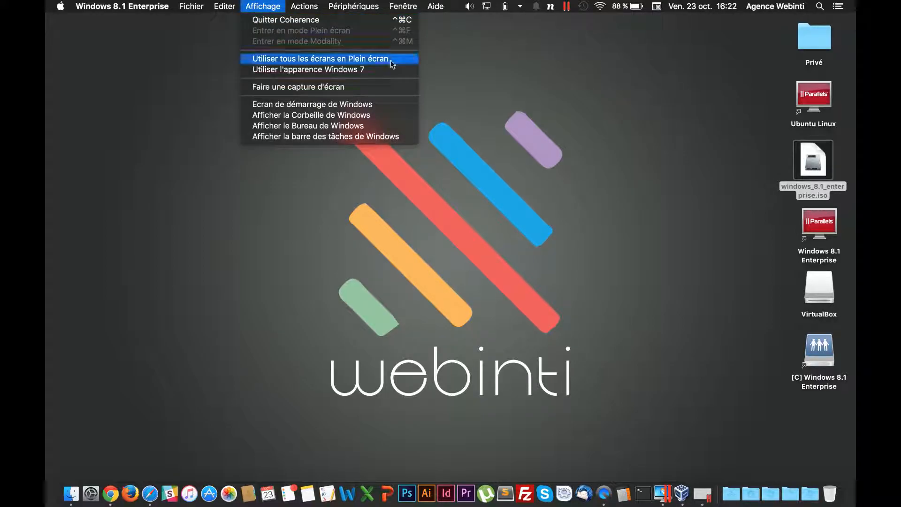
- Browse the virtual machines' application folders, try to open Bureau from the Windows one, and cancel the request to choose an application
click(494, 121)
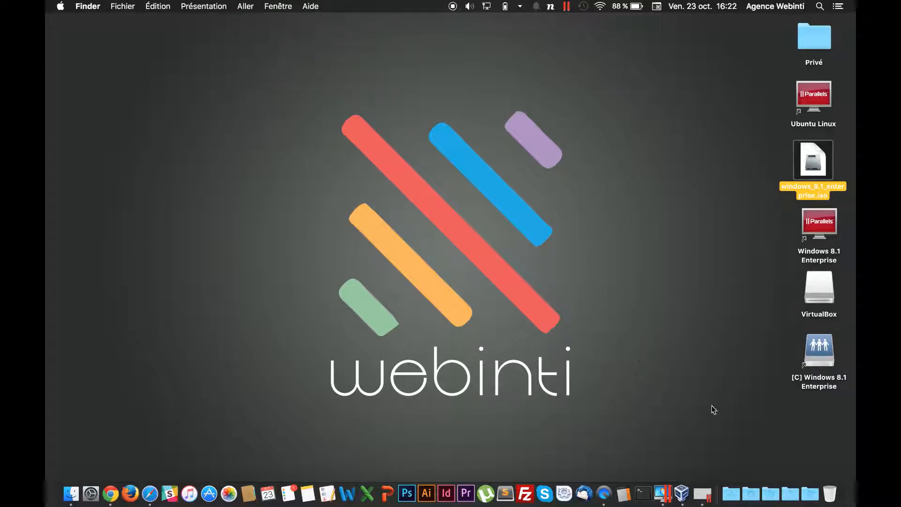
click(736, 489)
click(735, 488)
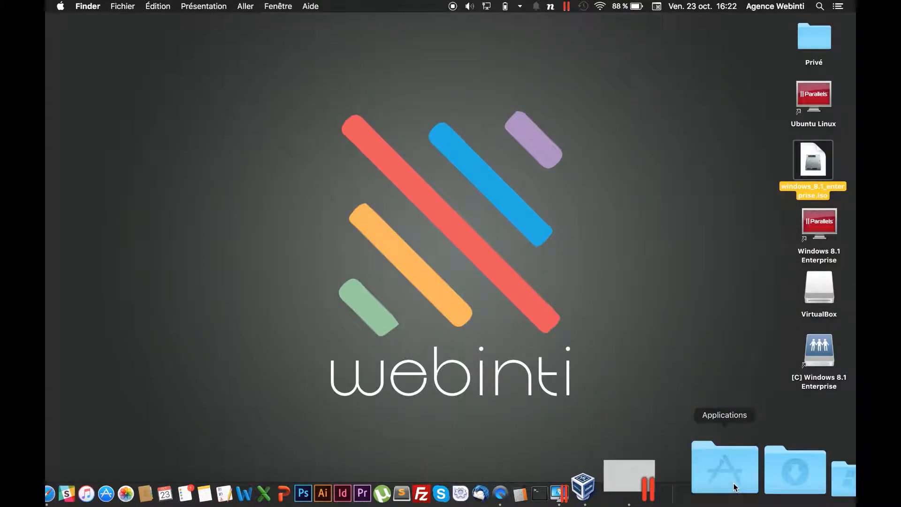
click(770, 480)
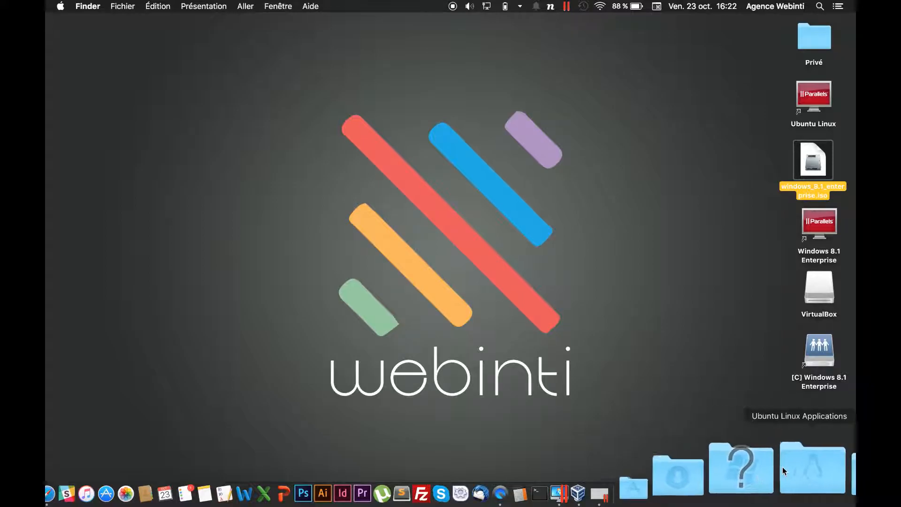
click(790, 470)
click(794, 471)
click(814, 474)
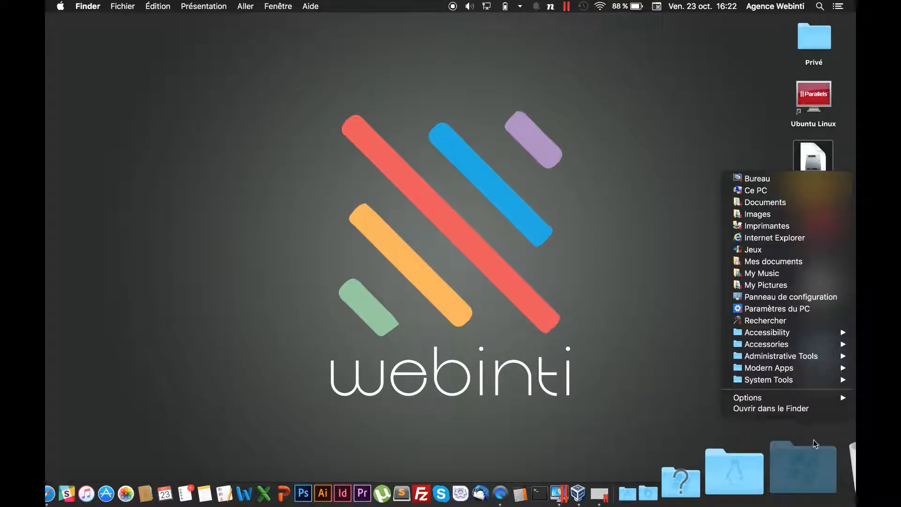
mouse_move(809, 378)
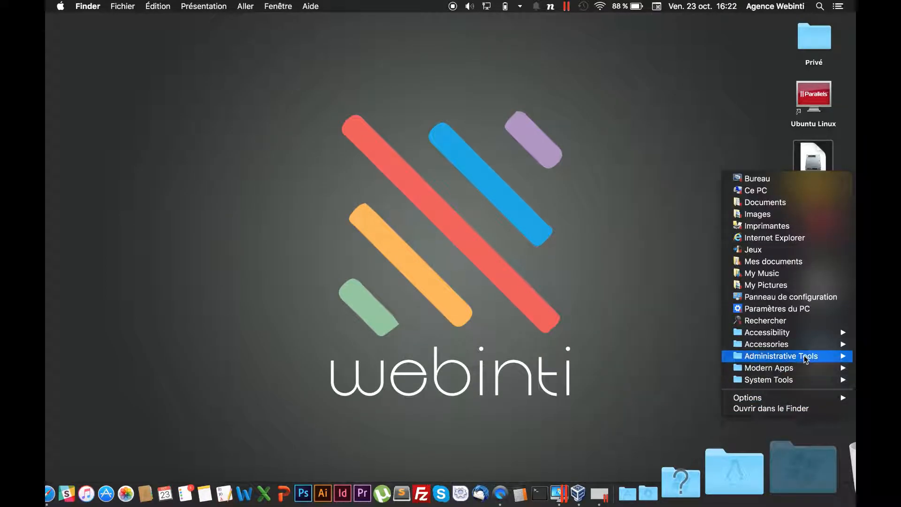
mouse_move(803, 346)
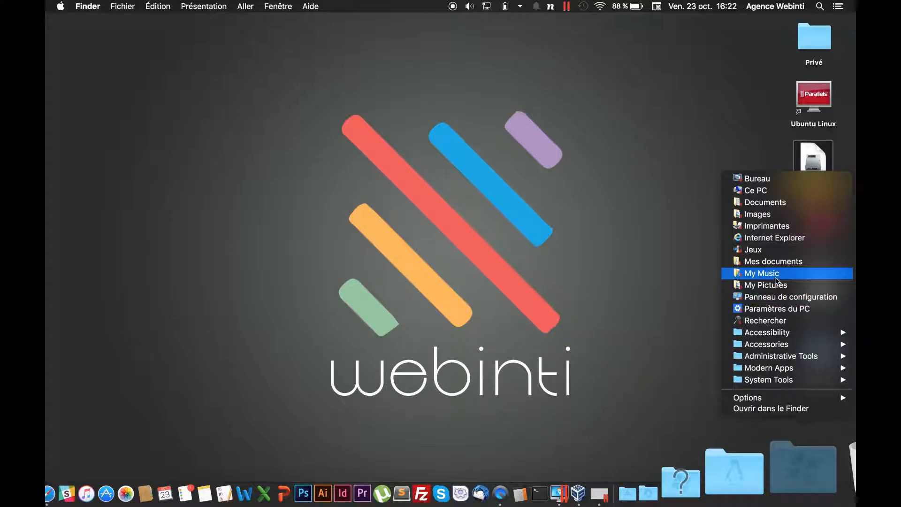
click(759, 179)
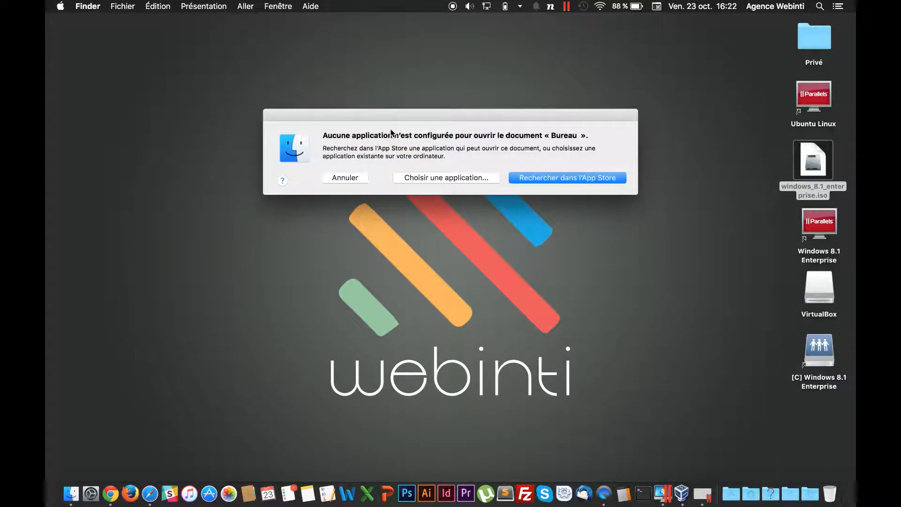
click(339, 180)
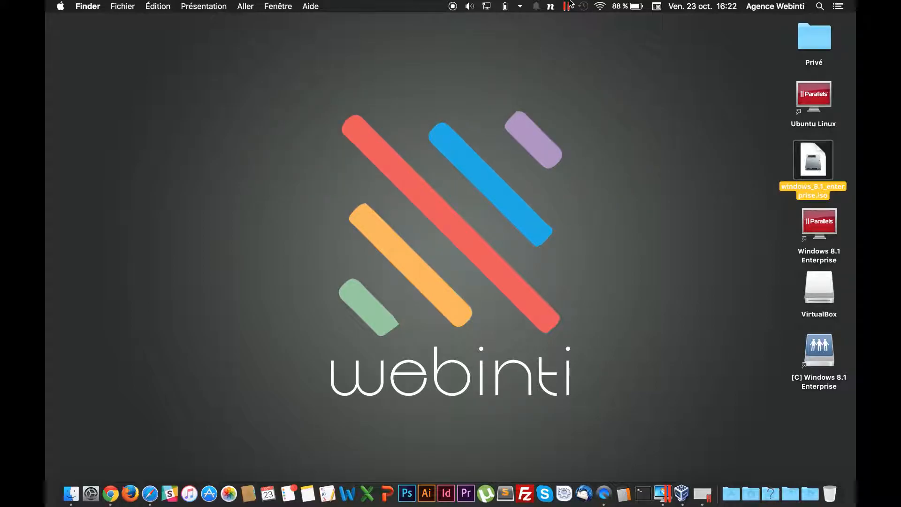
- Bring up the Windows 8.1 Enterprise start screen and exit Coherence mode so that Windows runs in its own window
click(204, 6)
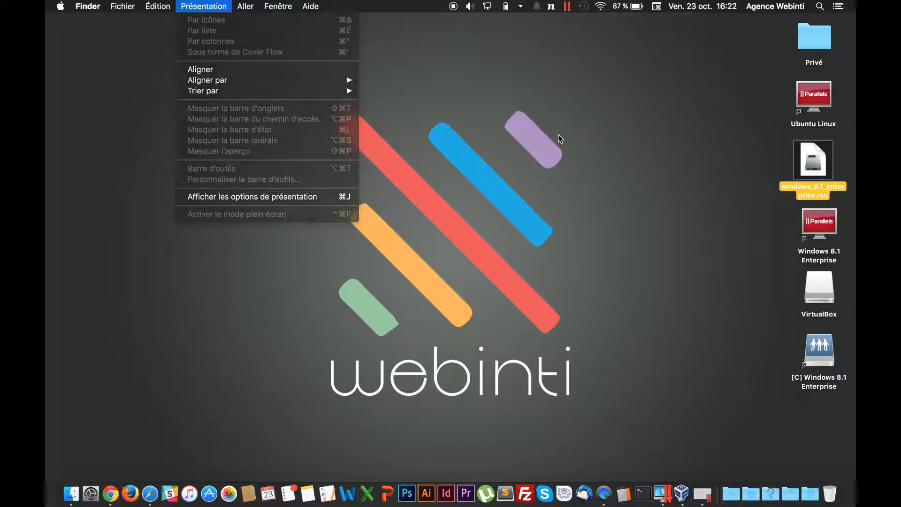
click(559, 137)
click(700, 468)
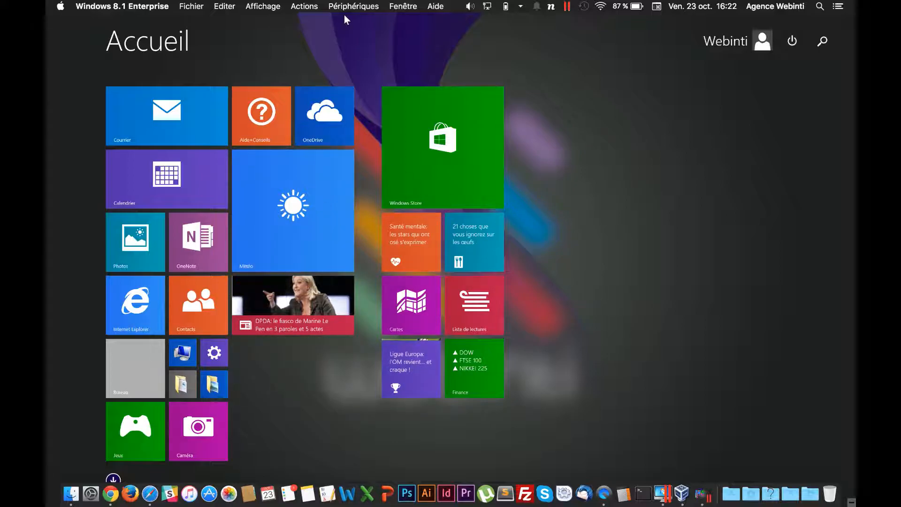
click(263, 7)
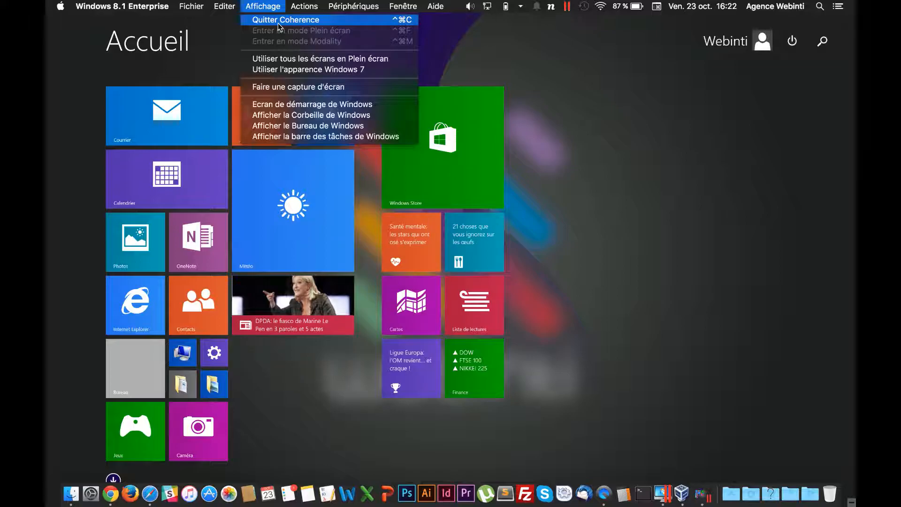
click(279, 20)
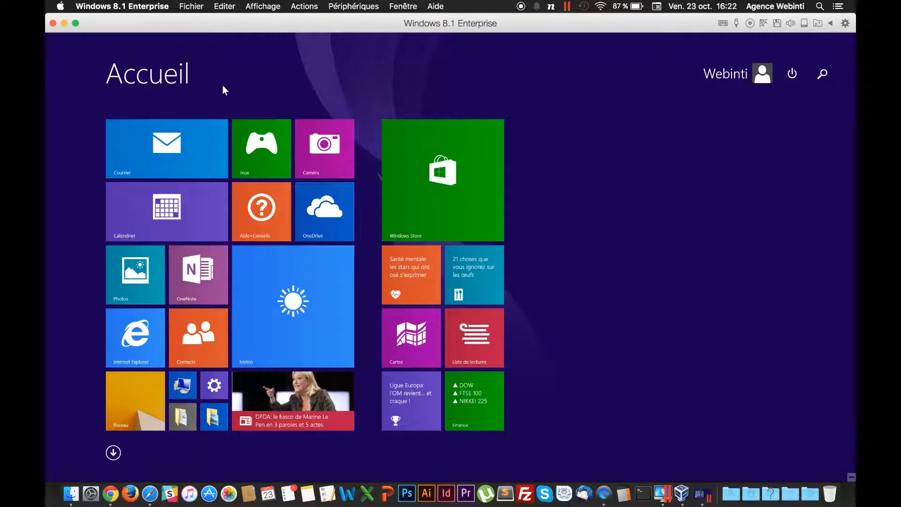
- Shrink the Windows 8.1 Enterprise window and move it so that the Mac desktop icons are uncovered
click(170, 130)
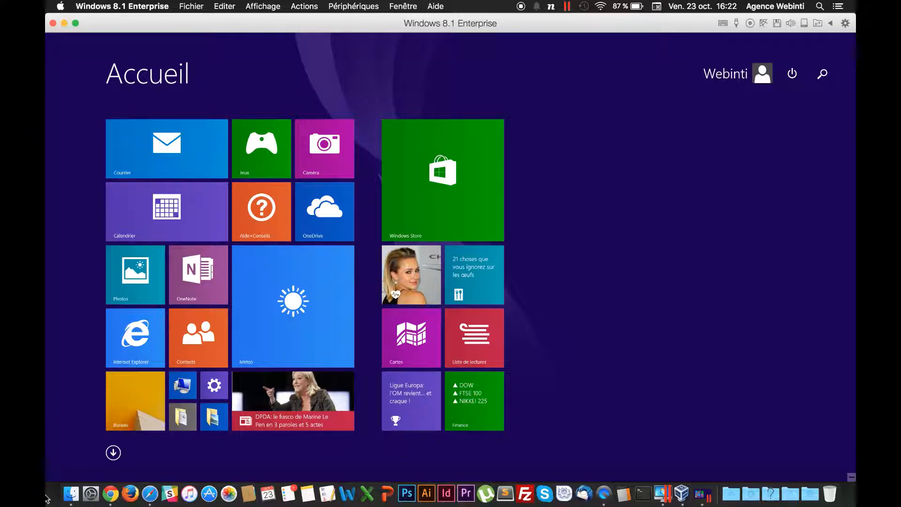
drag(51, 478, 262, 346)
drag(600, 26, 440, 31)
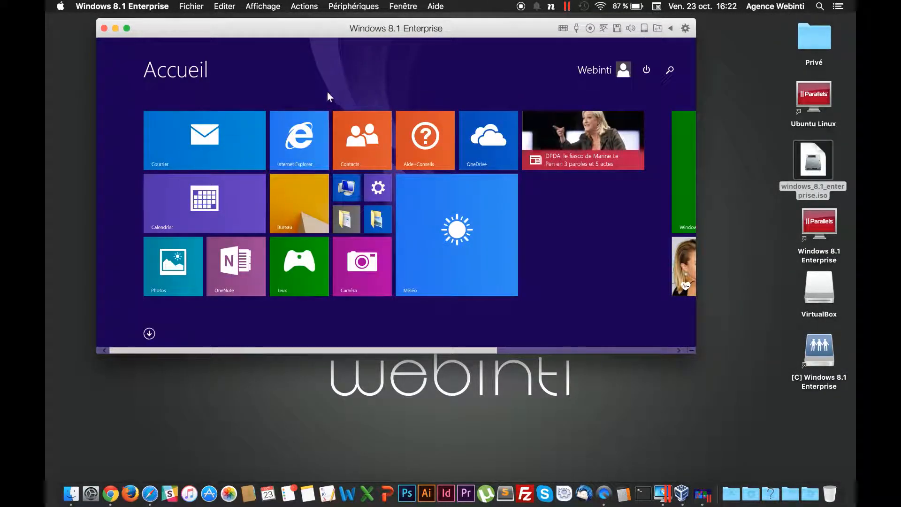
- Switch to the Windows desktop, view Ce PC in the file explorer and close it again
click(308, 197)
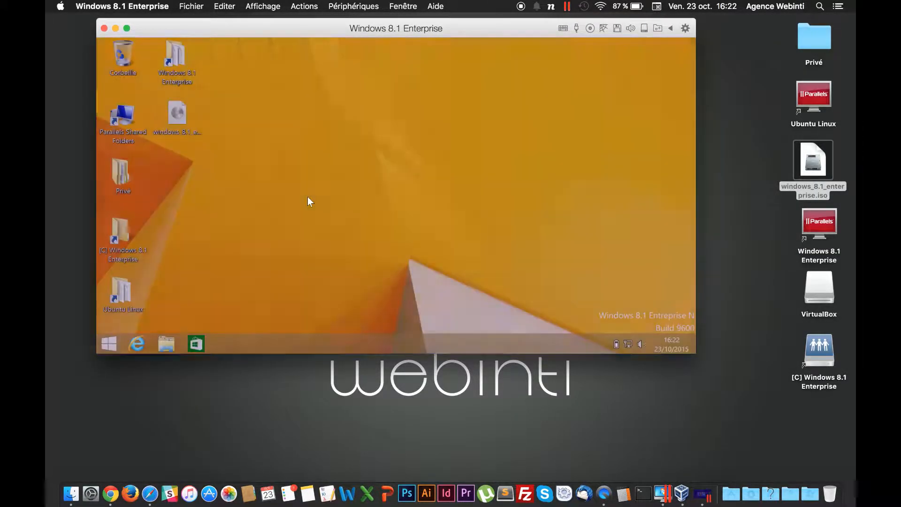
click(166, 344)
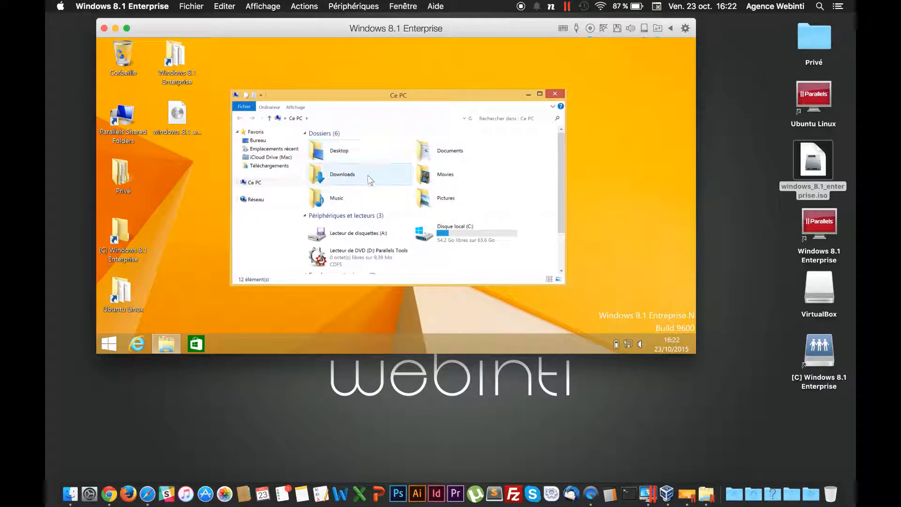
click(555, 94)
- Load webinti.com in Internet Explorer from the Start screen and decline the recommended security and compatibility settings
click(119, 339)
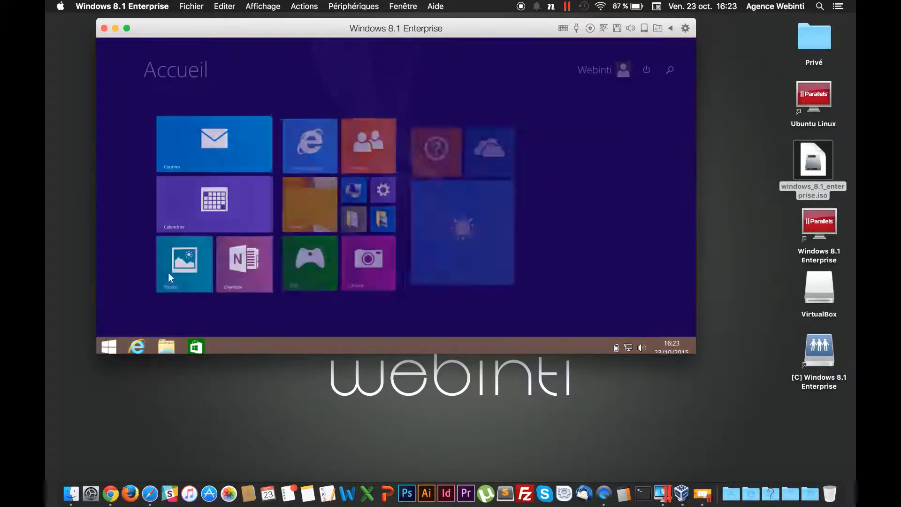
click(286, 150)
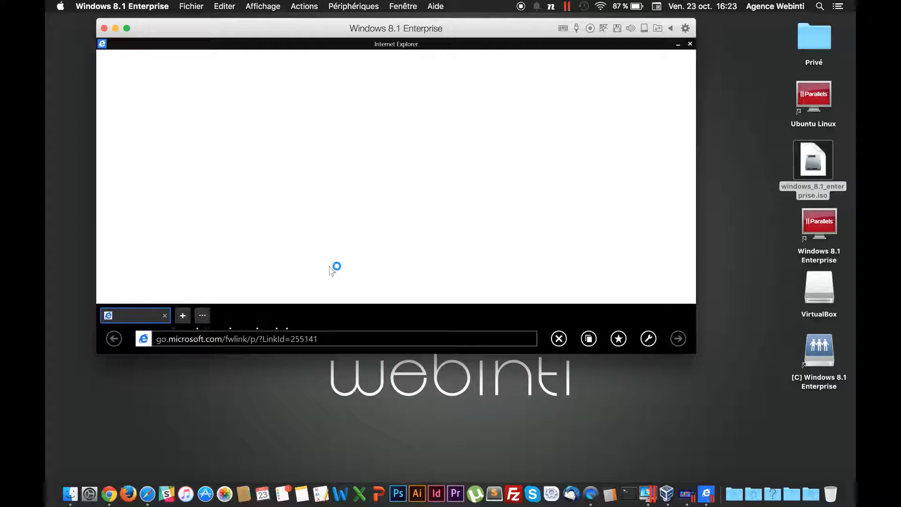
click(342, 339)
key(BackSpace)
text(webinti.com)
key(Return)
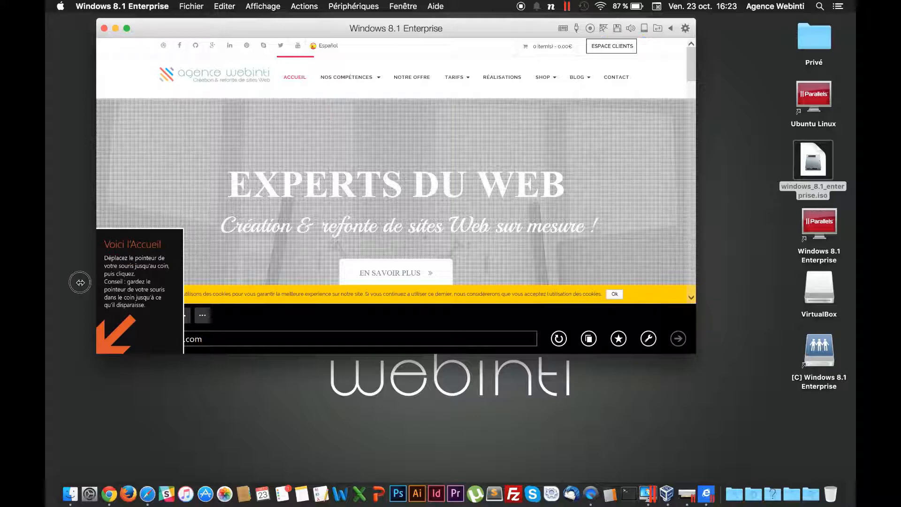
click(157, 273)
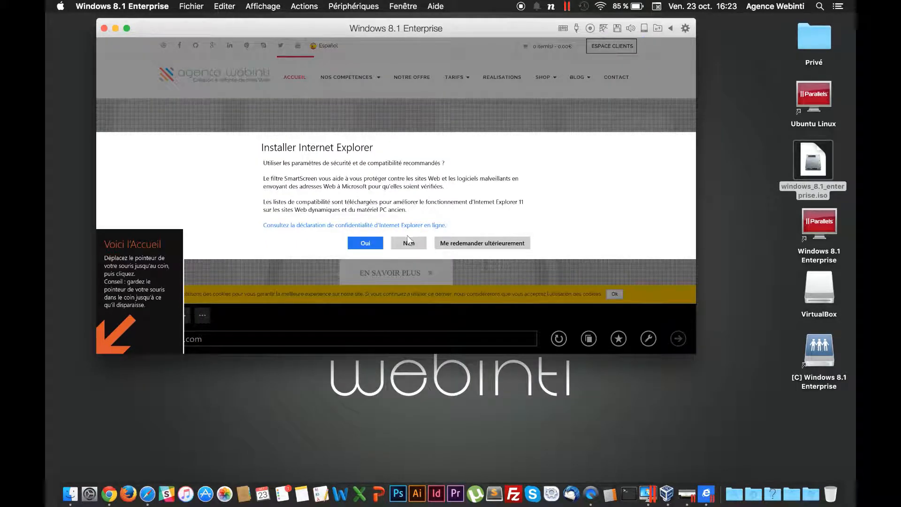
click(409, 244)
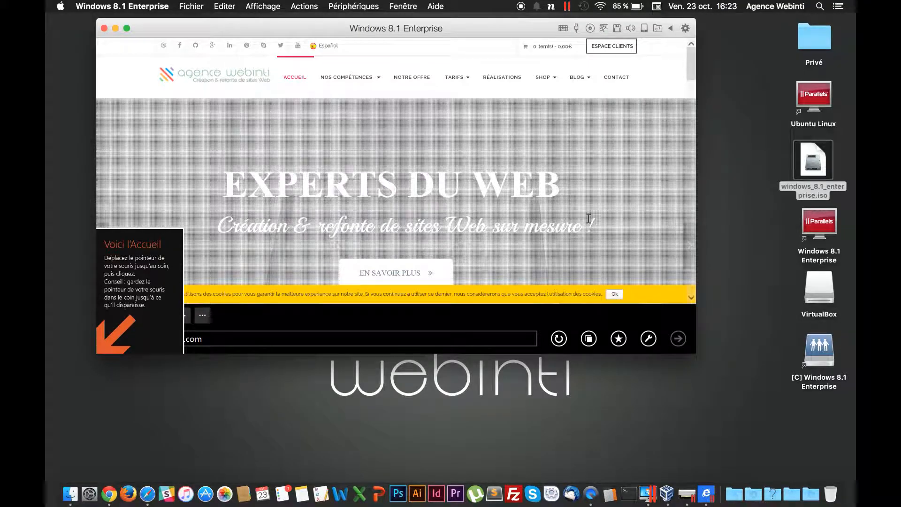
- Look through the Webinti homepage down to its services section and close Internet Explorer
scroll(564, 200, down, 3)
scroll(534, 197, down, 10)
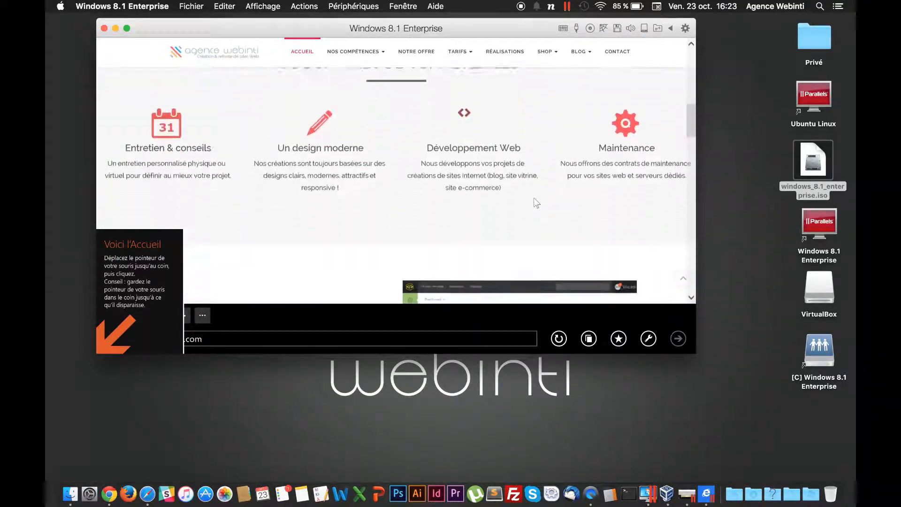
scroll(537, 202, up, 10)
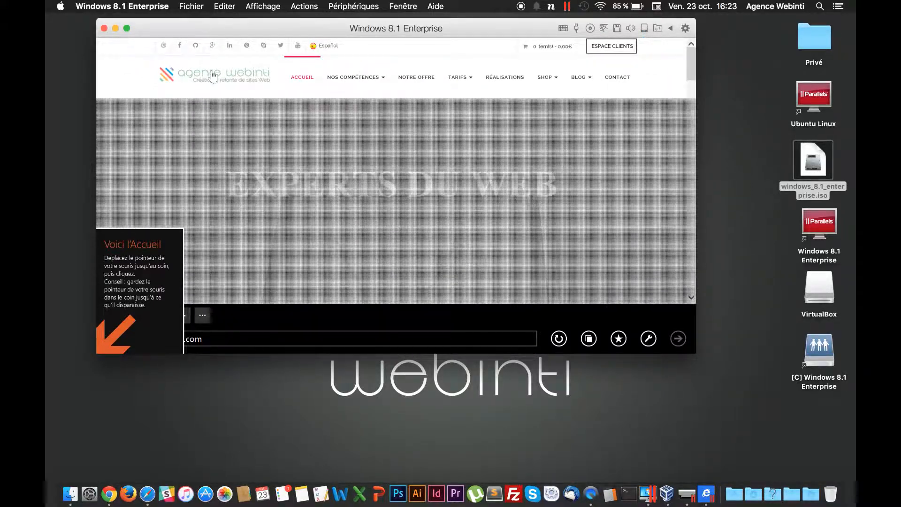
mouse_move(470, 65)
scroll(300, 134, down, 2)
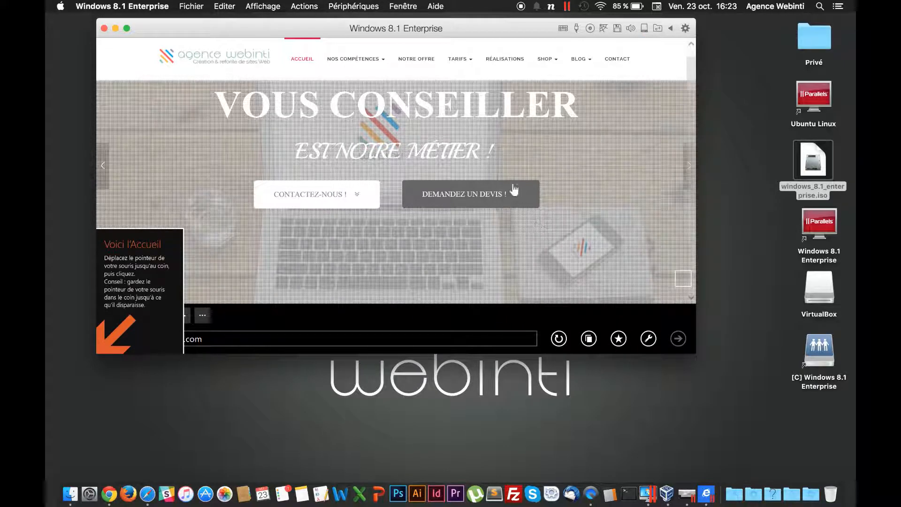
mouse_move(306, 44)
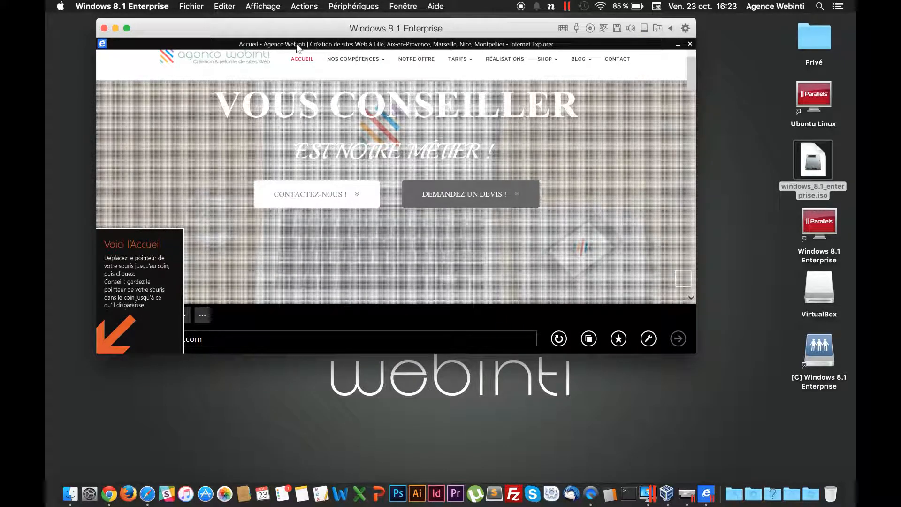
click(690, 44)
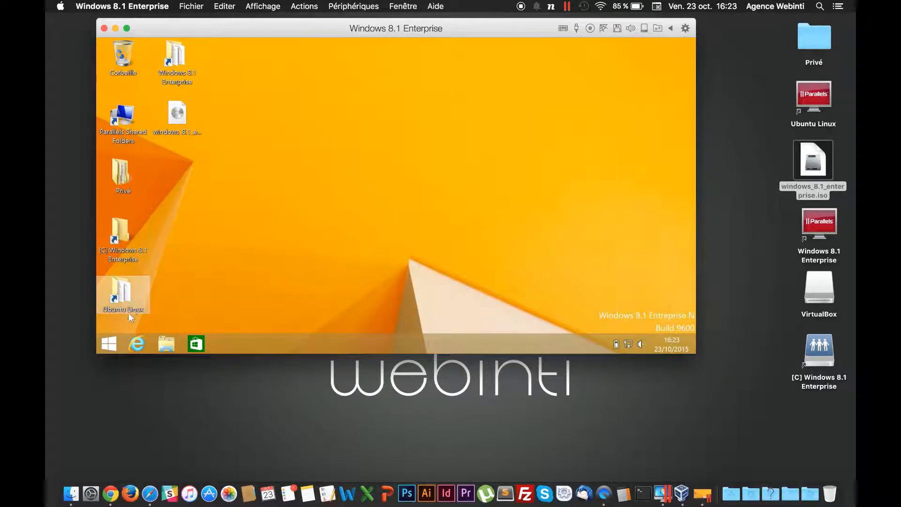
- Open Paramètres du PC from the Windows Start screen and set it to stay in the Mac Dock
click(106, 345)
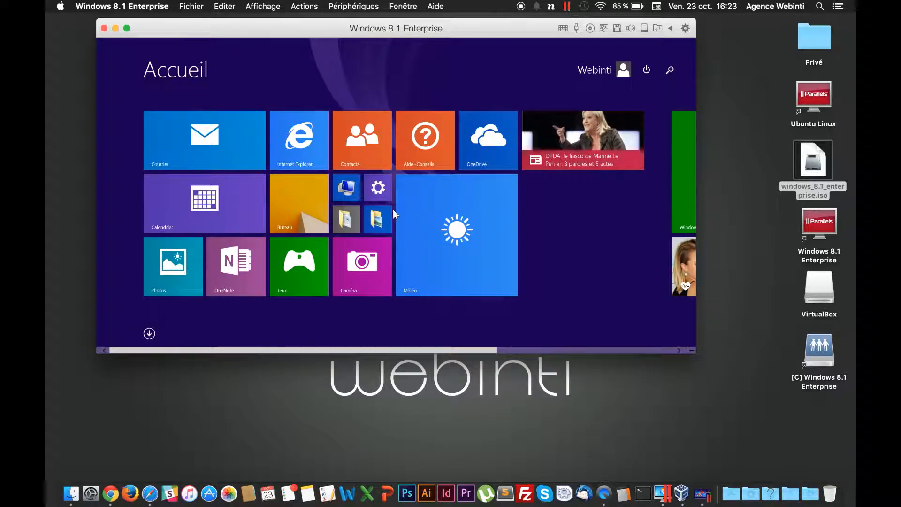
click(379, 193)
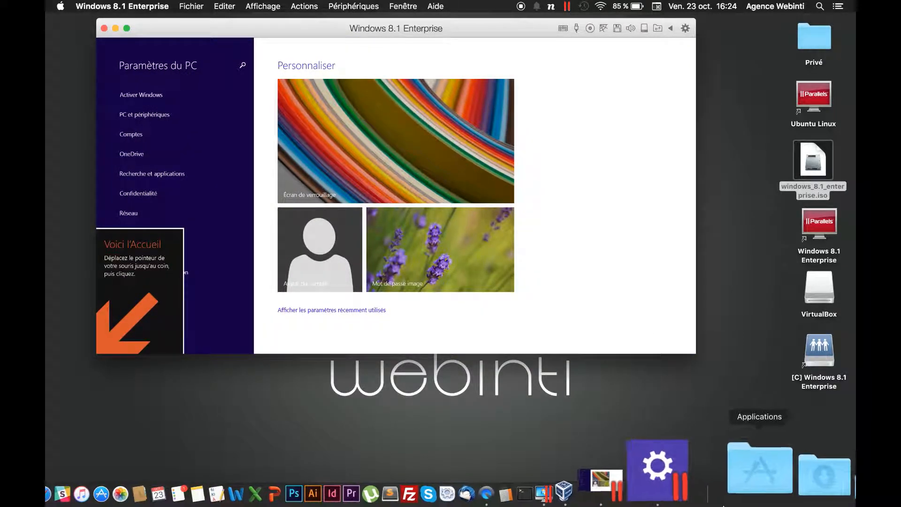
right_click(706, 474)
mouse_move(744, 376)
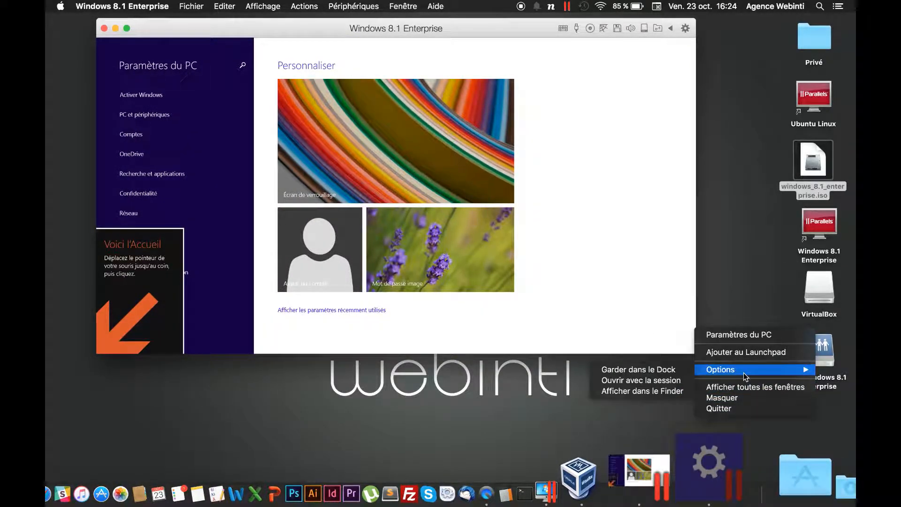
click(655, 371)
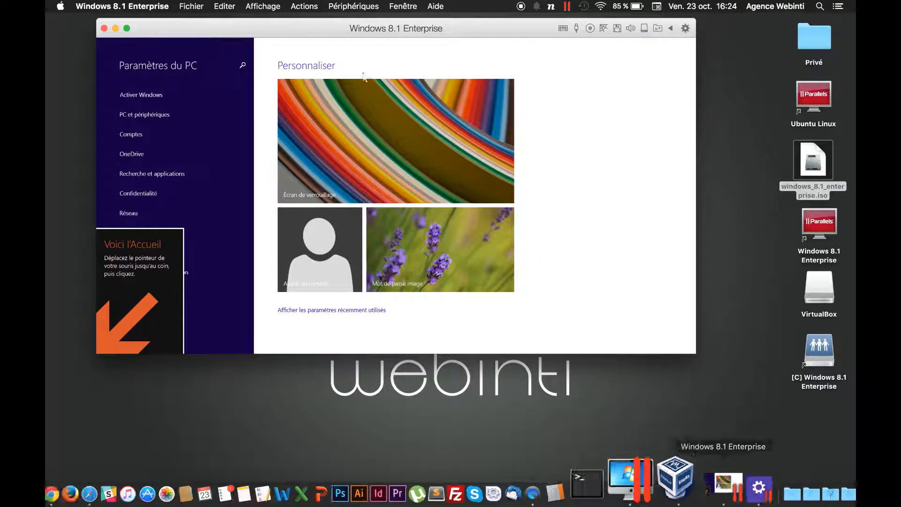
- Quit the Windows 8.1 Enterprise virtual machine and Parallels Desktop
click(122, 6)
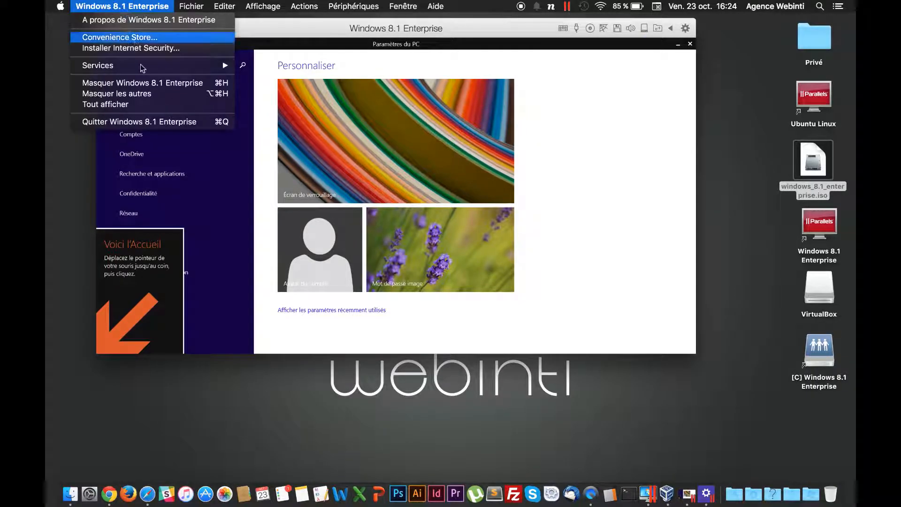
click(141, 122)
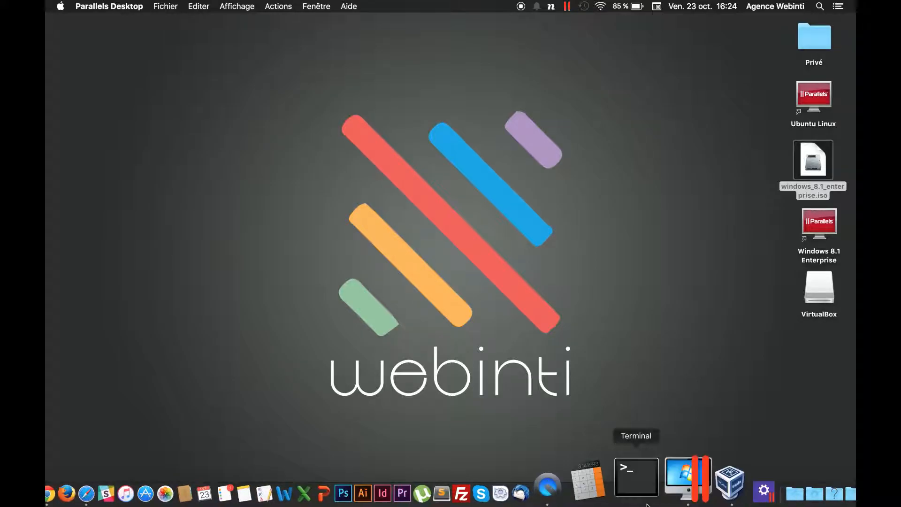
right_click(670, 467)
click(674, 411)
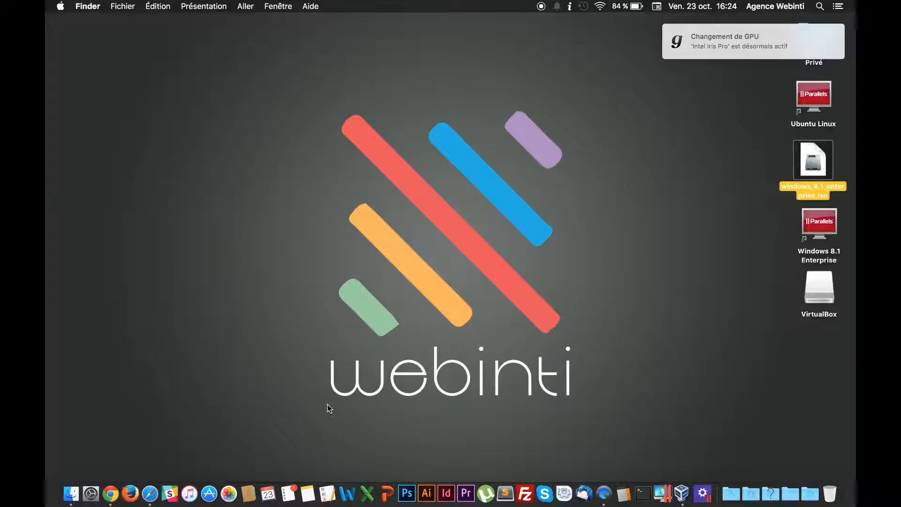
- Relaunch Windows through the PC settings app kept in the Dock, and enlarge its window before returning to the Start screen
click(703, 491)
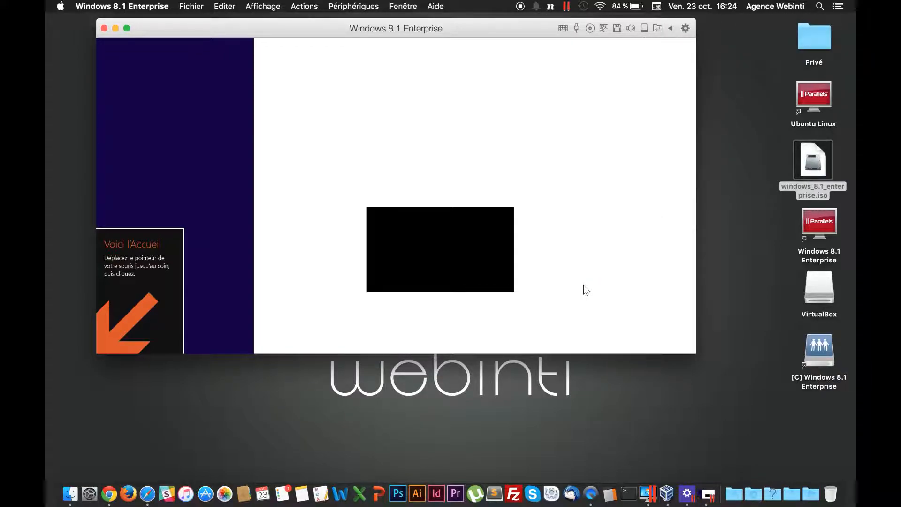
drag(692, 352, 809, 458)
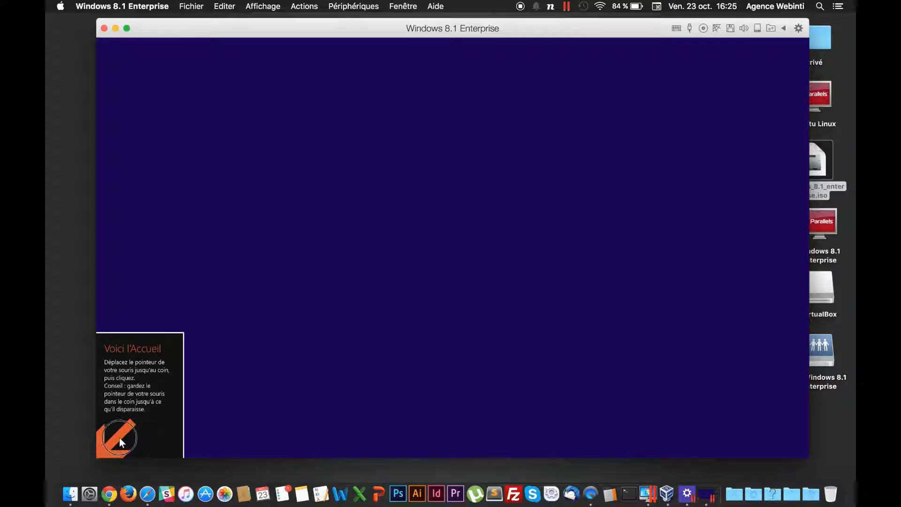
click(103, 452)
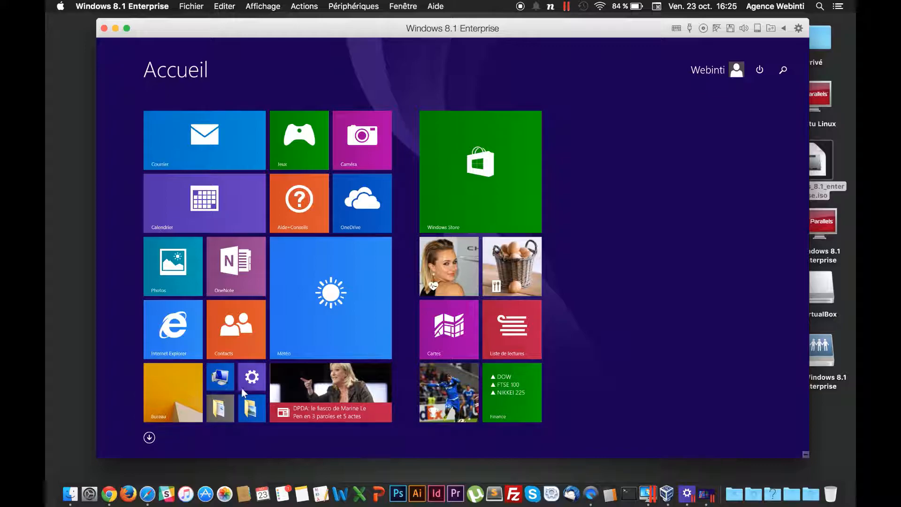
- Open the Windows Panneau de configuration from Paramètres du PC to view its categories, and close it
click(257, 381)
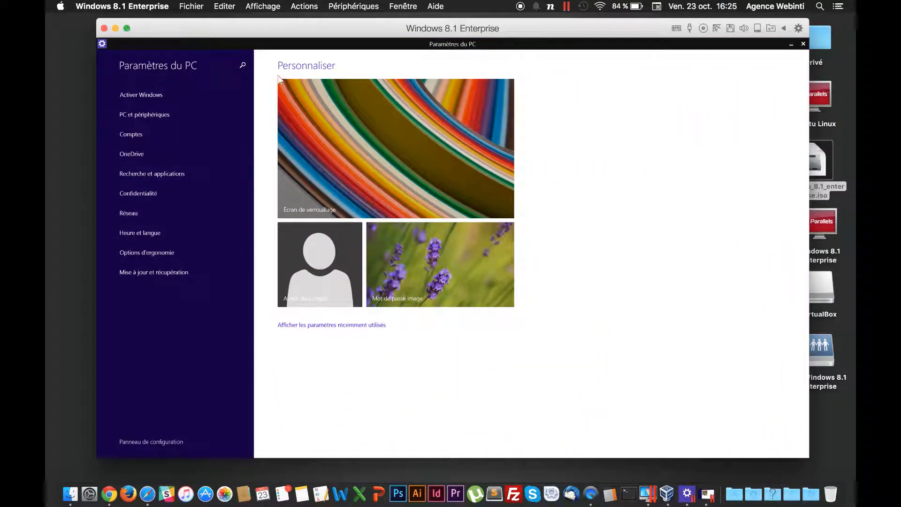
click(148, 442)
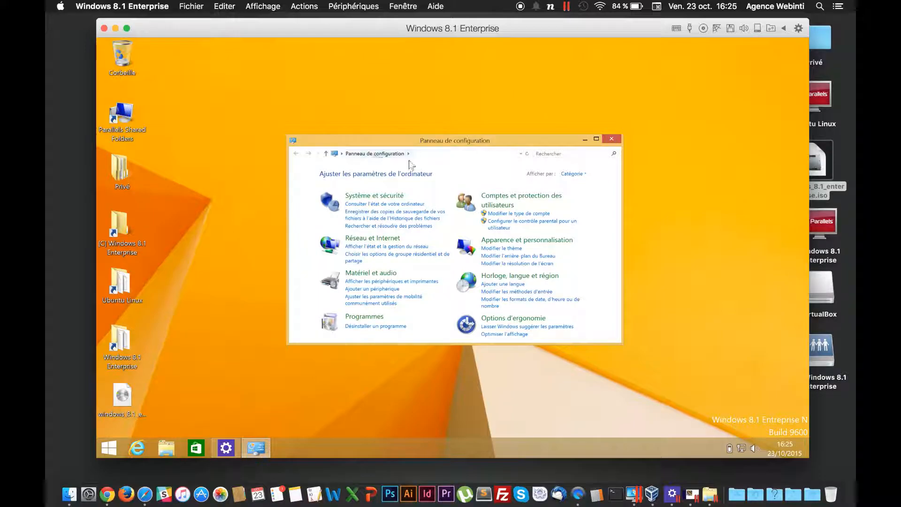
click(612, 139)
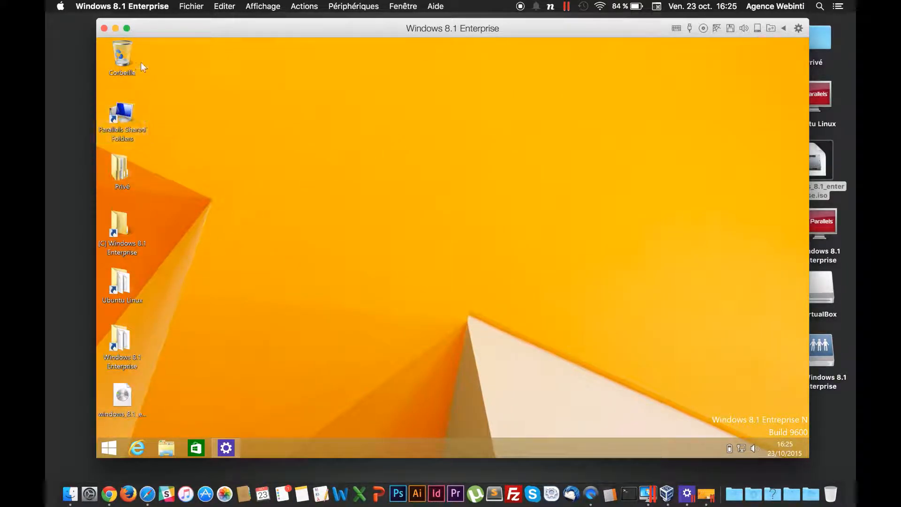
- Close the Paramètres du PC window from the Windows desktop and return to the Start screen
click(108, 451)
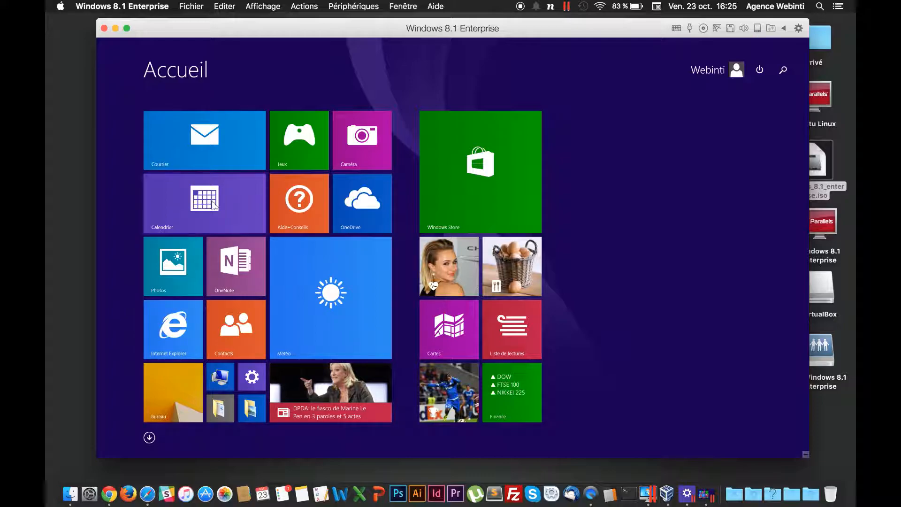
click(167, 399)
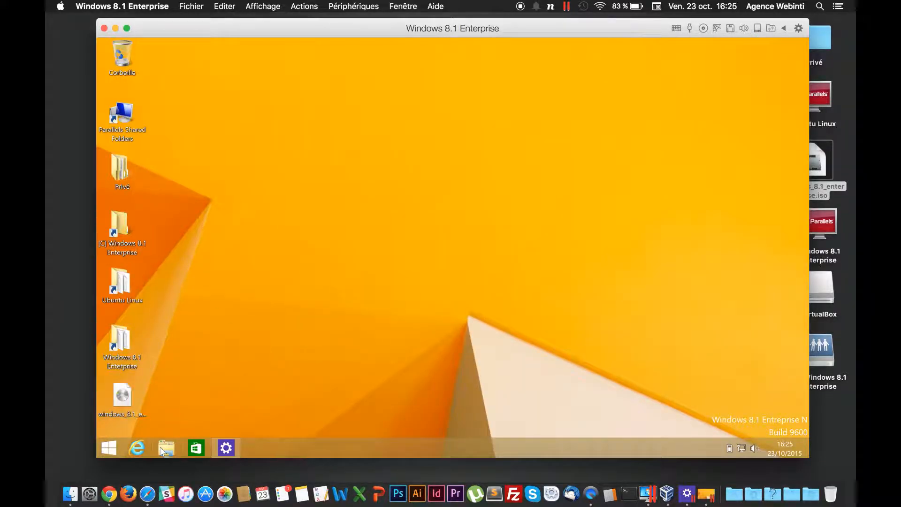
right_click(222, 448)
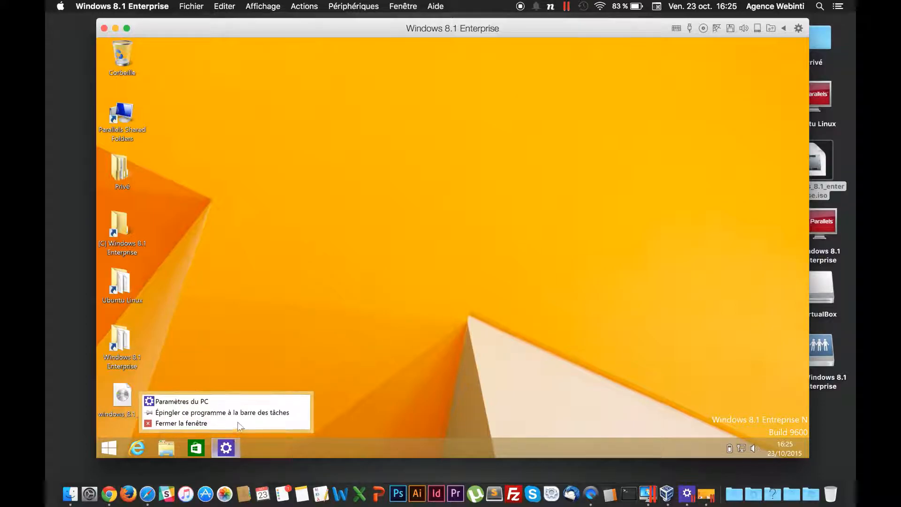
click(188, 425)
click(110, 447)
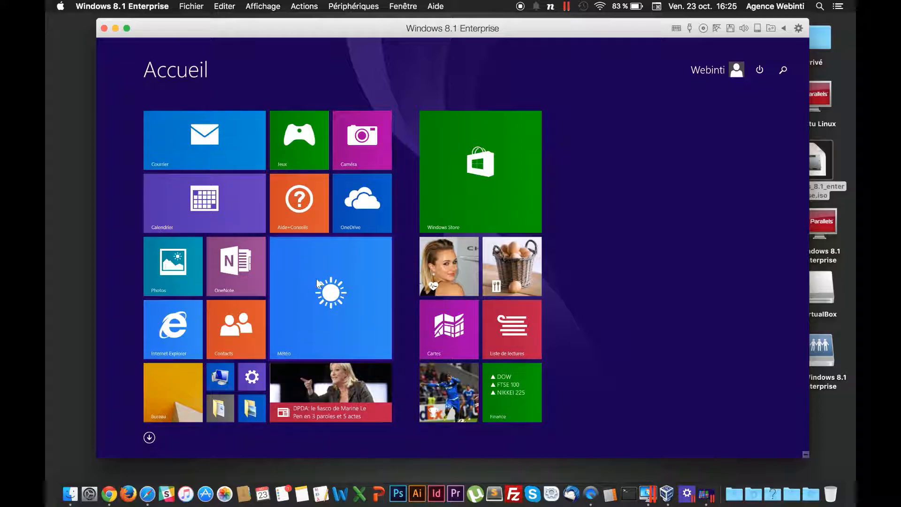
- Open the Calendrier app from the Windows Start screen and dismiss its Microsoft account sign-in page
click(230, 215)
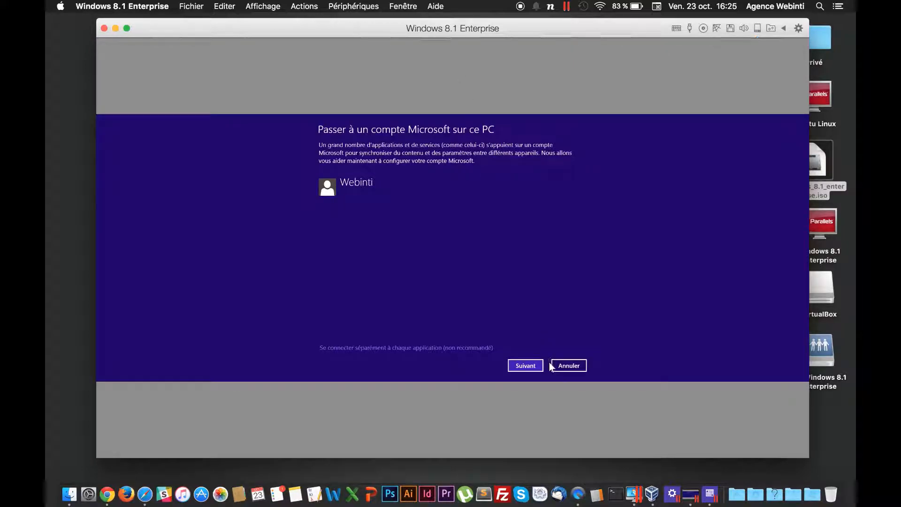
click(537, 364)
click(572, 369)
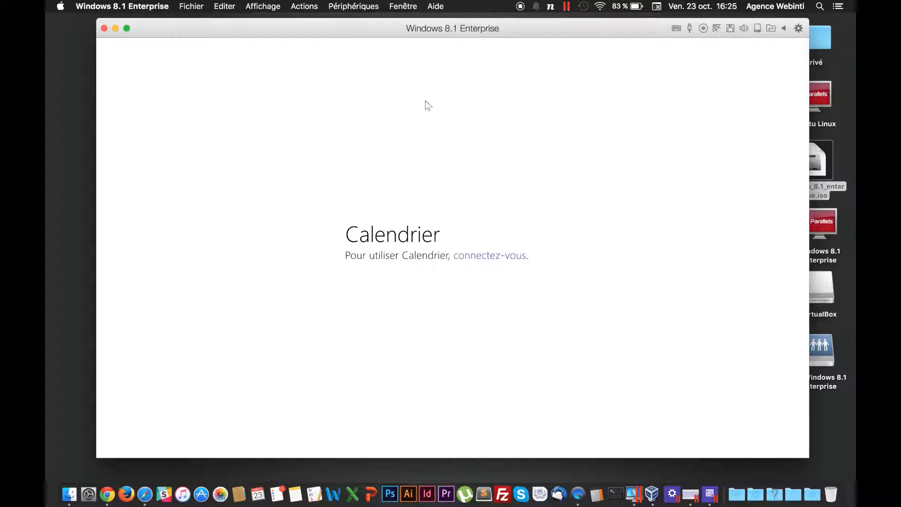
- Try Modality mode for the Windows 8.1 Enterprise virtual machine, enlarge its miniature window, and leave the mode
mouse_move(657, 31)
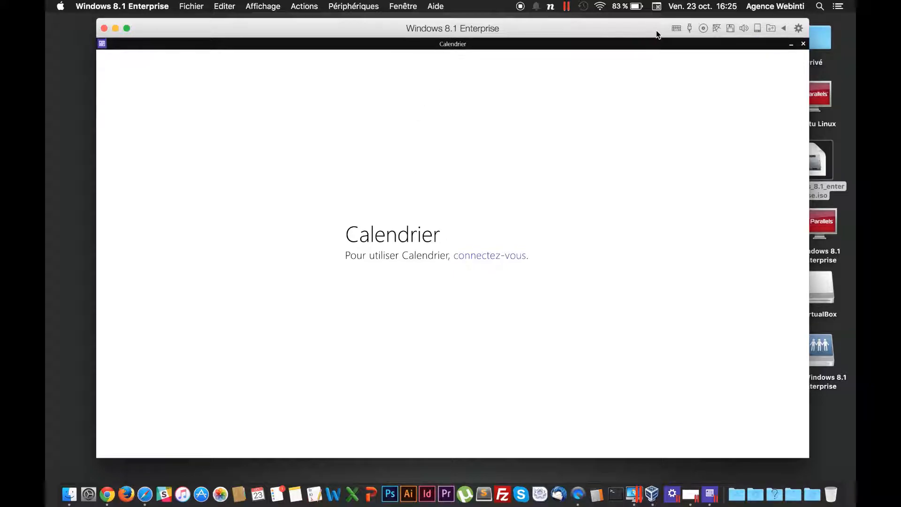
click(258, 5)
click(263, 40)
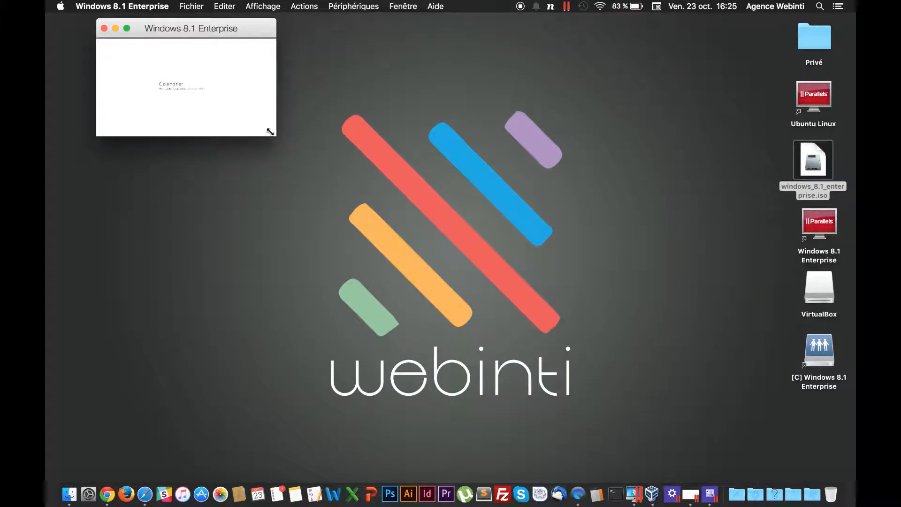
drag(275, 135, 330, 191)
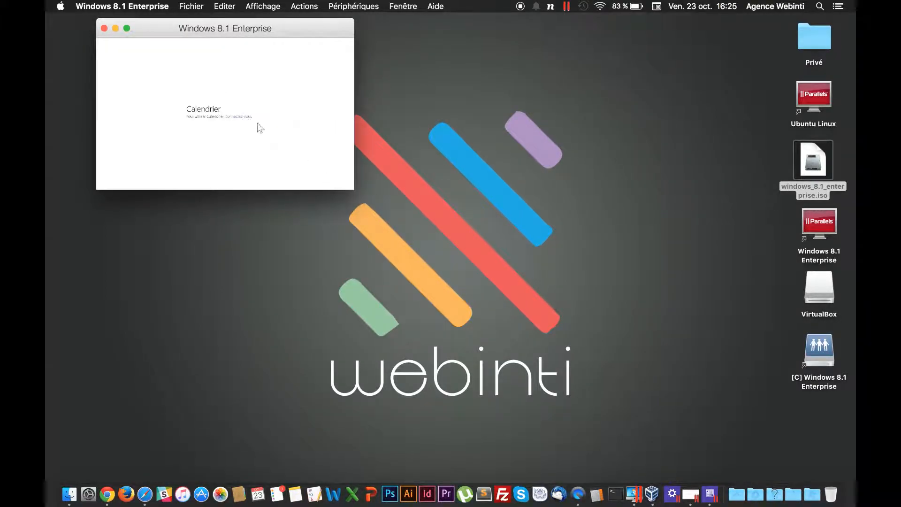
click(261, 5)
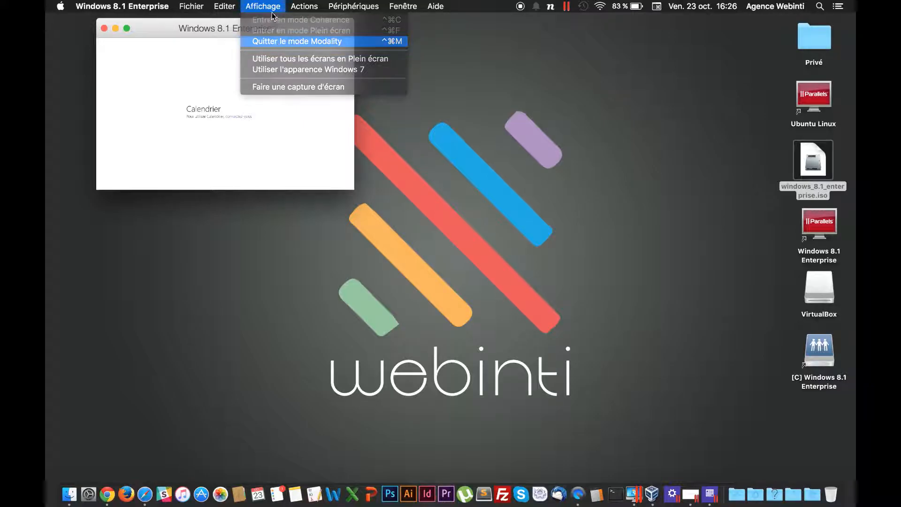
click(282, 40)
- Put the virtual machine in full-screen mode and bring it back to a window showing the Windows desktop
click(263, 6)
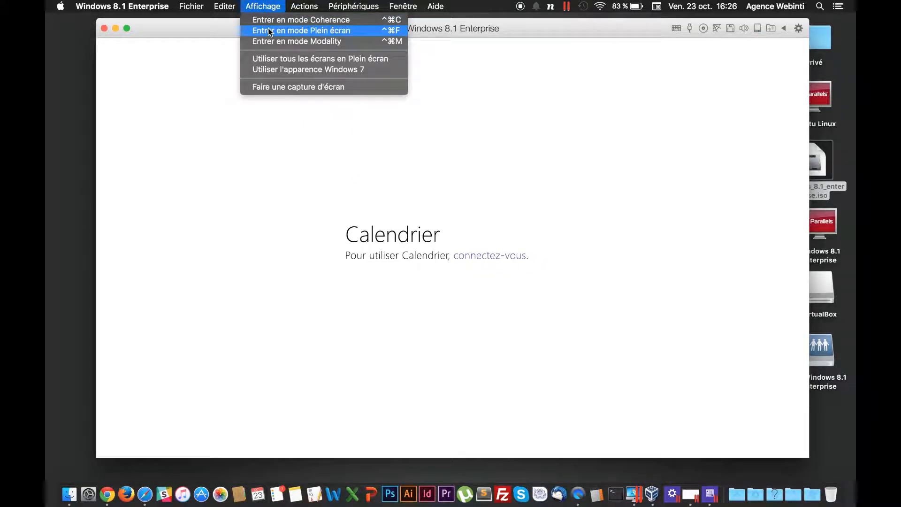
click(439, 218)
click(263, 6)
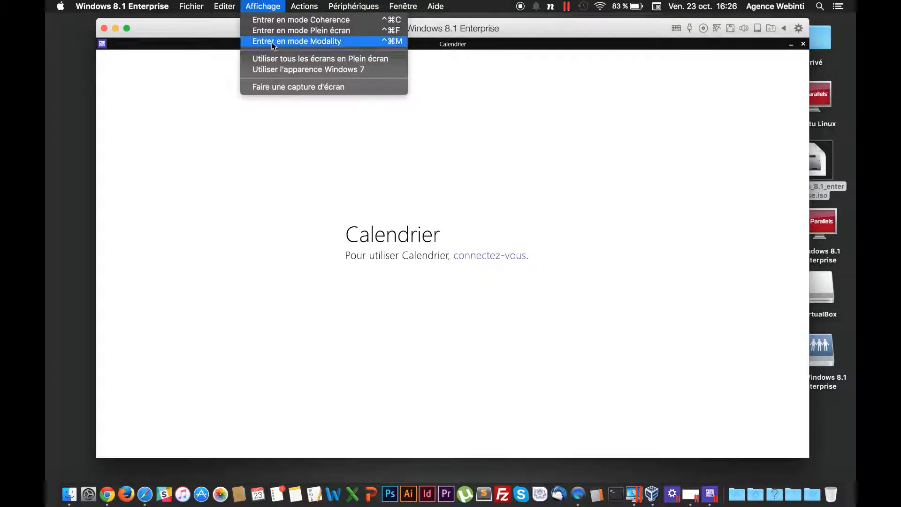
click(275, 31)
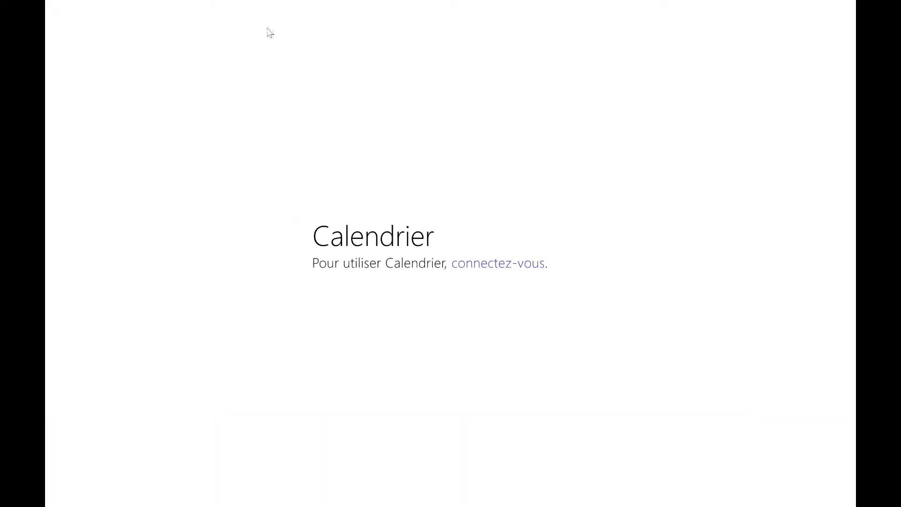
click(75, 18)
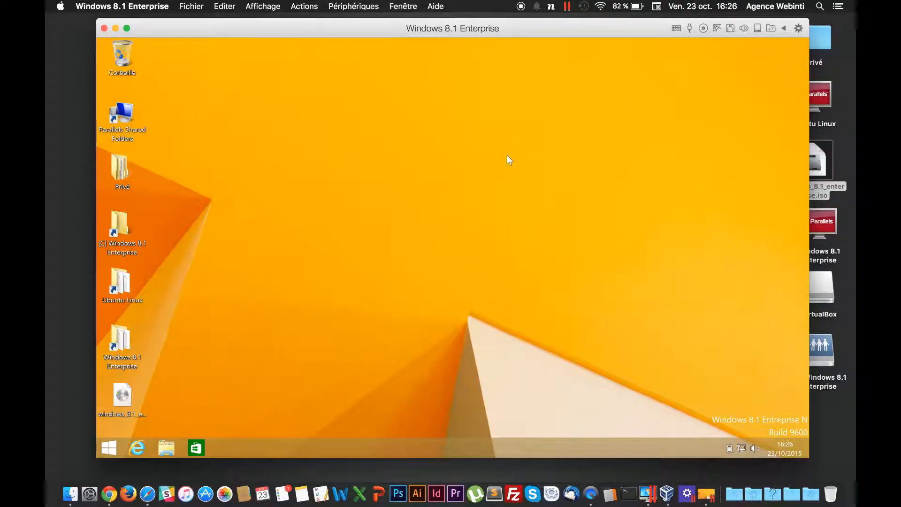
- Examine the special key combinations and the USB devices that can be sent or connected to the virtual machine
click(678, 28)
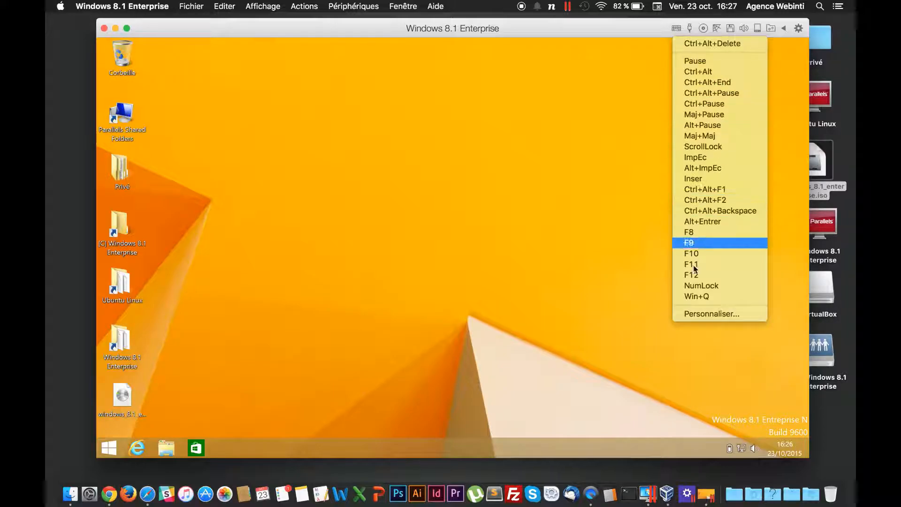
click(677, 29)
click(690, 29)
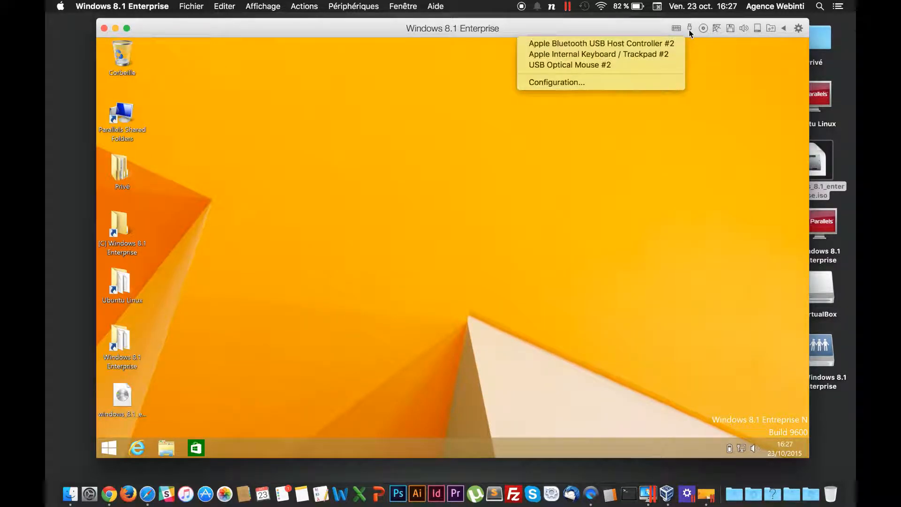
click(690, 29)
click(689, 29)
click(689, 30)
click(676, 30)
click(689, 29)
click(690, 29)
- Examine the virtual machine's CD/DVD, sound, hard disk and shared folder options
click(701, 31)
click(702, 30)
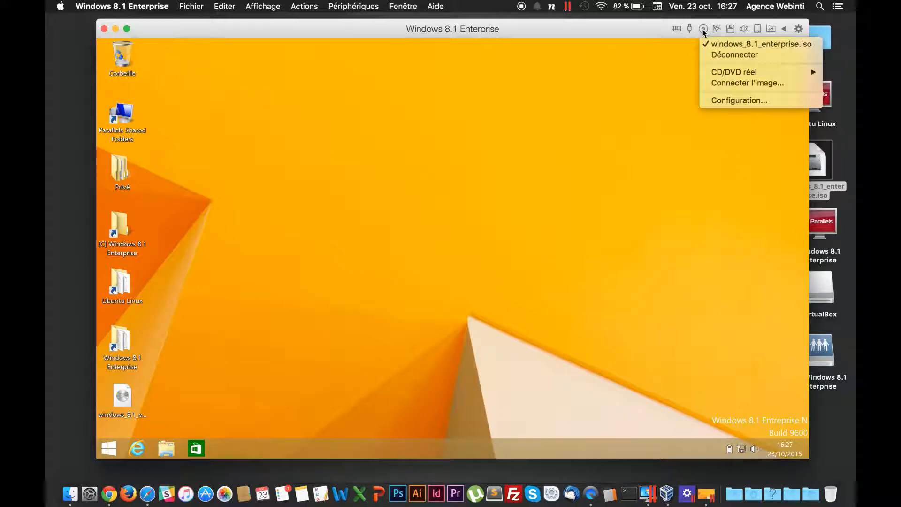
click(703, 30)
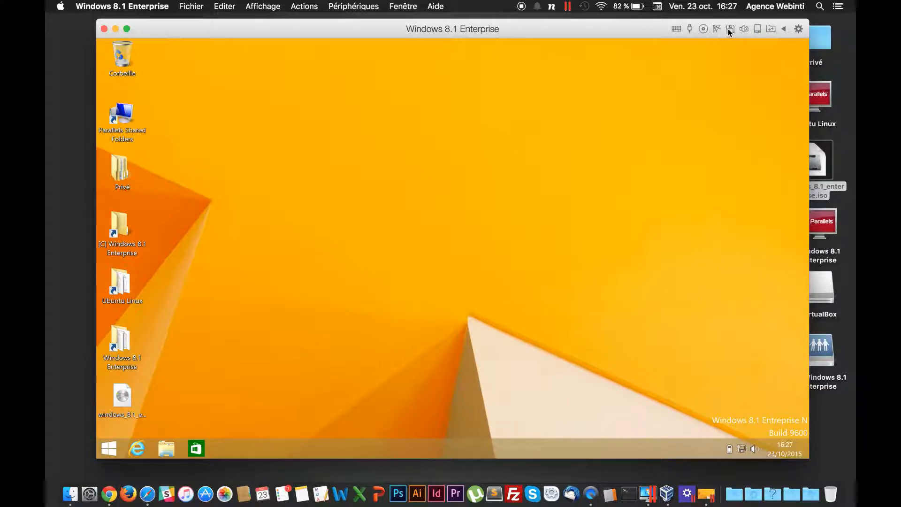
click(743, 30)
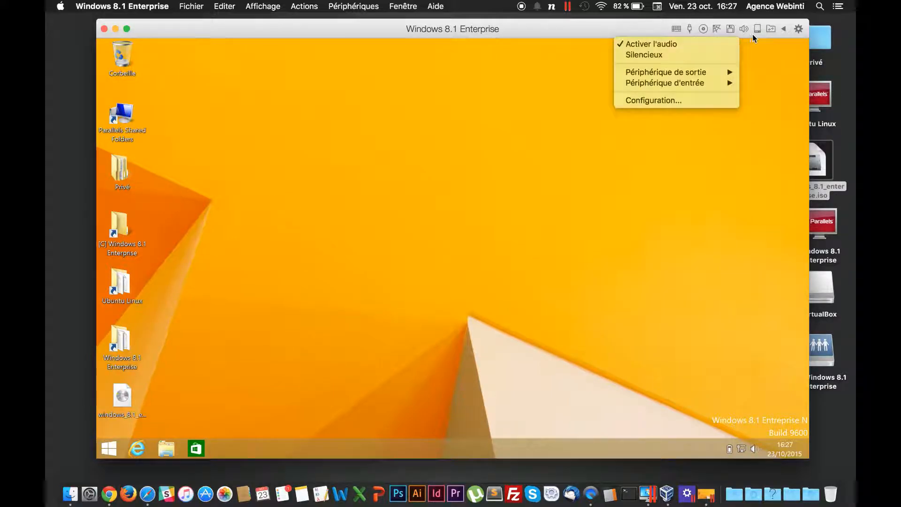
click(759, 30)
click(770, 29)
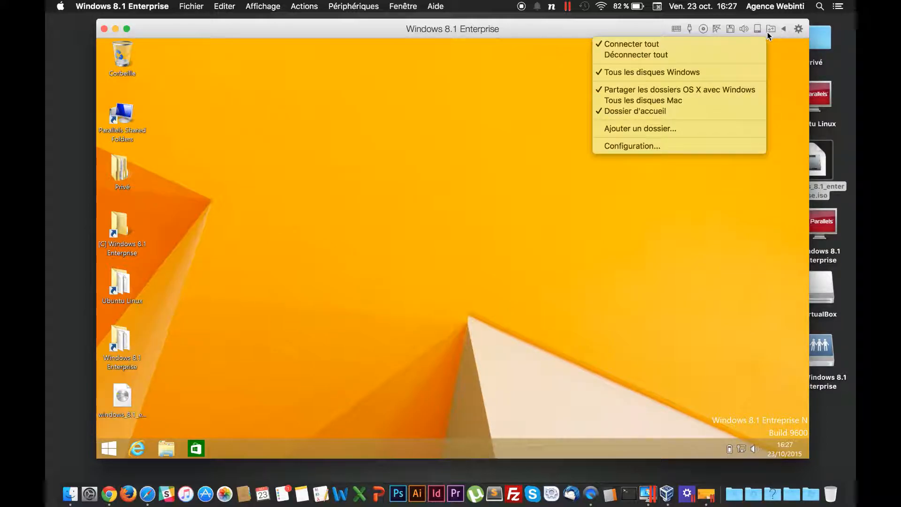
- Collapse the device icons of the virtual machine window, and view its general configuration before closing it
click(782, 29)
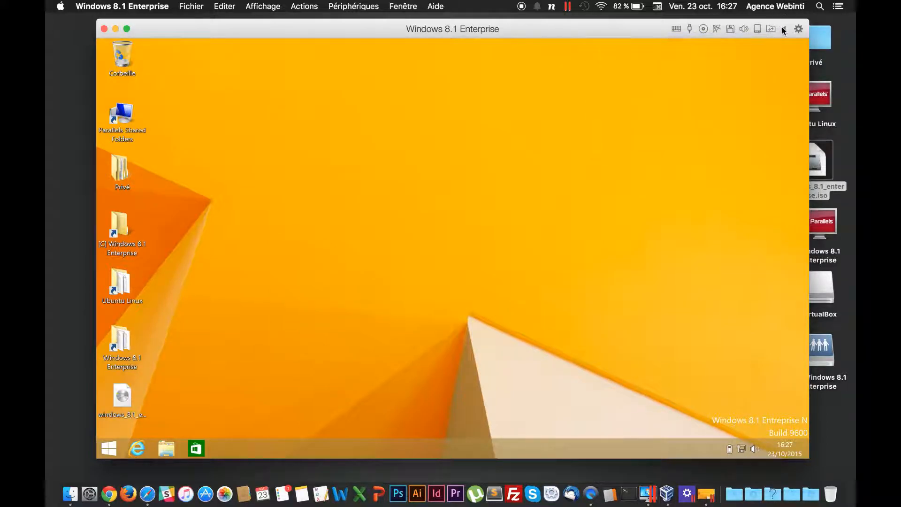
click(796, 30)
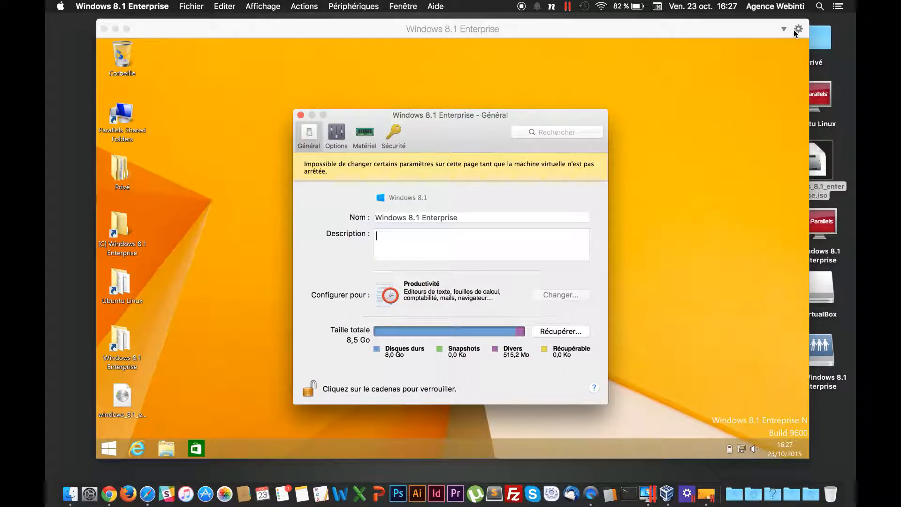
click(300, 115)
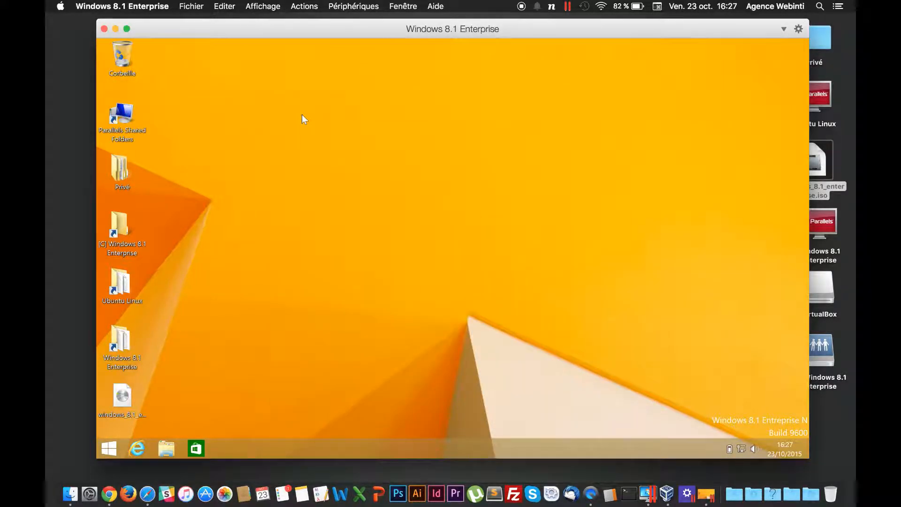
- Open the Agence Webinti page from Safari's reading list and view it in an enlarged Internet Explorer window in Windows before closing that window
click(149, 493)
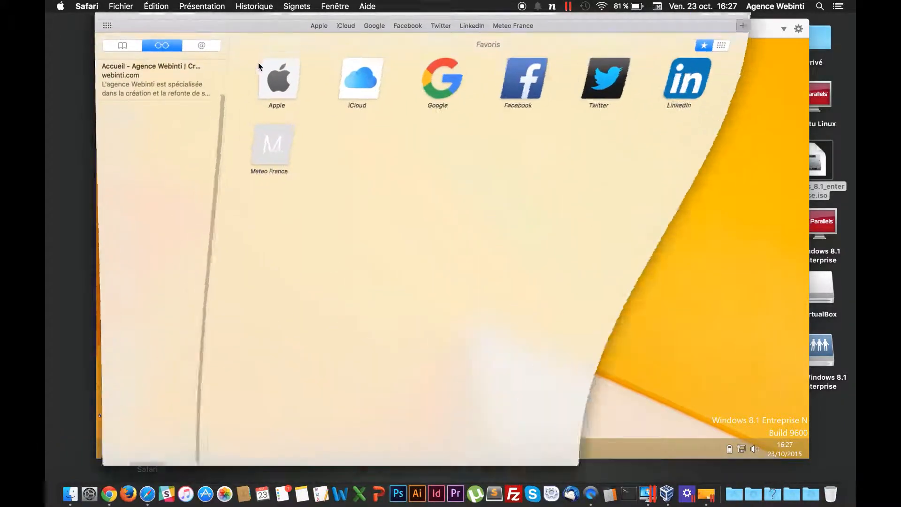
click(145, 92)
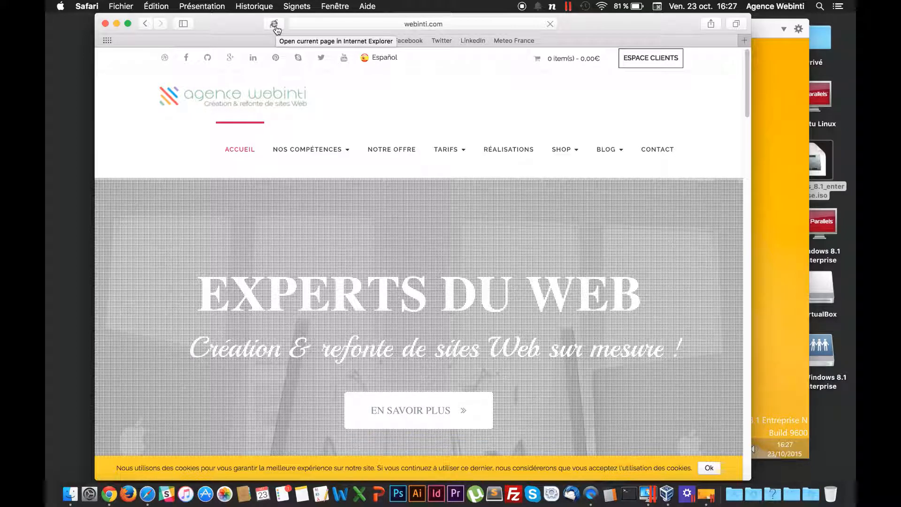
click(275, 27)
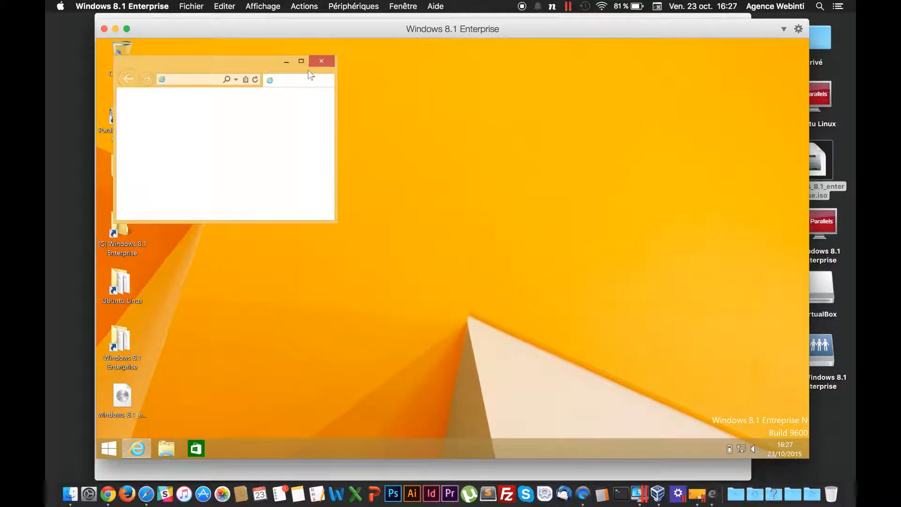
drag(336, 220, 749, 383)
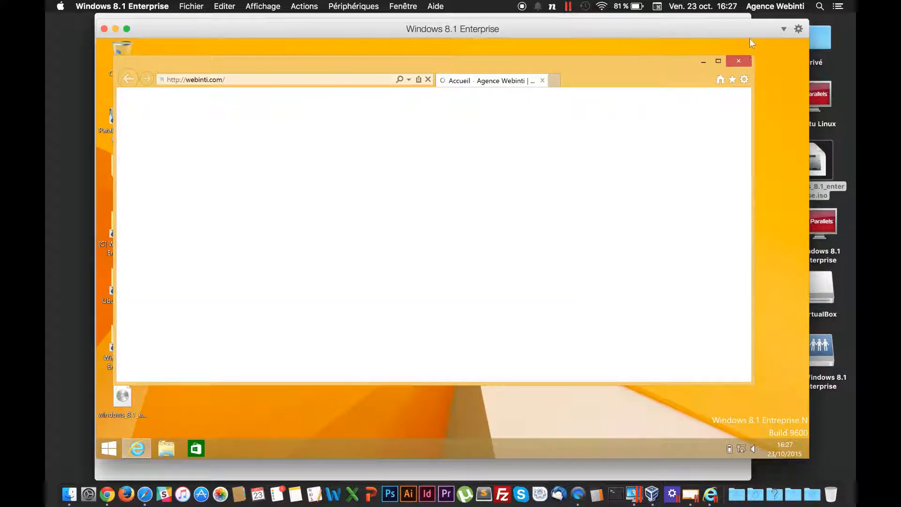
click(739, 63)
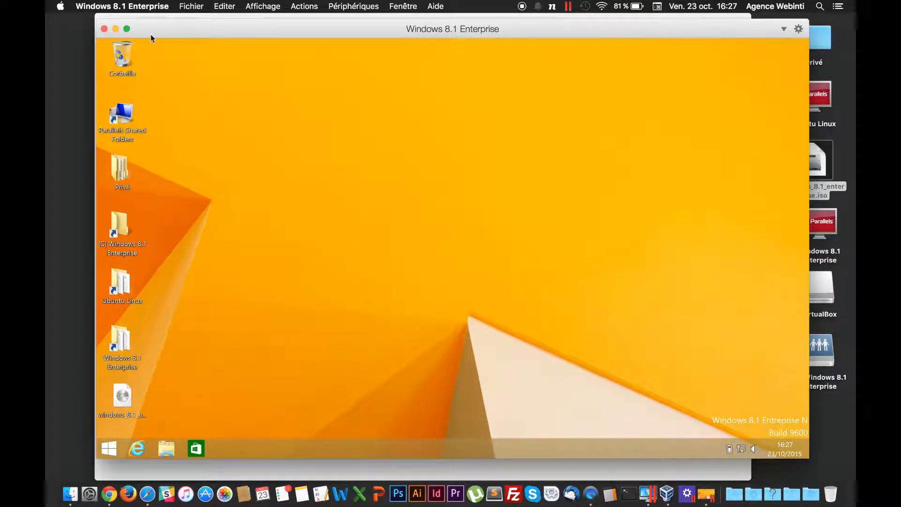
- Quit the Windows 8.1 Enterprise virtual machine and Safari
click(117, 6)
click(137, 121)
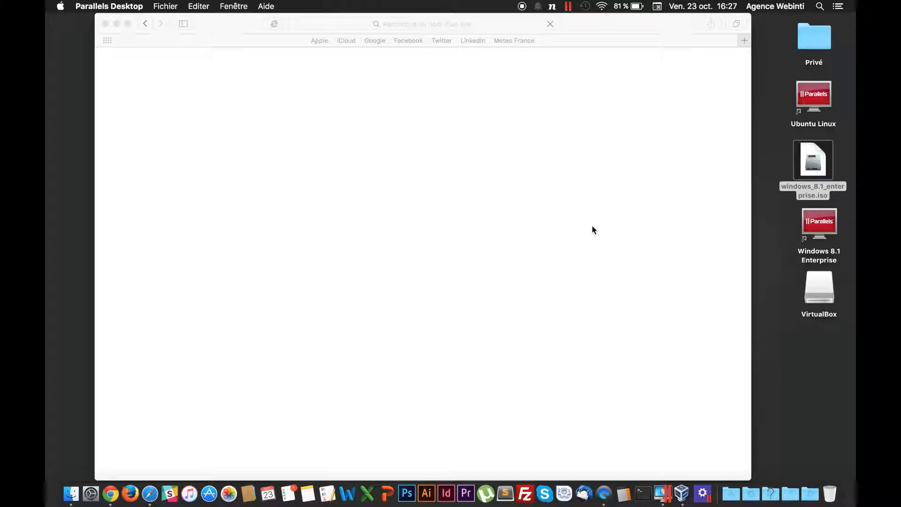
click(95, 5)
click(133, 139)
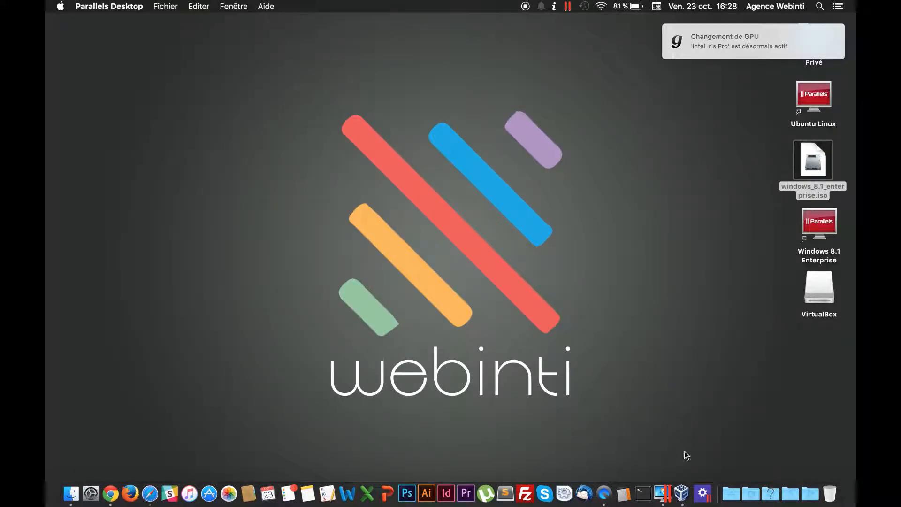
- Switch to VirtualBox and start a new virtual machine named W8.1, with type Microsoft Windows and version Windows 8.1 (64-bit)
click(682, 492)
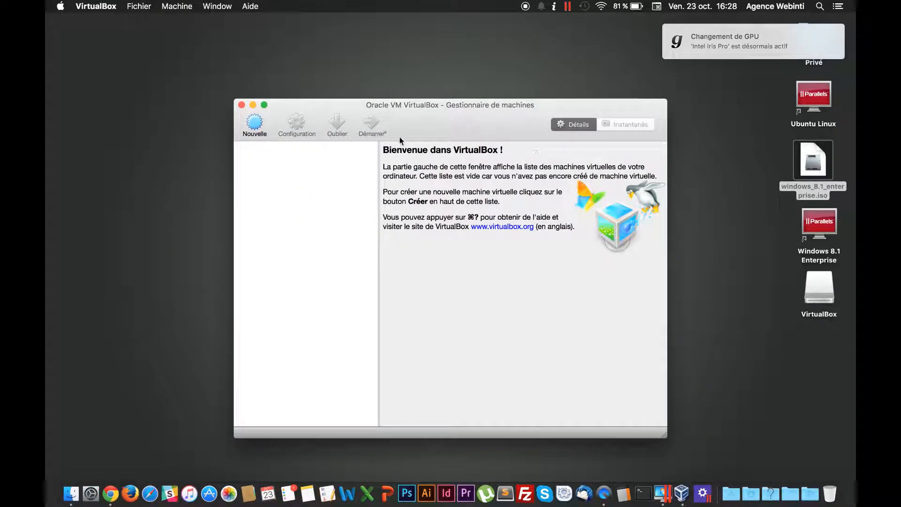
click(255, 122)
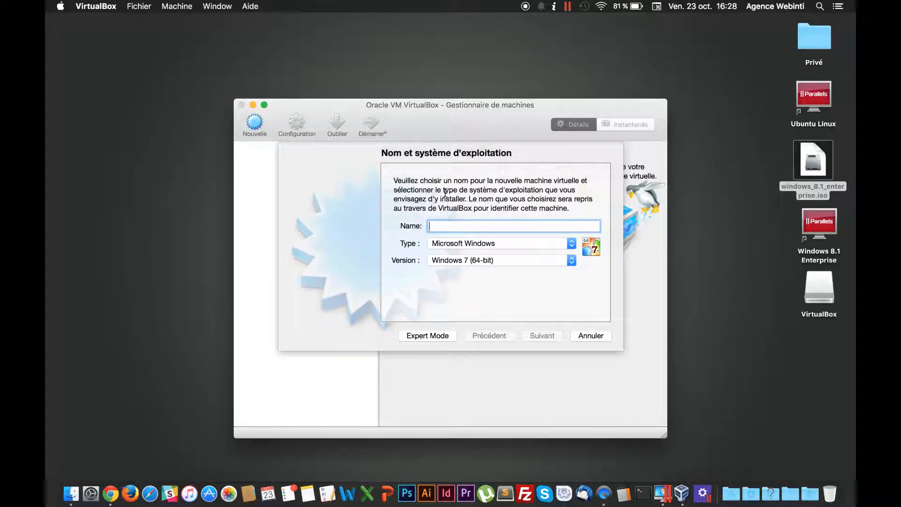
text(W8.1)
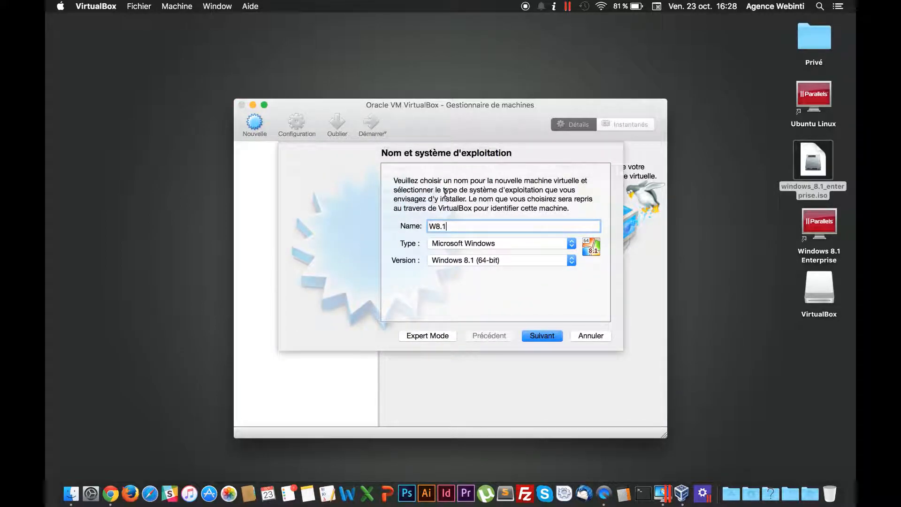
click(474, 243)
click(475, 241)
click(474, 260)
click(471, 260)
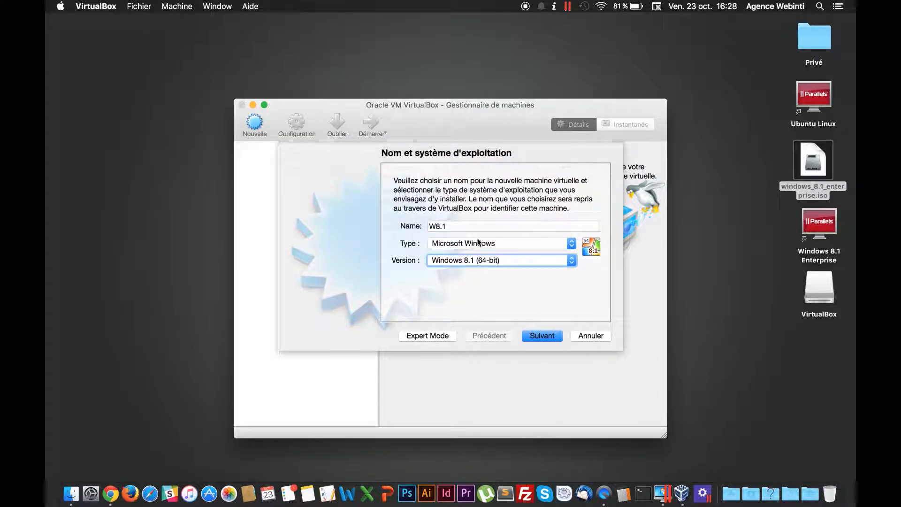
click(539, 336)
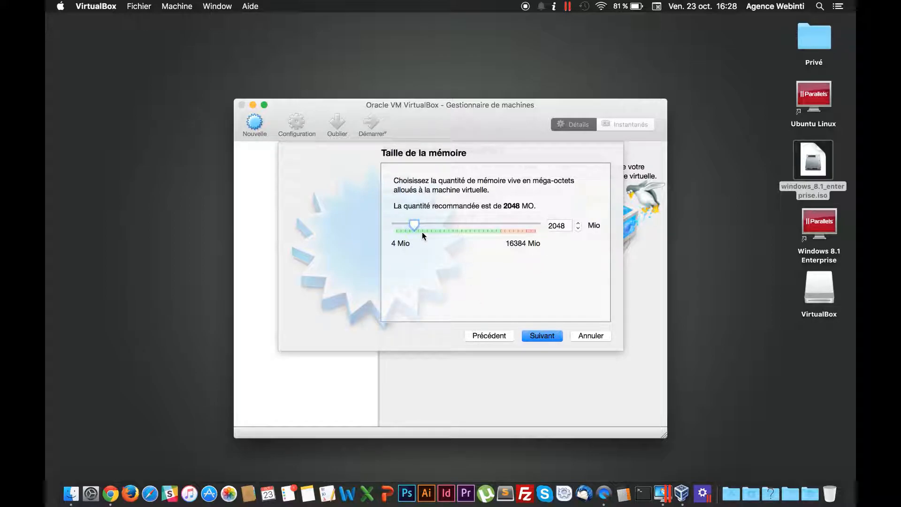
- Raise the new virtual machine's memory well above the recommended amount, staying within the green range
drag(414, 225, 471, 226)
click(547, 336)
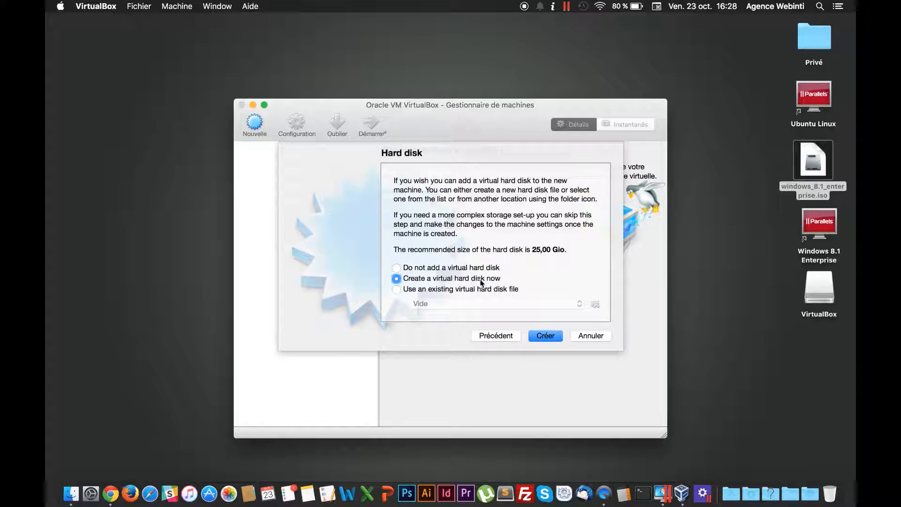
- Choose to create a virtual hard disk now, with the VDI file type and dynamically allocated storage
click(540, 334)
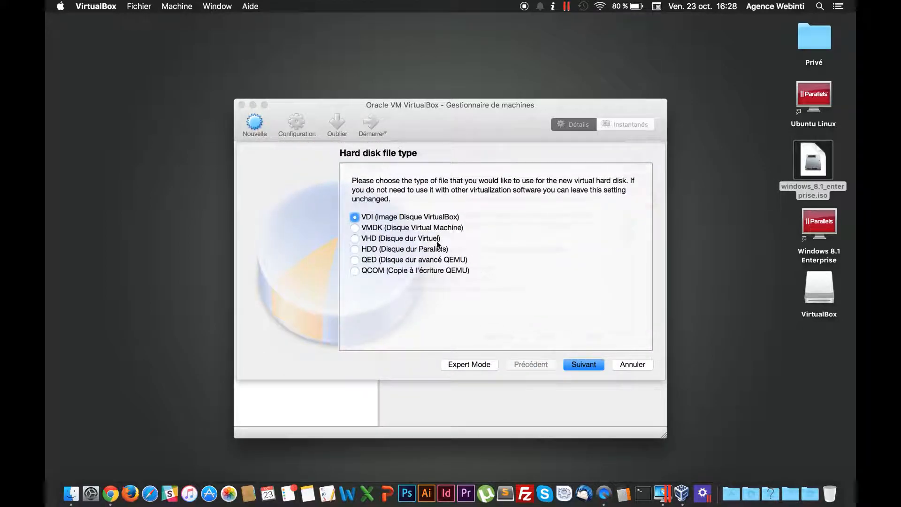
click(591, 365)
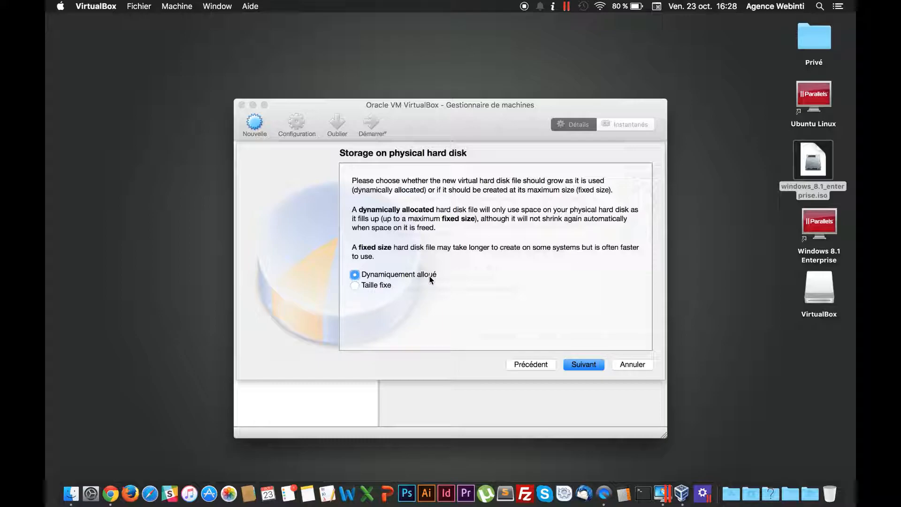
click(373, 287)
click(398, 275)
click(380, 285)
click(377, 276)
click(377, 277)
click(588, 364)
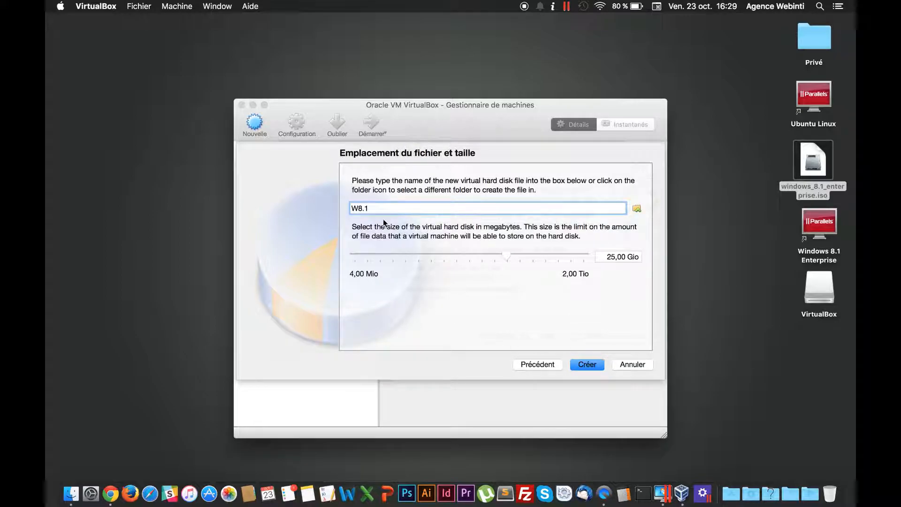
- Set the virtual hard disk size to about 64,16 Gio and create the W8.1 machine
drag(506, 256, 523, 259)
click(584, 365)
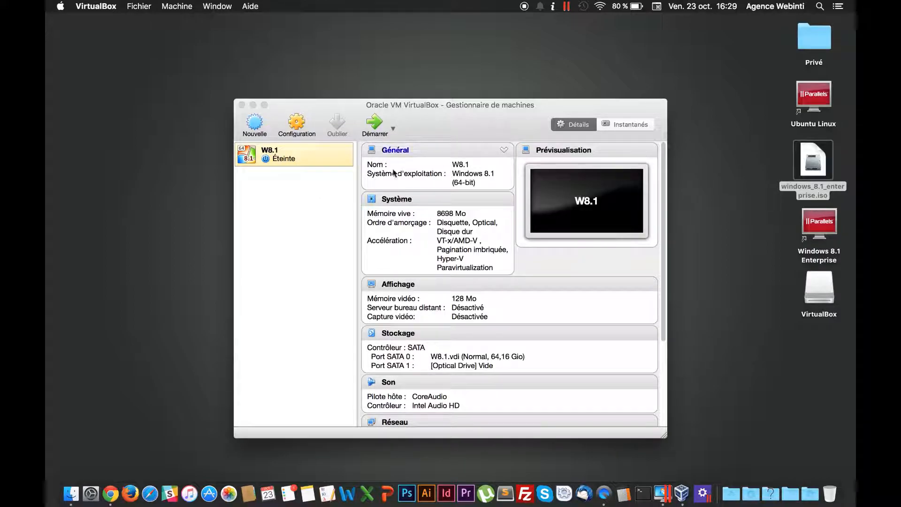
- Start the W8.1 machine from windows_8.1_enterprise.iso in the Bureau folder, with its window centred on the desktop and the keyboard capture notice dismissed
click(377, 123)
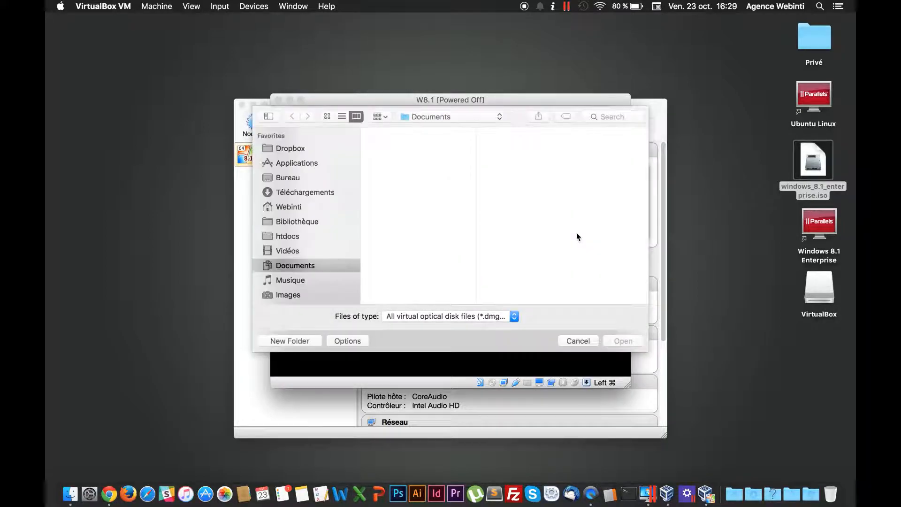
click(307, 178)
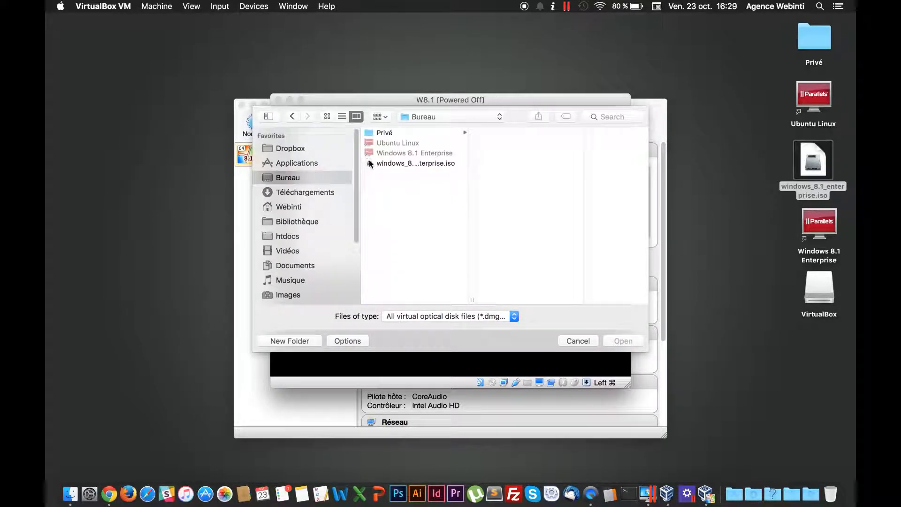
click(384, 164)
click(623, 341)
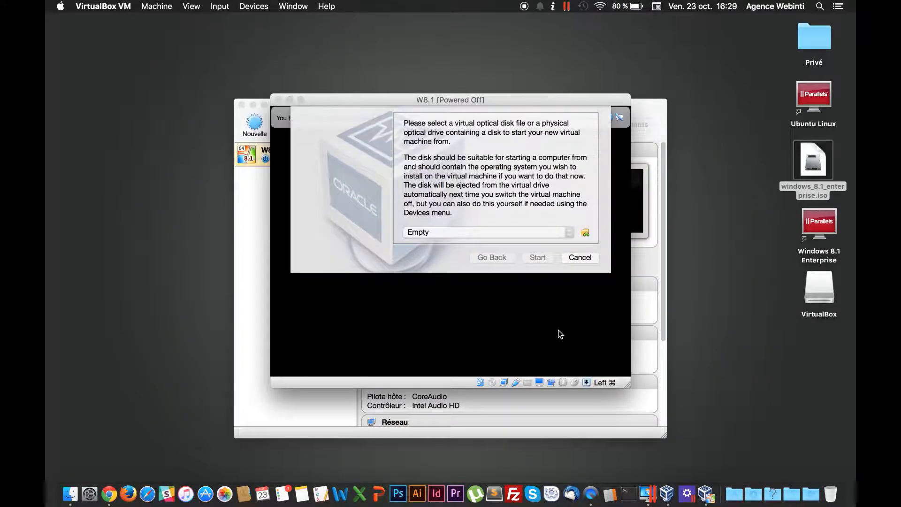
key(Return)
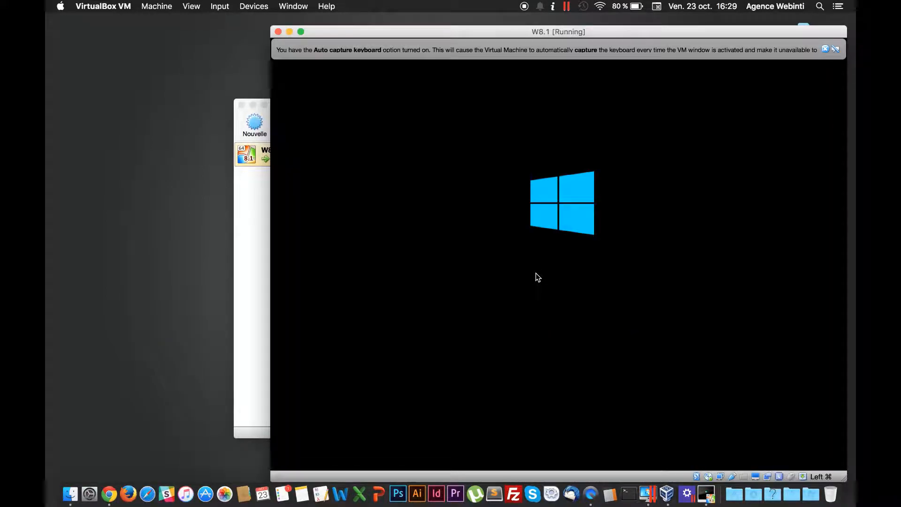
drag(500, 29, 391, 7)
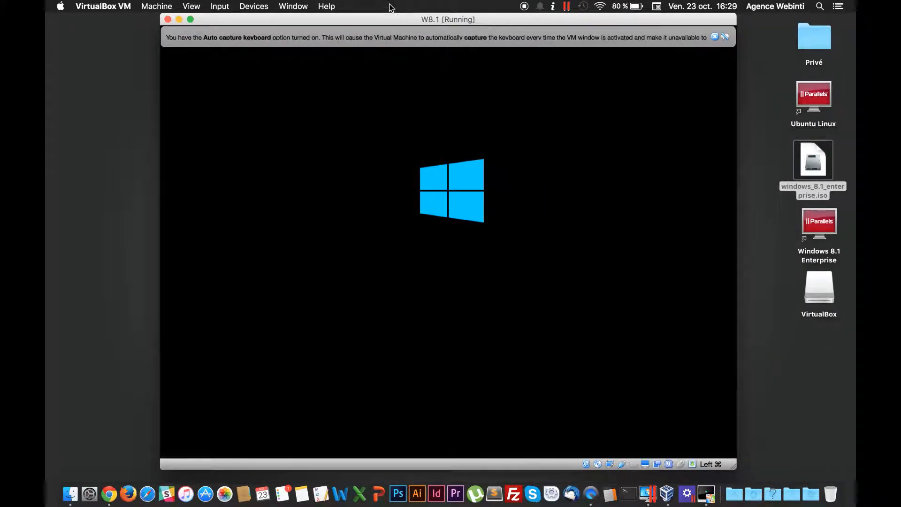
click(716, 37)
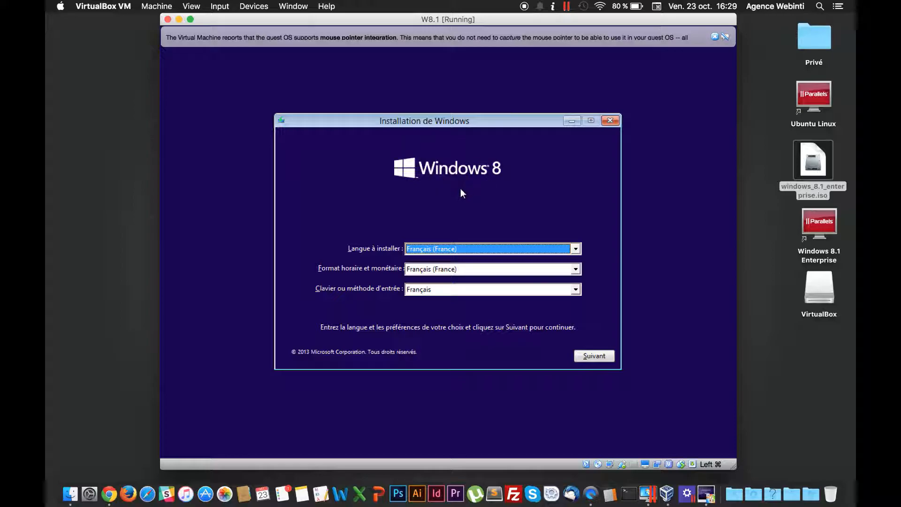
- Begin the Windows installation with the French language, format and keyboard settings, and accept the licence terms
click(601, 355)
click(432, 238)
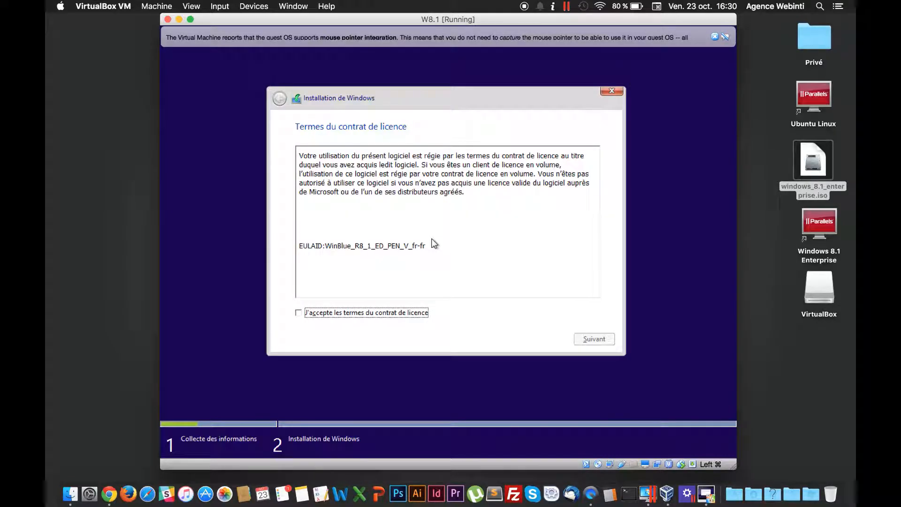
click(298, 312)
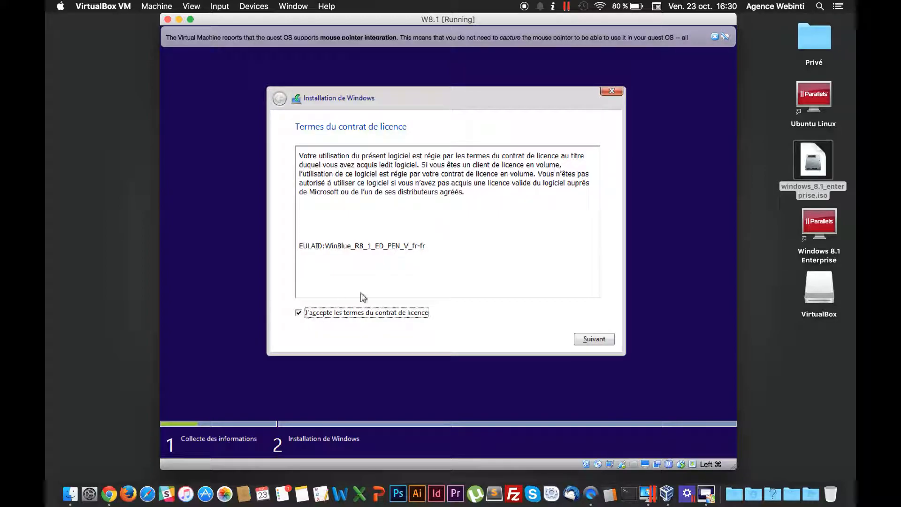
click(592, 339)
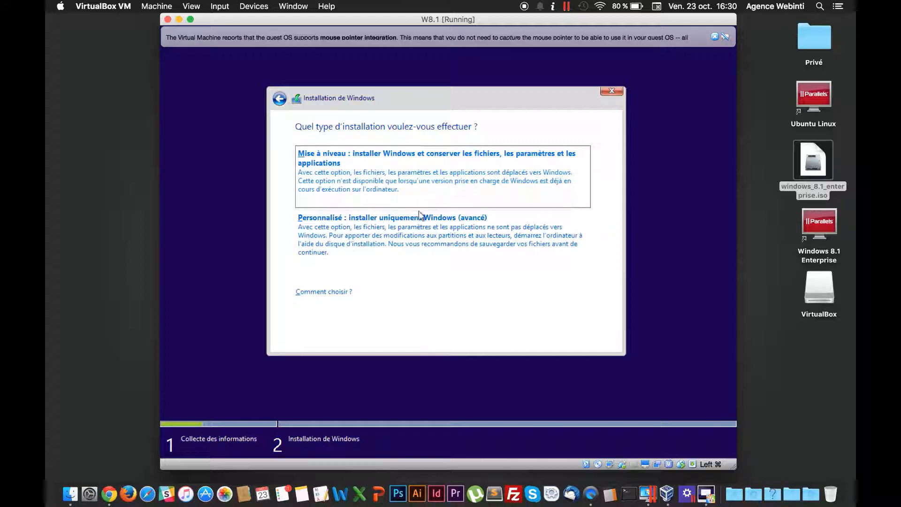
- Choose the custom Windows-only installation and install it on the unallocated space of Lecteur 0
click(413, 227)
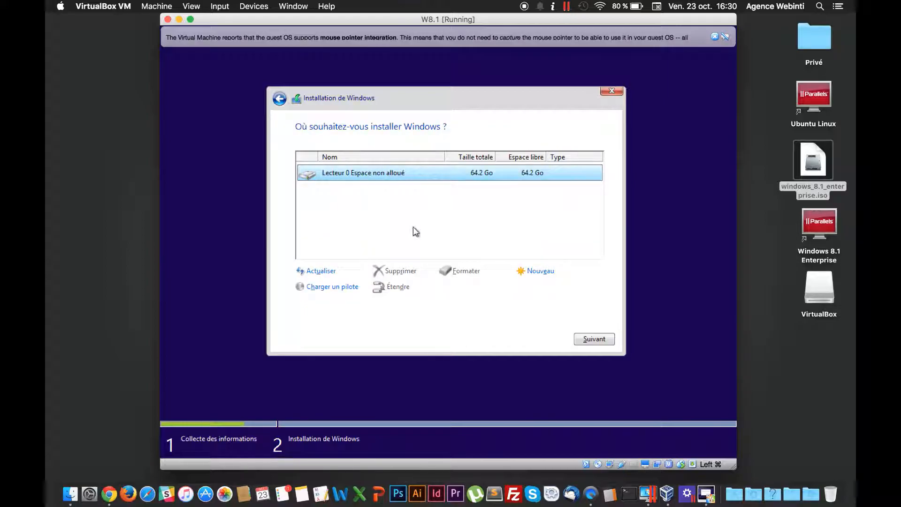
click(594, 339)
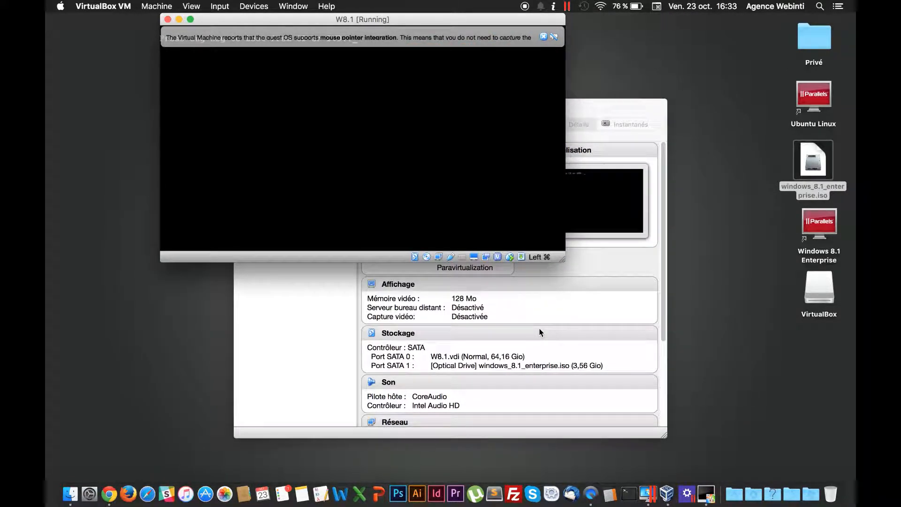
click(717, 197)
click(805, 165)
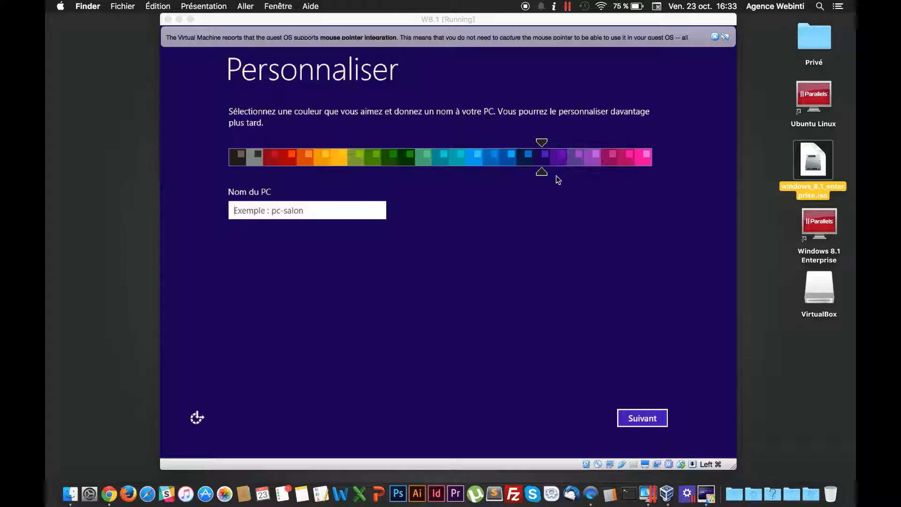
- Personalize Windows with the bright blue colour and the PC name webinti, and use the express settings
drag(541, 172, 473, 172)
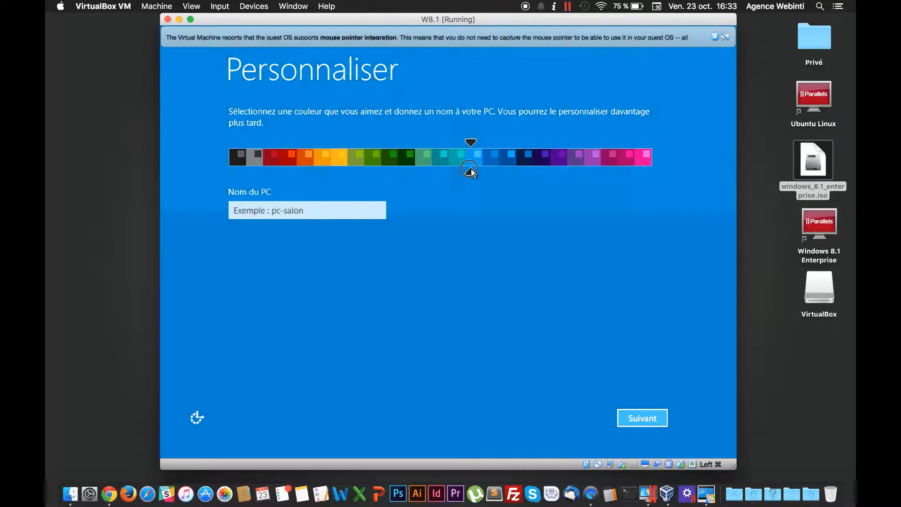
click(338, 206)
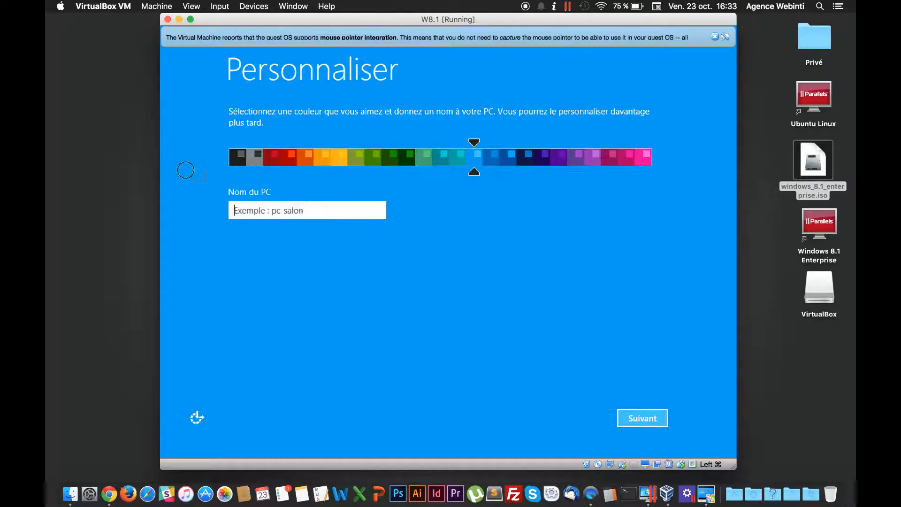
text(webinti)
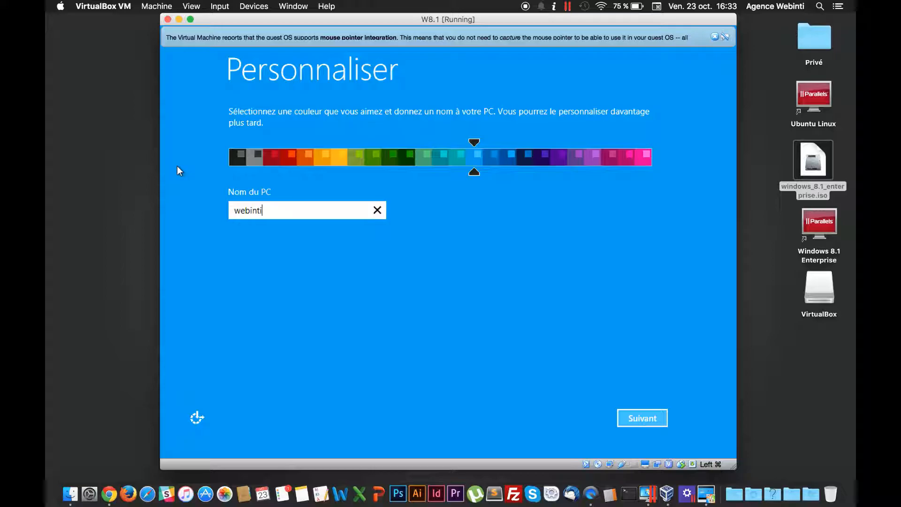
click(646, 422)
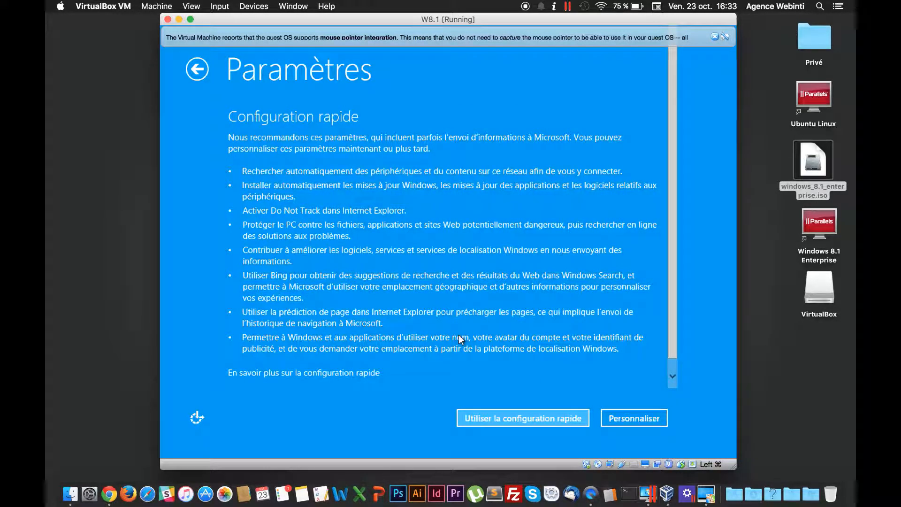
scroll(473, 331, down, 1)
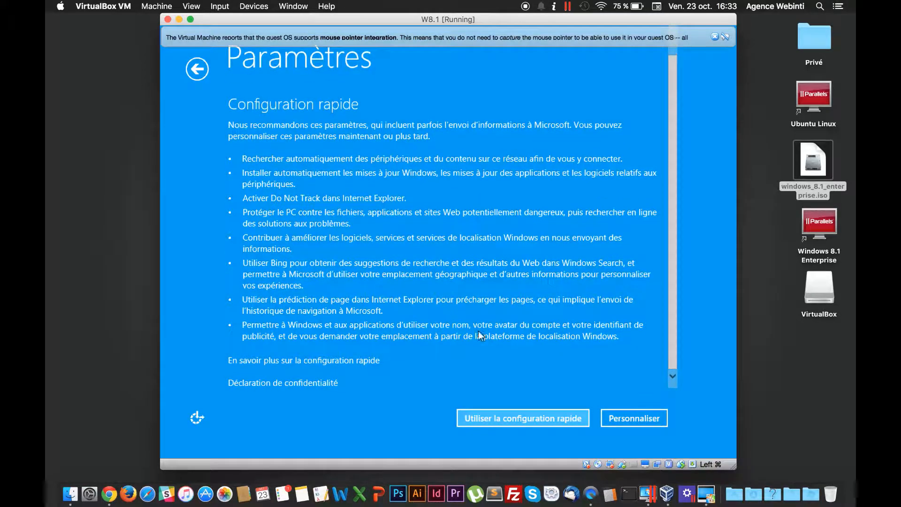
click(545, 416)
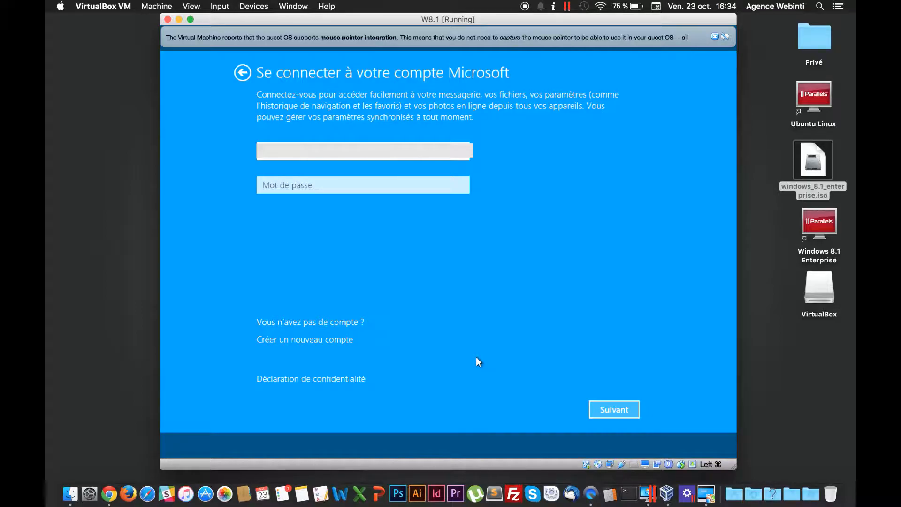
- Fill in the Microsoft account's e-mail and password and sign in
key(Tab)
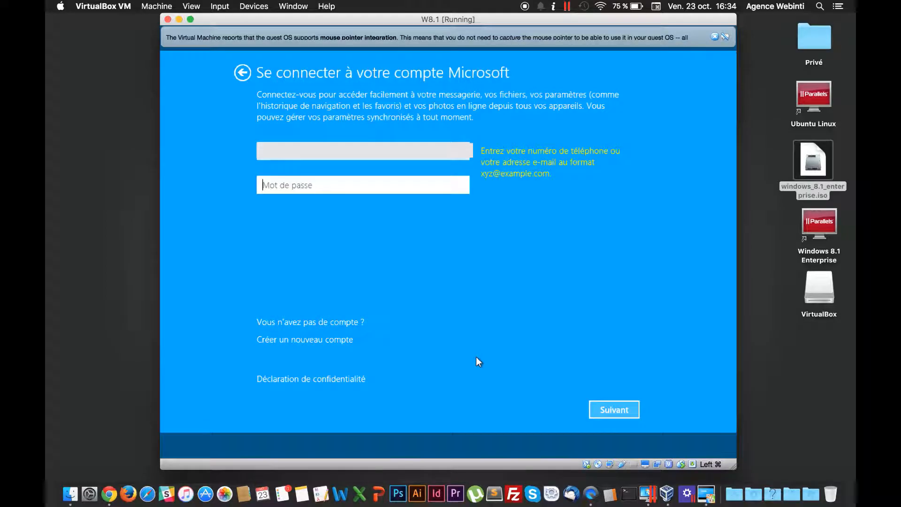
text(••••••••)
click(300, 143)
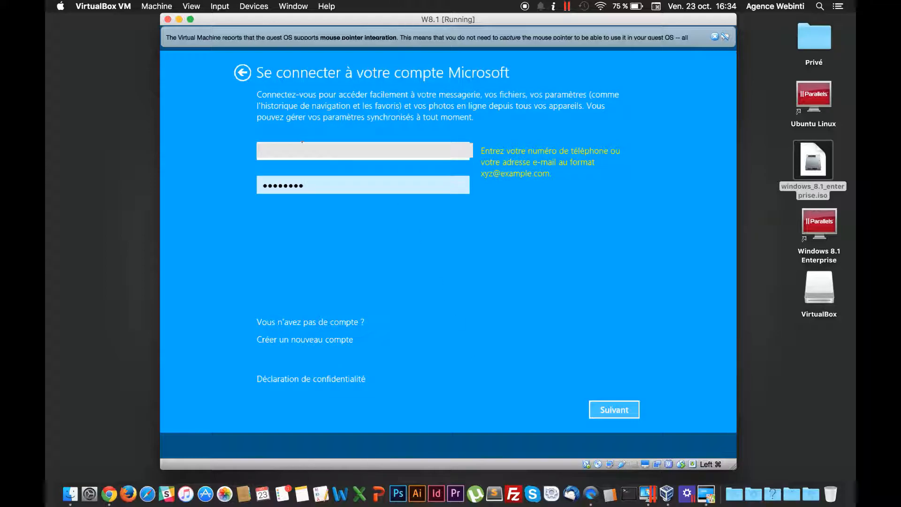
key(BackSpace)
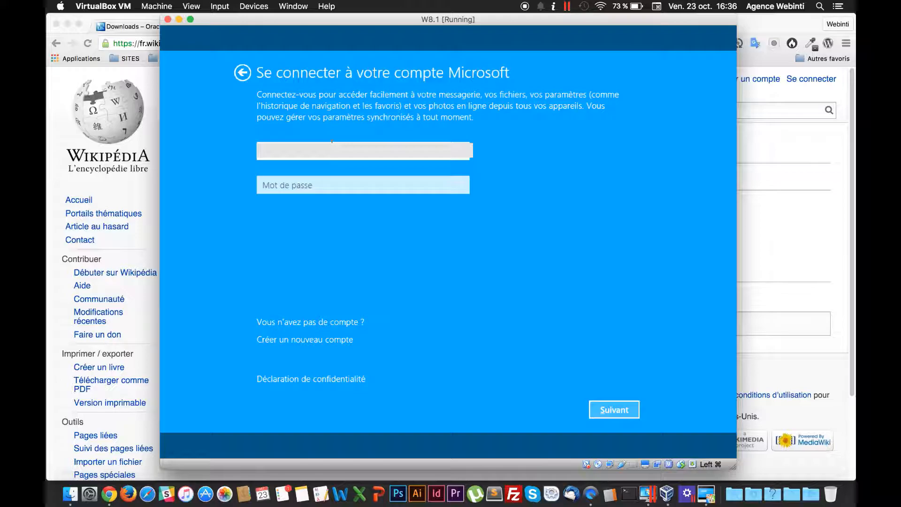
key(Tab)
text(********)
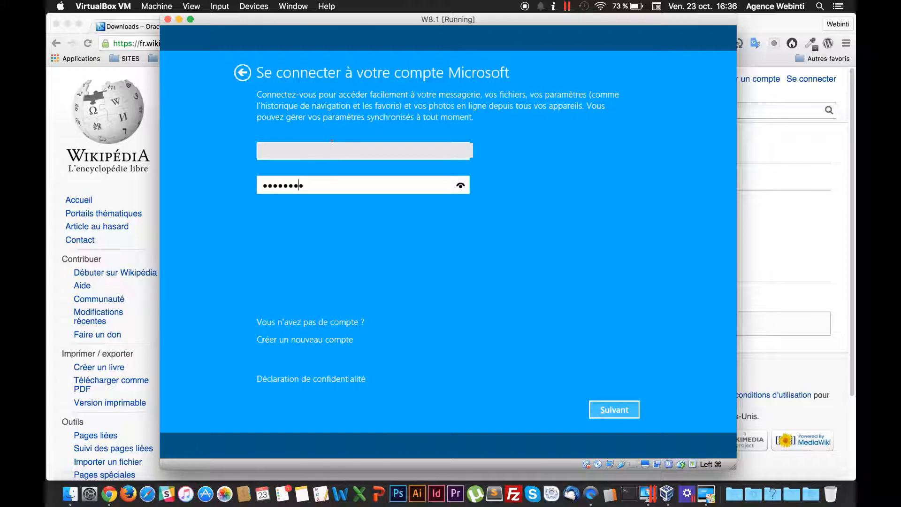
click(615, 415)
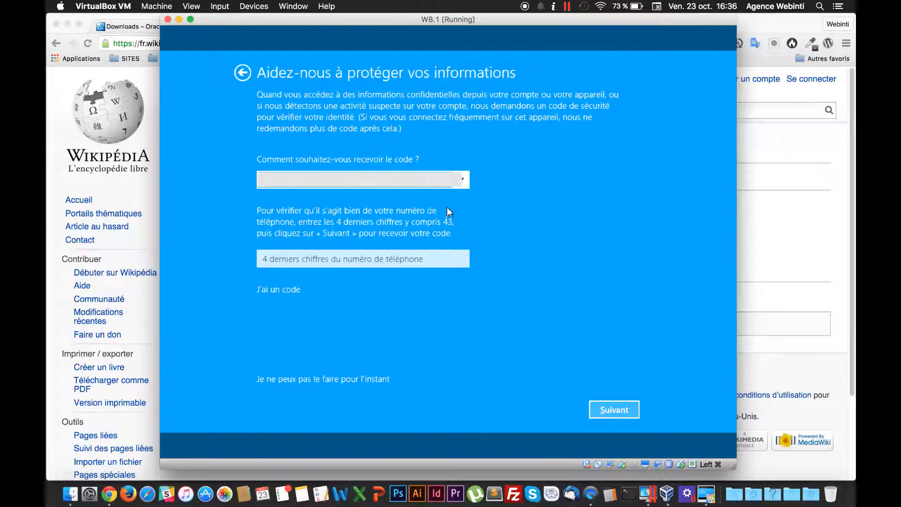
- Skip the security code verification for the Microsoft account and turn off the OneDrive settings
click(464, 179)
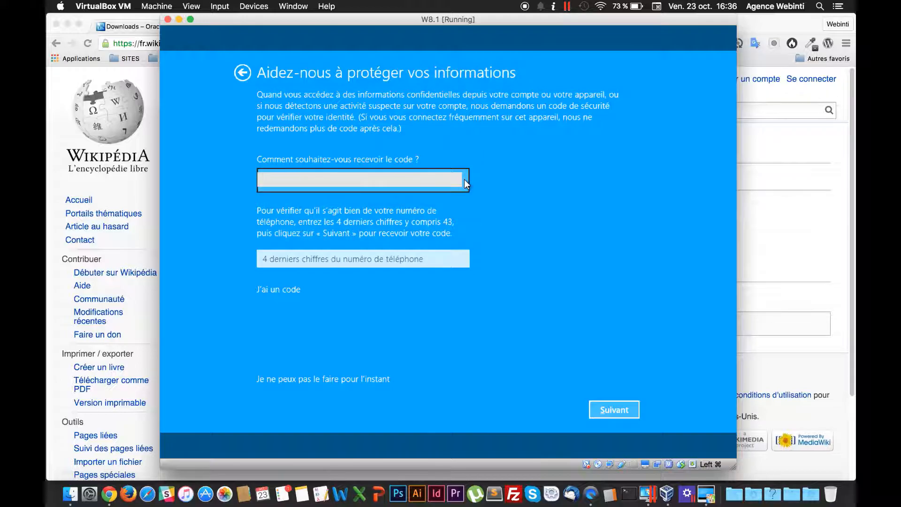
click(309, 381)
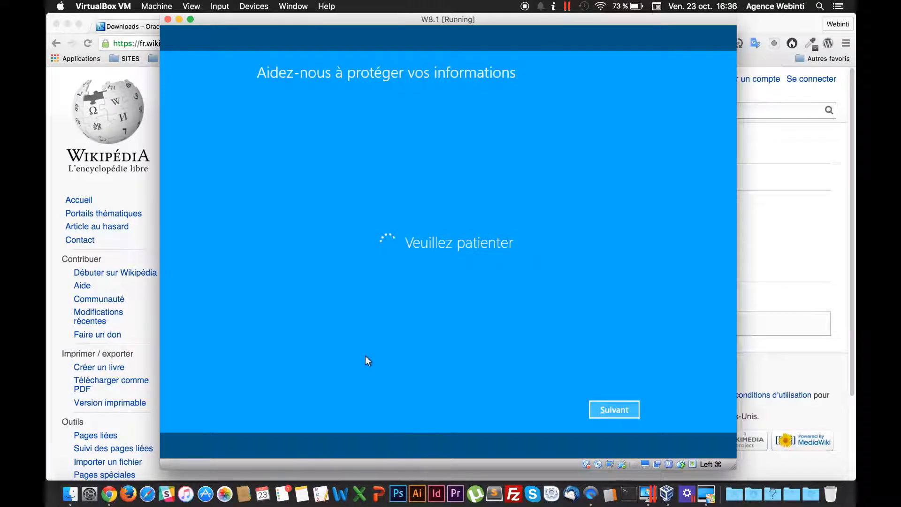
click(67, 23)
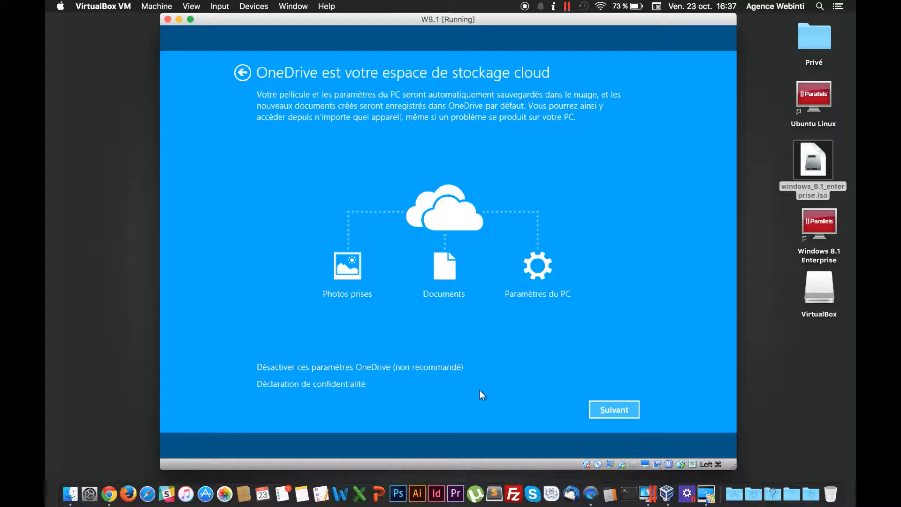
click(348, 367)
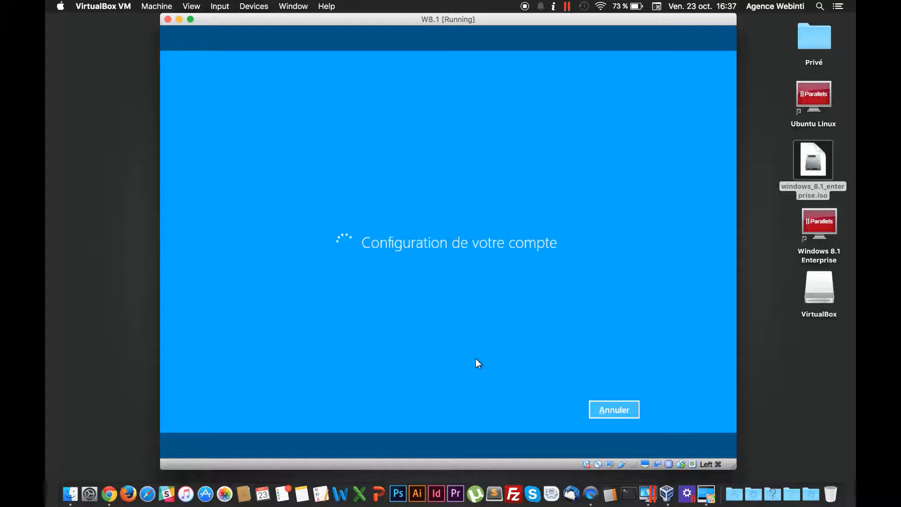
- Remove the missing Windows 8.1 Applications folder from the Dock
right_click(771, 485)
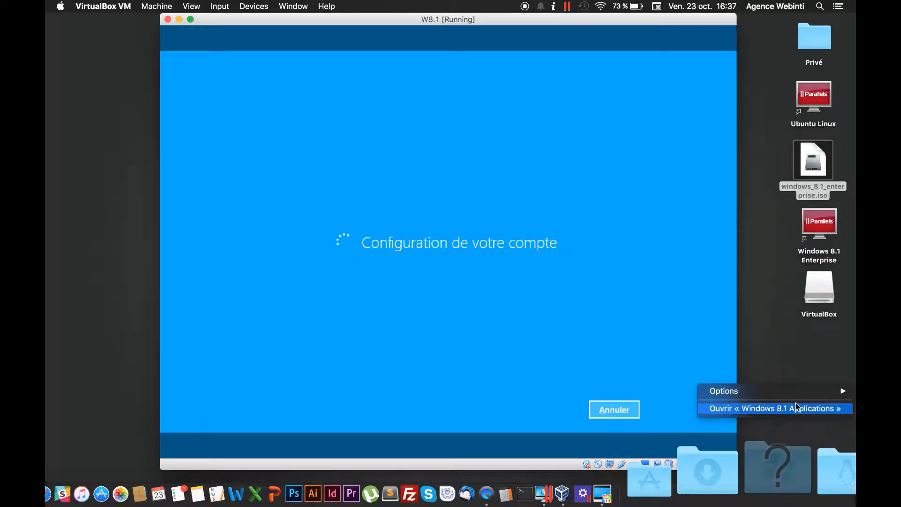
mouse_move(798, 393)
click(674, 389)
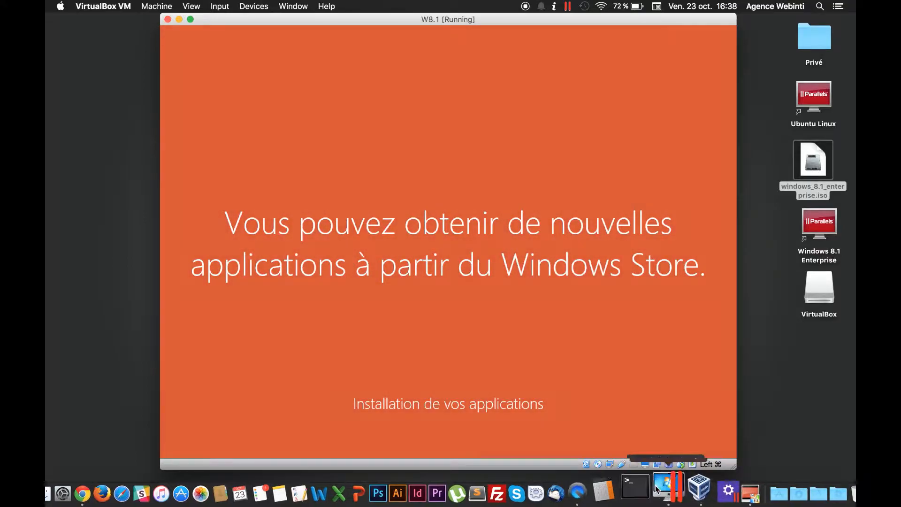
- Start a new VirtualBox machine named Linux Ubuntu, type Linux, version Ubuntu (64-bit), and raise its memory to about mid-range within the green zone
click(690, 471)
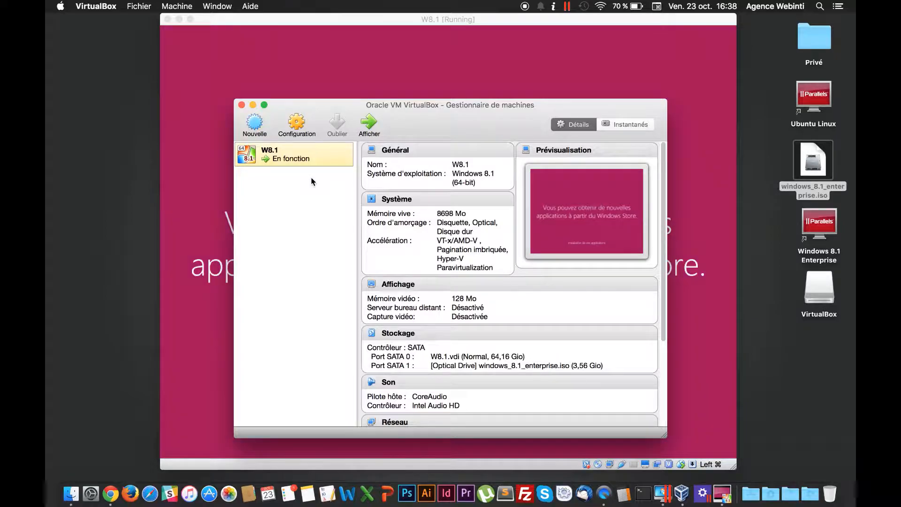
click(256, 124)
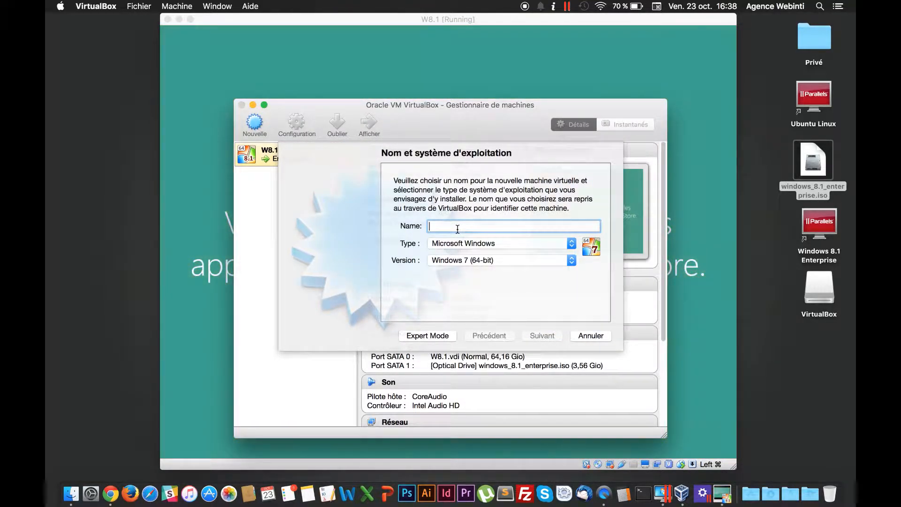
text(Linux Ubuntu)
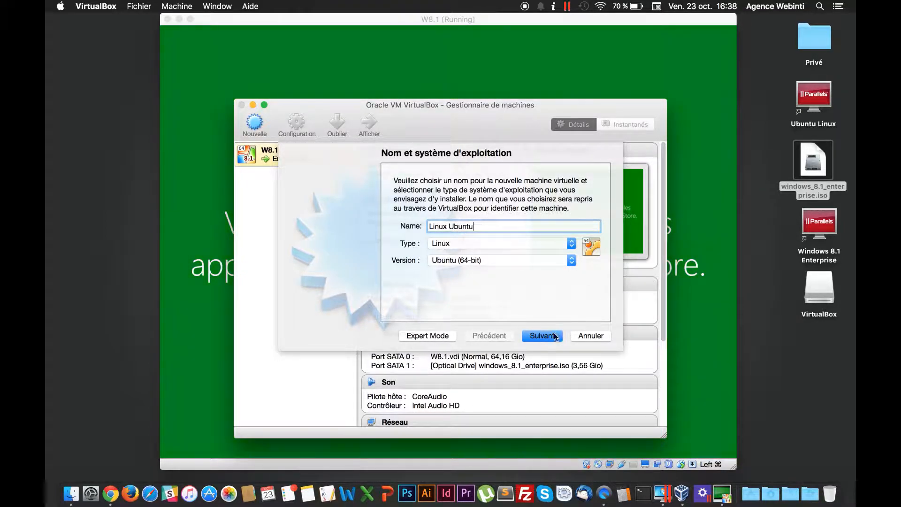
click(554, 337)
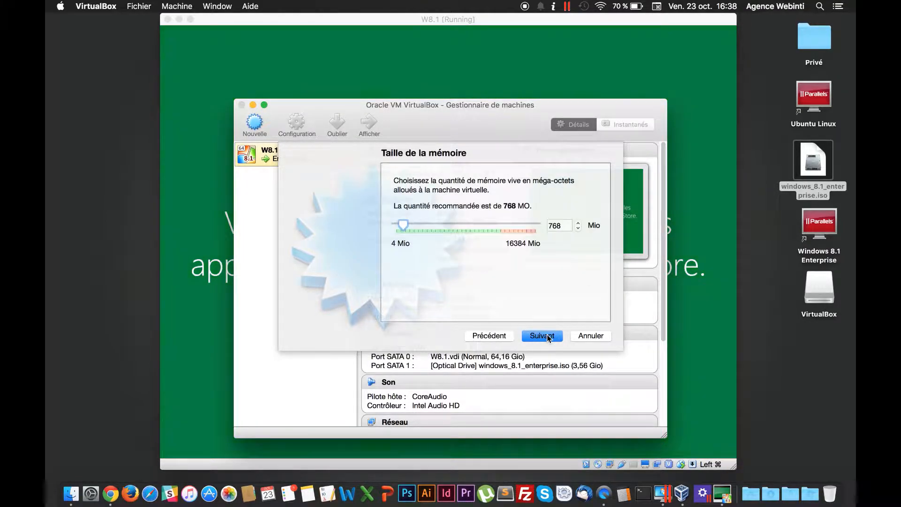
click(469, 227)
click(536, 336)
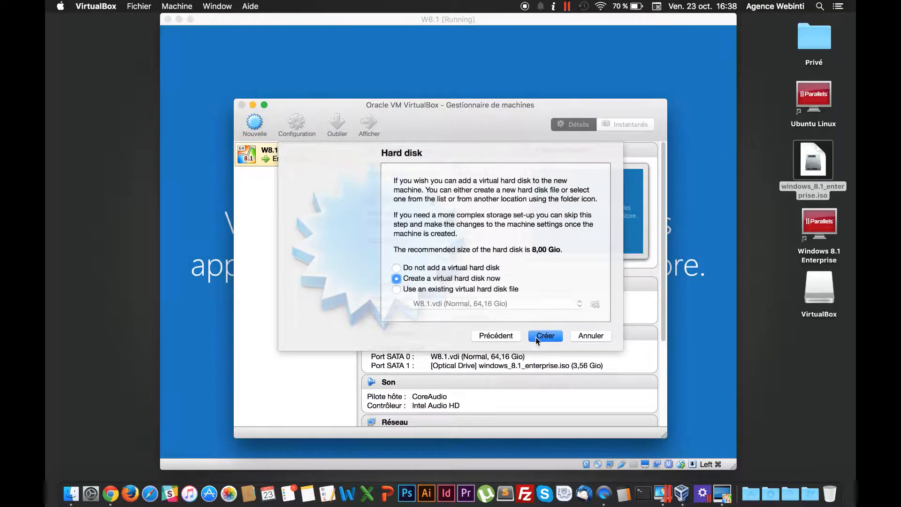
- Create a new VDI virtual hard disk of about 241.71 GiB for the Linux Ubuntu machine
click(549, 336)
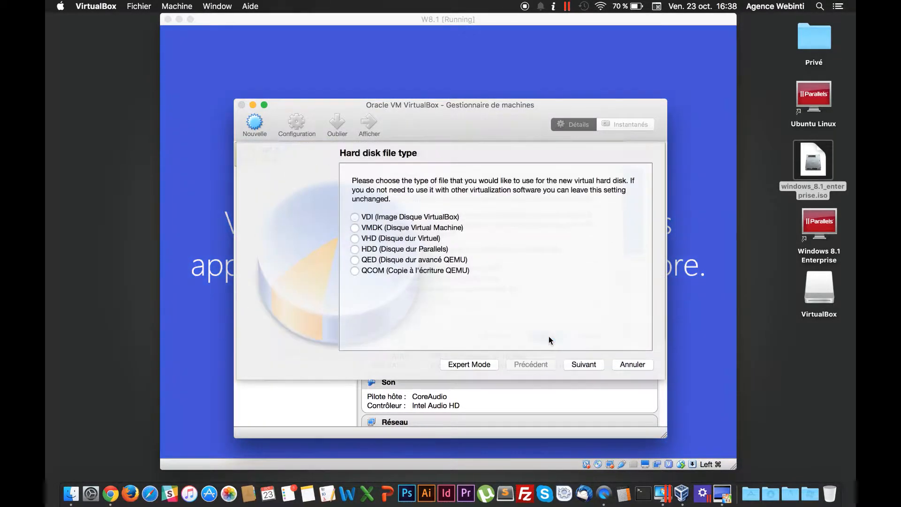
click(579, 362)
click(579, 362)
click(545, 254)
click(578, 365)
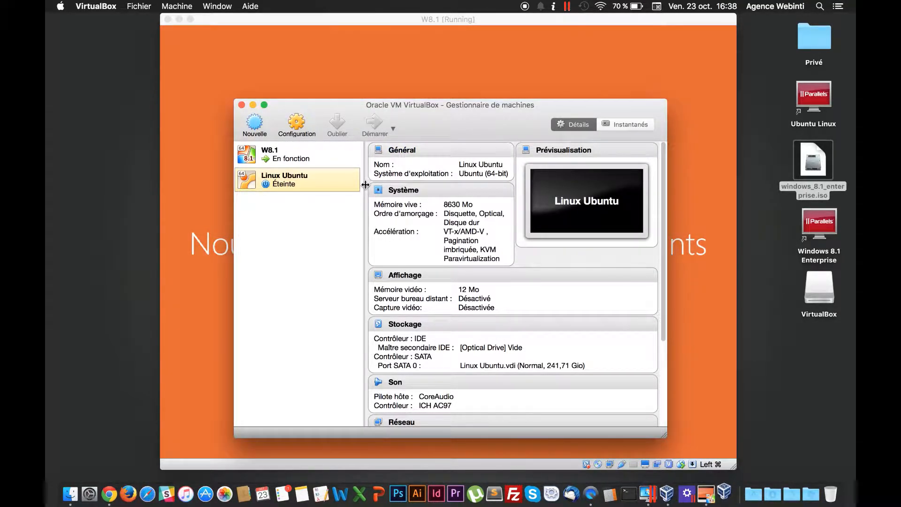
- Start the Linux Ubuntu machine and browse to the LIBRE drive for its start-up disk image
click(374, 123)
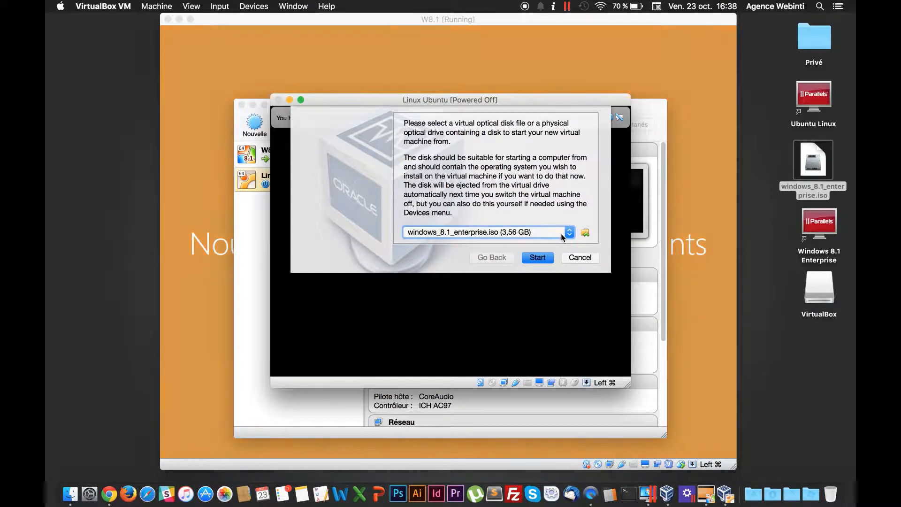
click(584, 233)
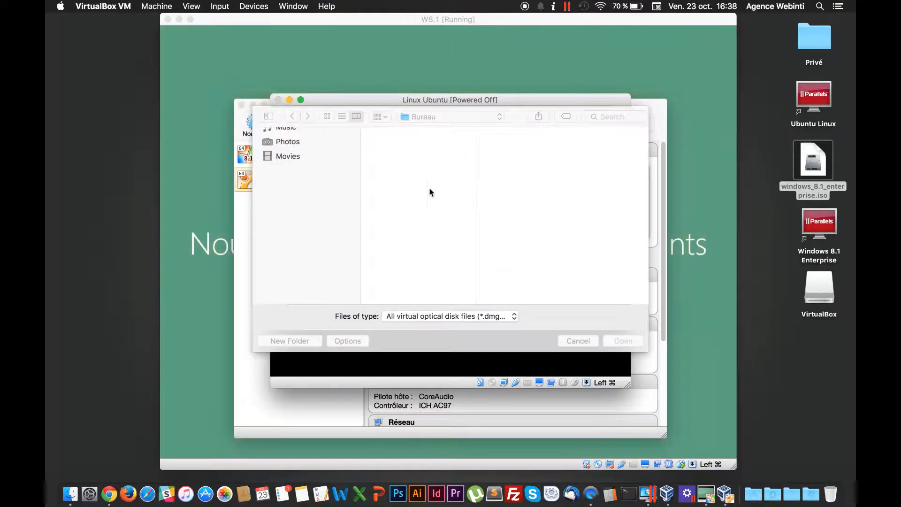
scroll(311, 195, down, 5)
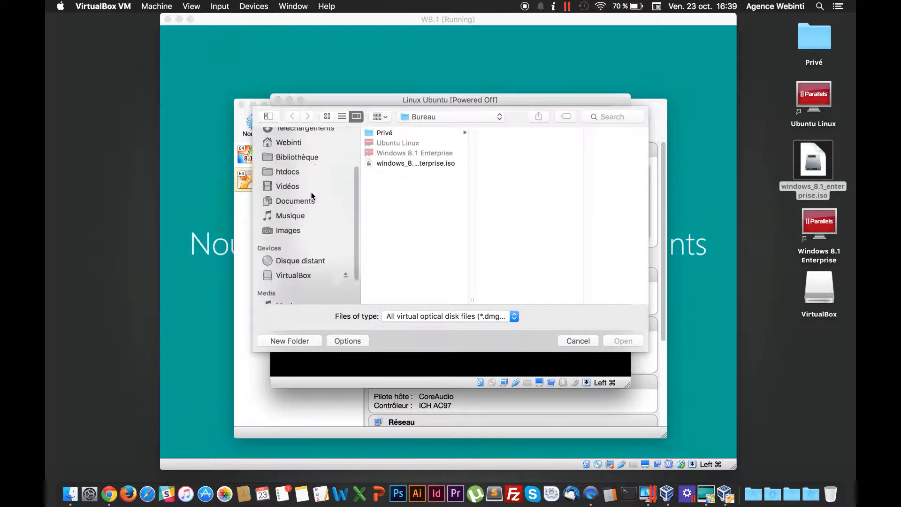
scroll(310, 202, up, 5)
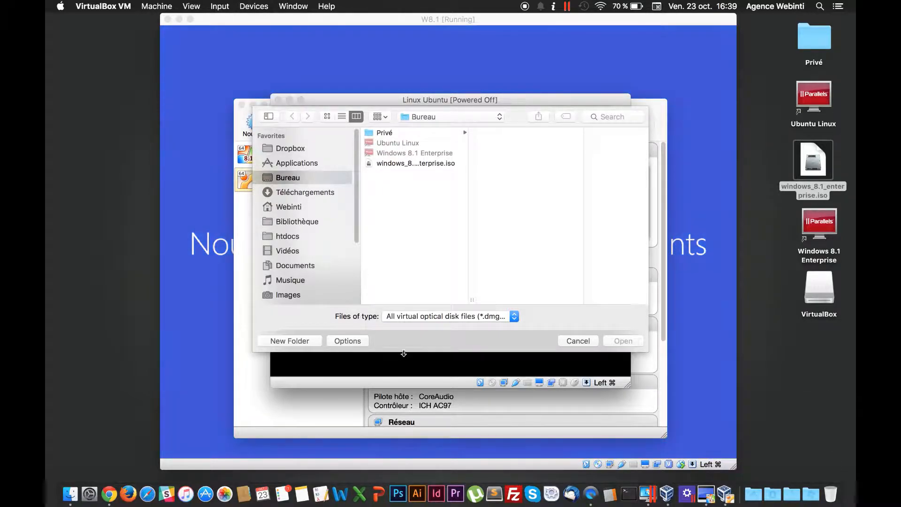
drag(356, 217, 357, 277)
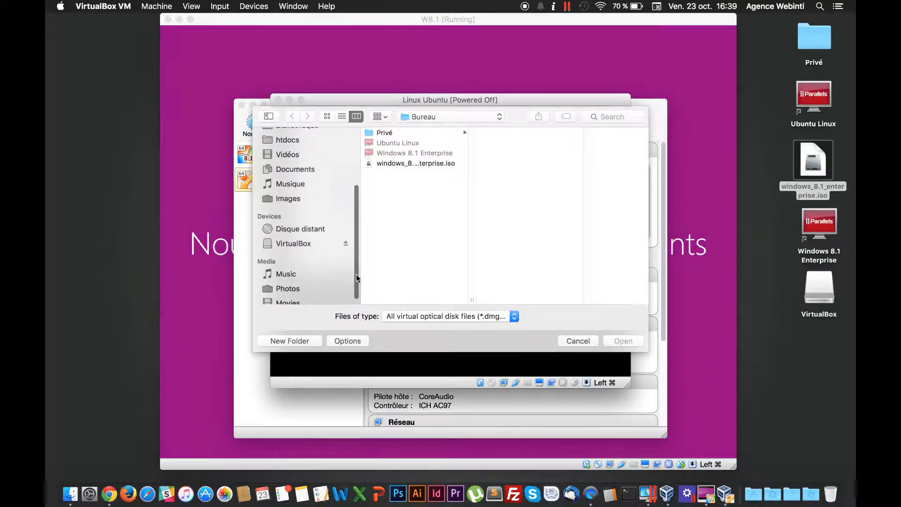
scroll(353, 270, down, 2)
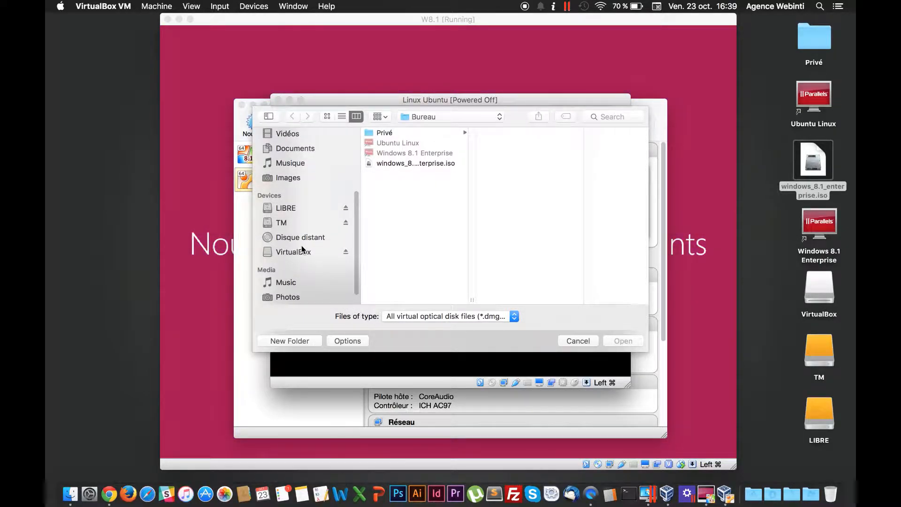
click(286, 208)
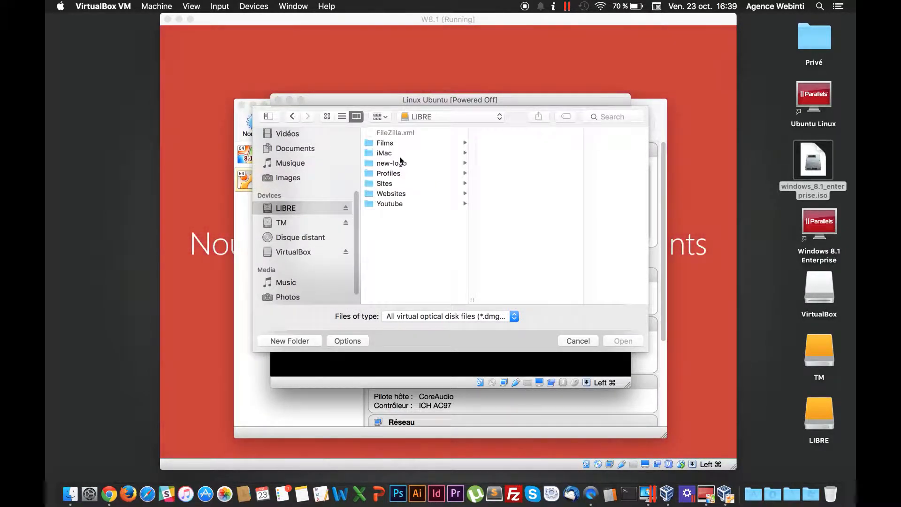
- Choose ubuntu-14.04.1-desktop-amd64.iso from iMac > Documents > Parallels 10 > Ubuntu as the optical disk and boot the machine from it
click(402, 155)
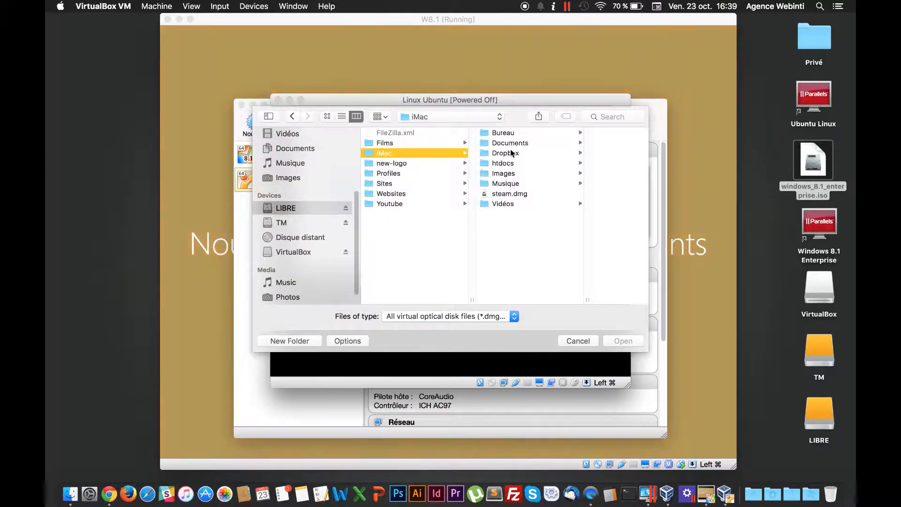
click(511, 143)
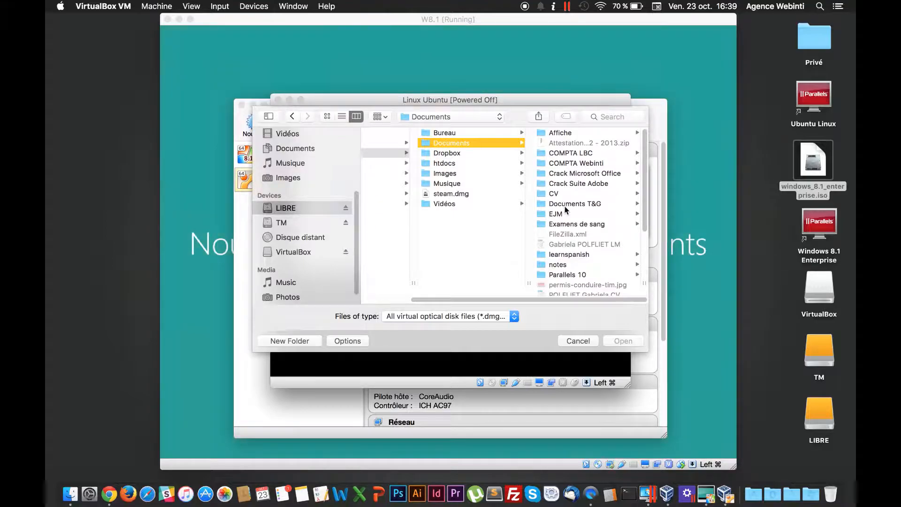
click(572, 271)
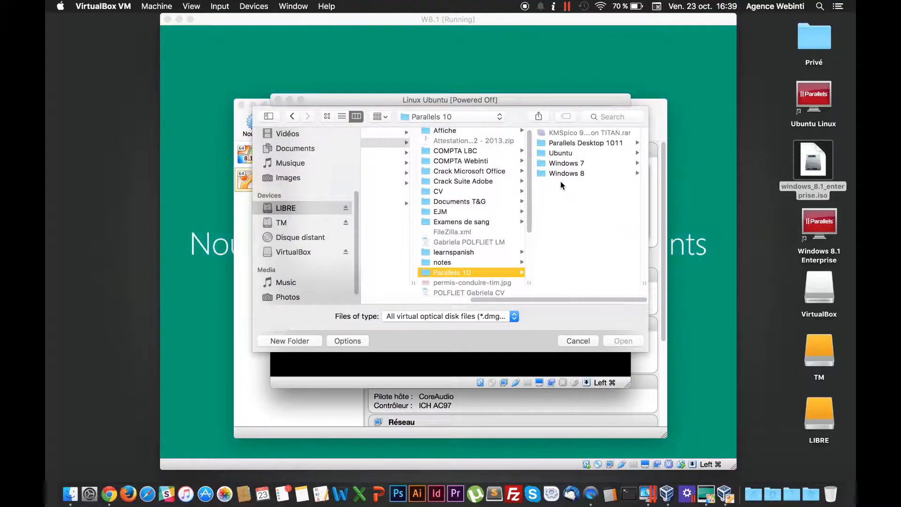
click(562, 153)
click(575, 133)
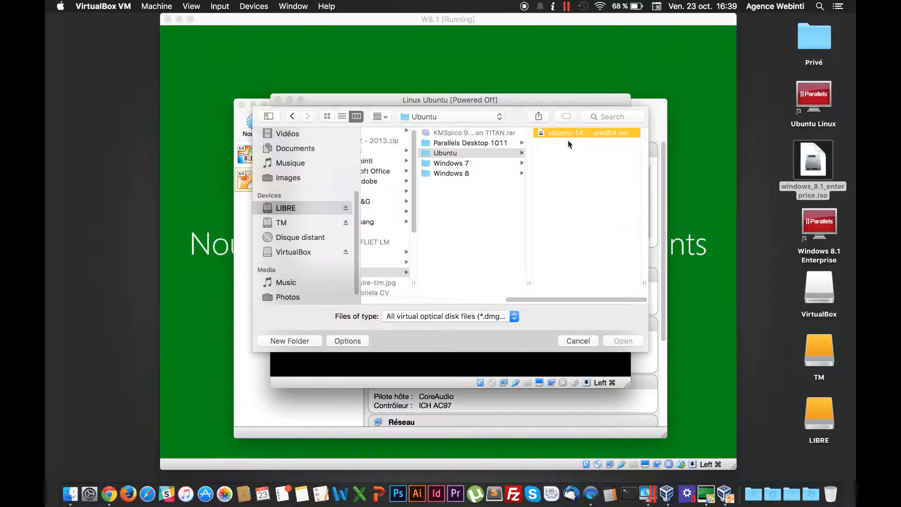
click(624, 342)
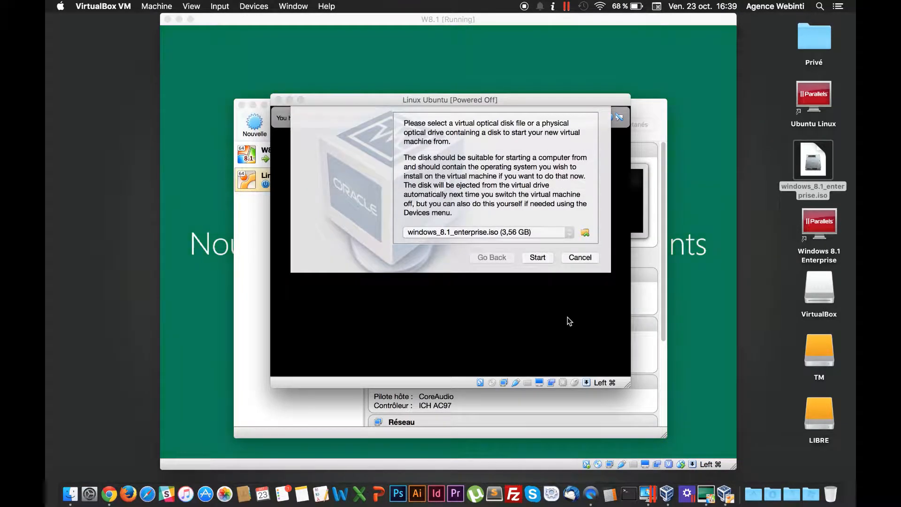
click(536, 258)
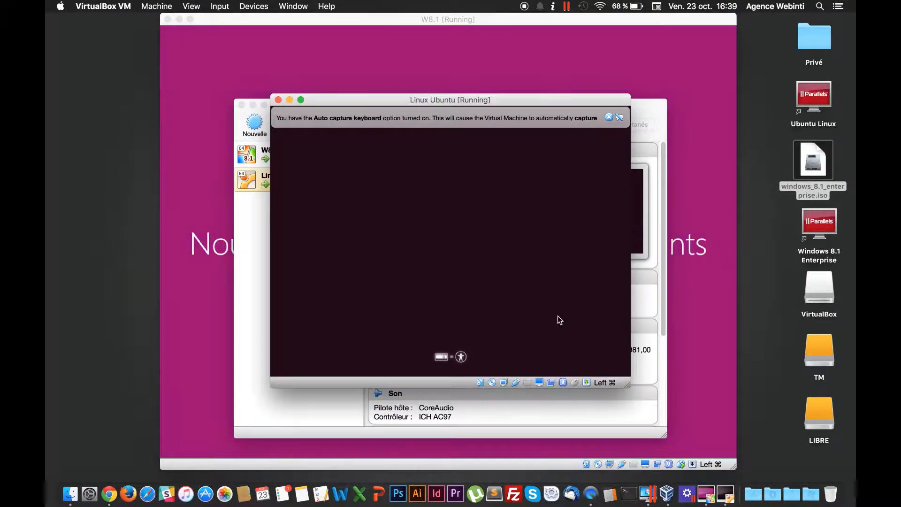
- Move the Linux Ubuntu window over the W8.1 window, dismiss its keyboard and mouse notices, and bring it to the front
drag(628, 387, 655, 425)
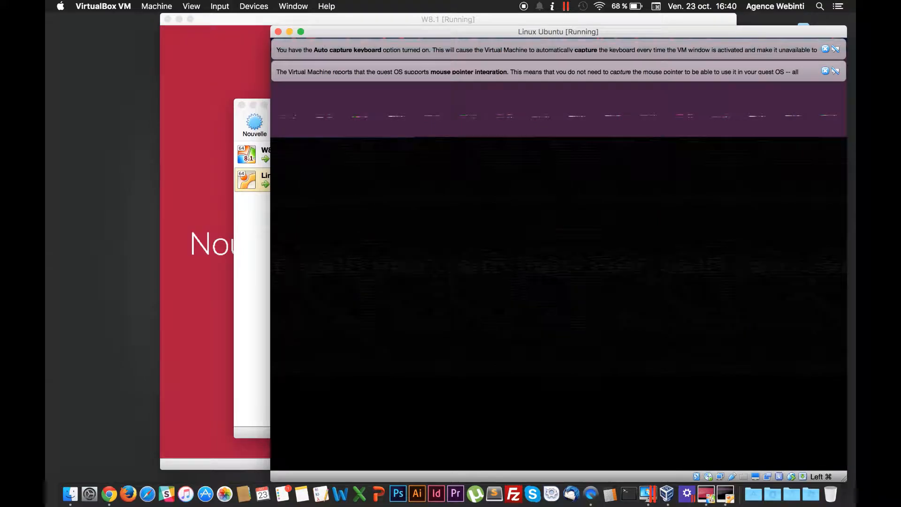
drag(489, 29, 379, 18)
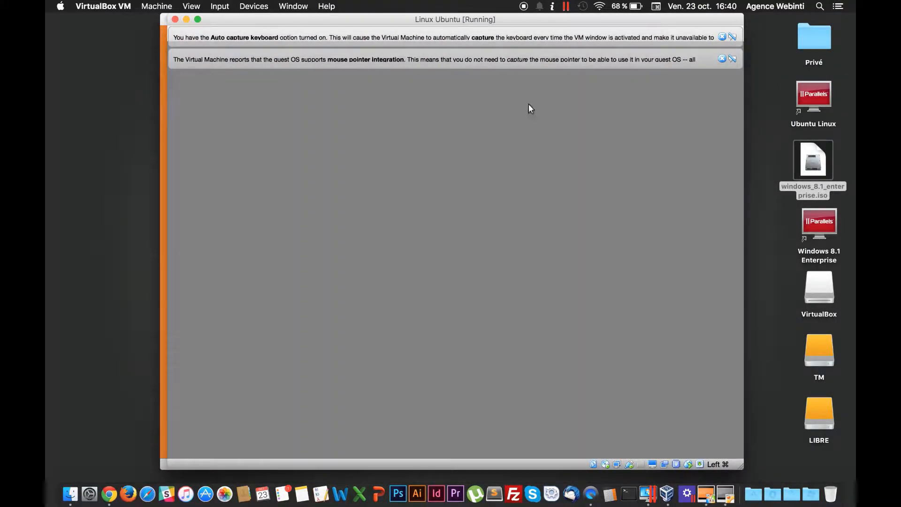
click(722, 59)
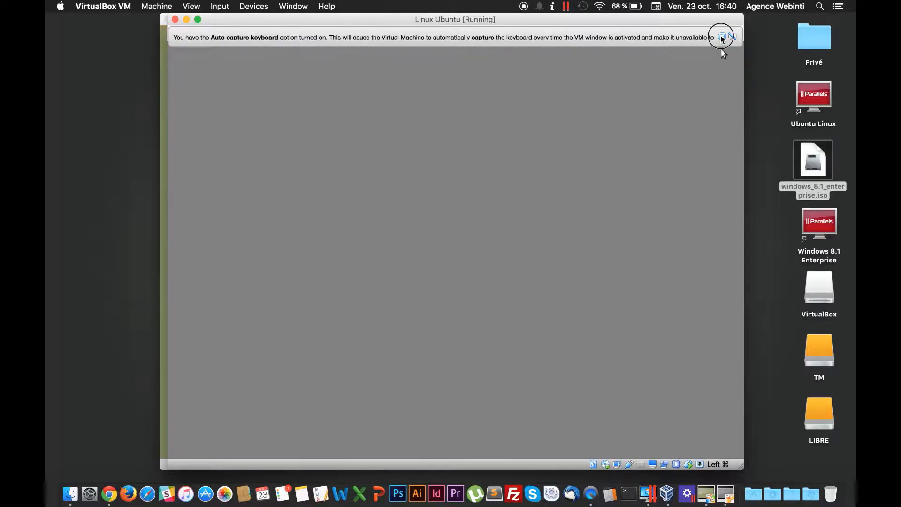
click(723, 37)
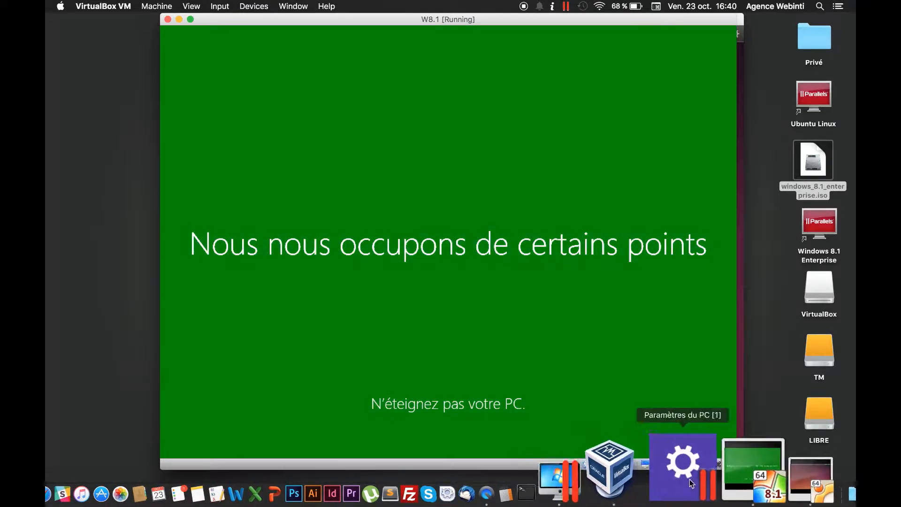
click(722, 469)
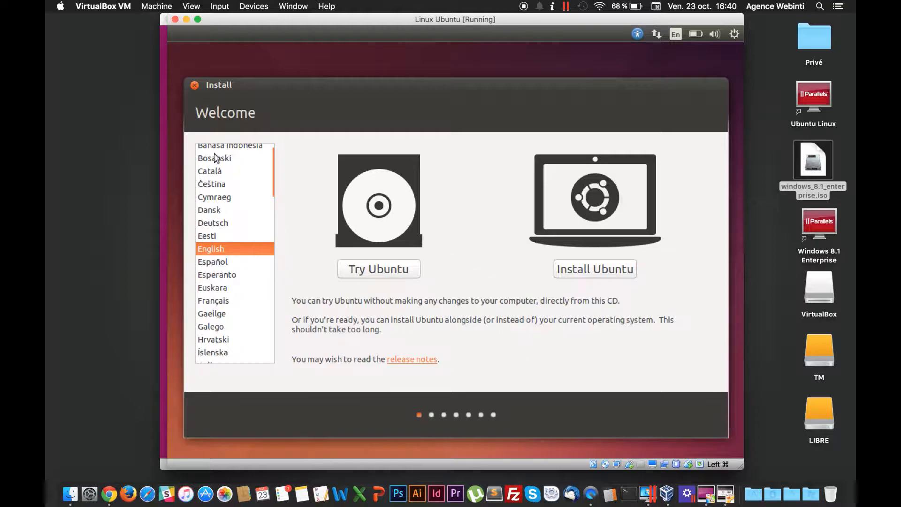
- Close the Linux Ubuntu machine by powering it off
click(175, 20)
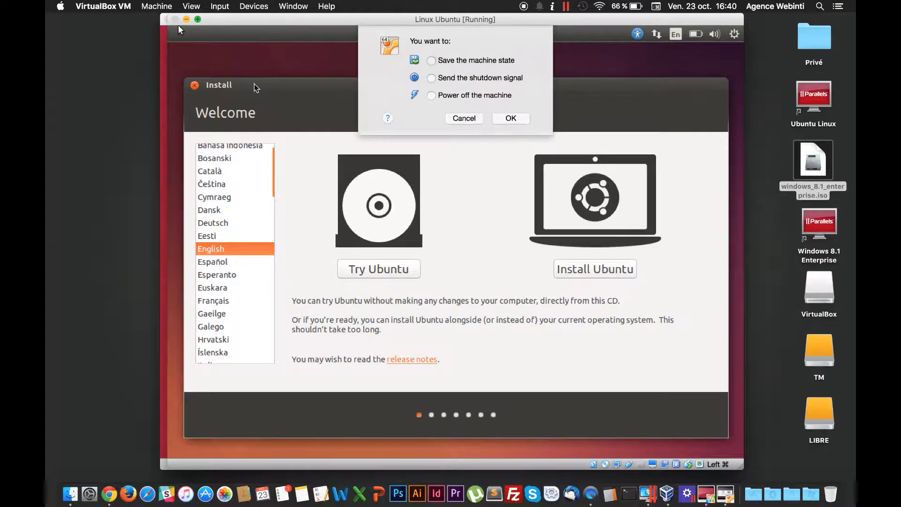
click(466, 96)
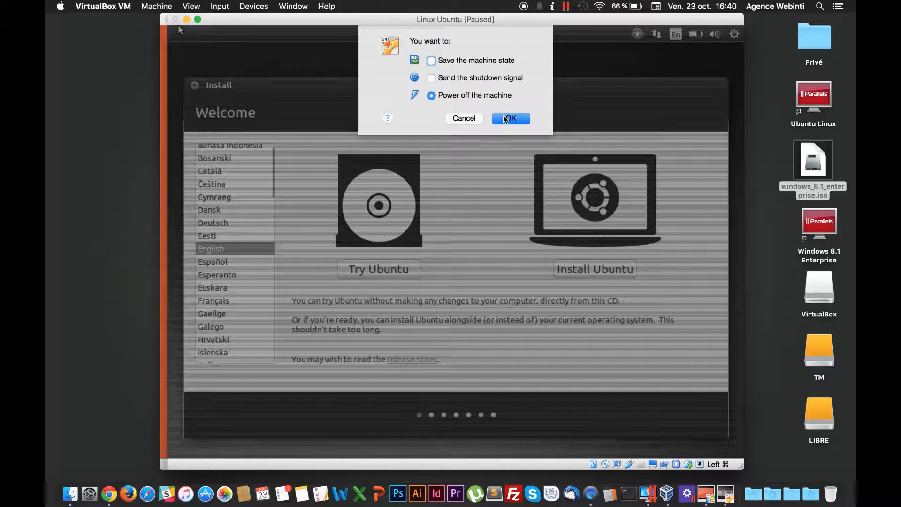
click(511, 118)
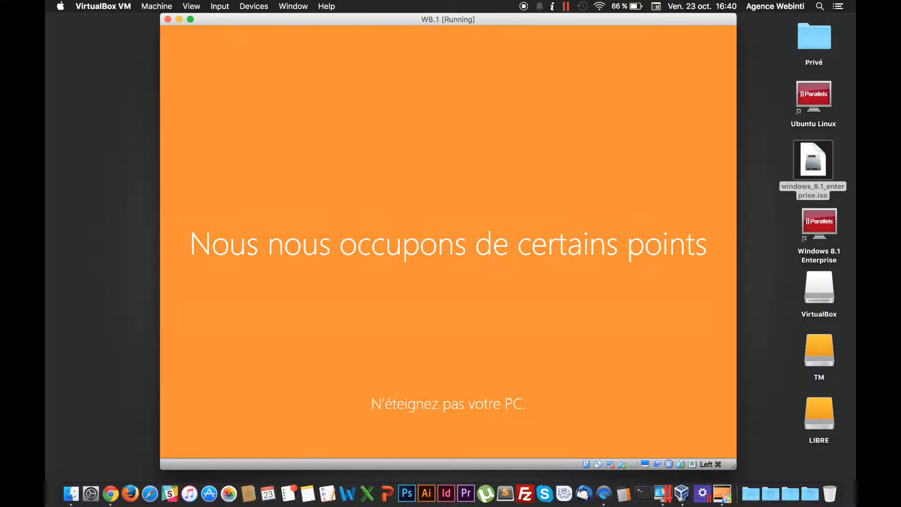
- Delete the Linux Ubuntu machine from the VirtualBox manager together with all its files
click(671, 494)
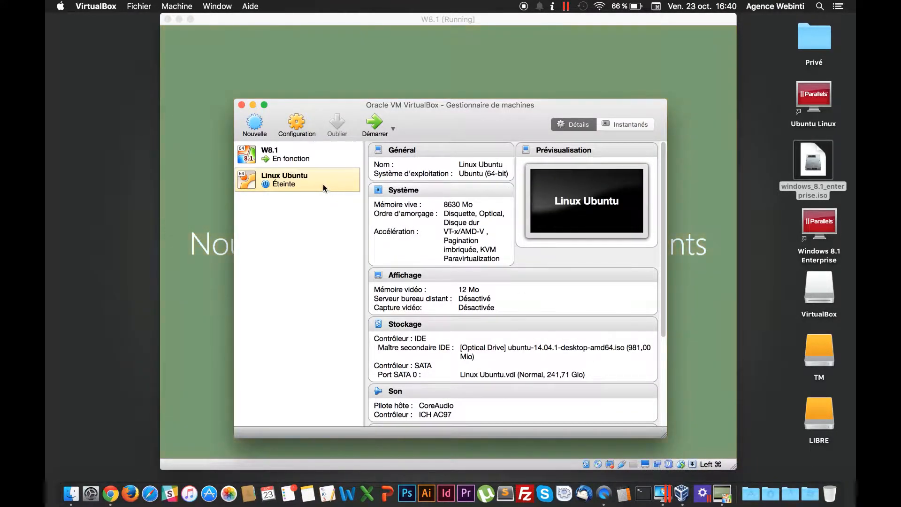
click(394, 130)
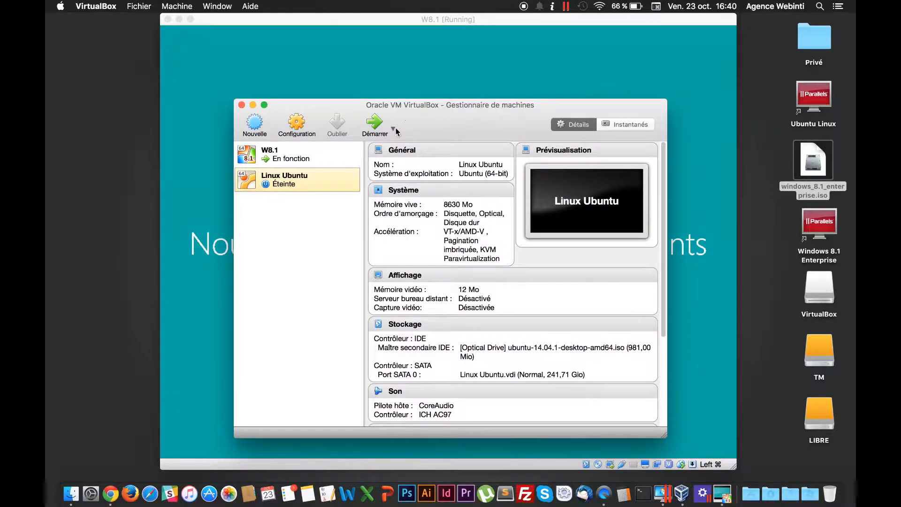
right_click(331, 177)
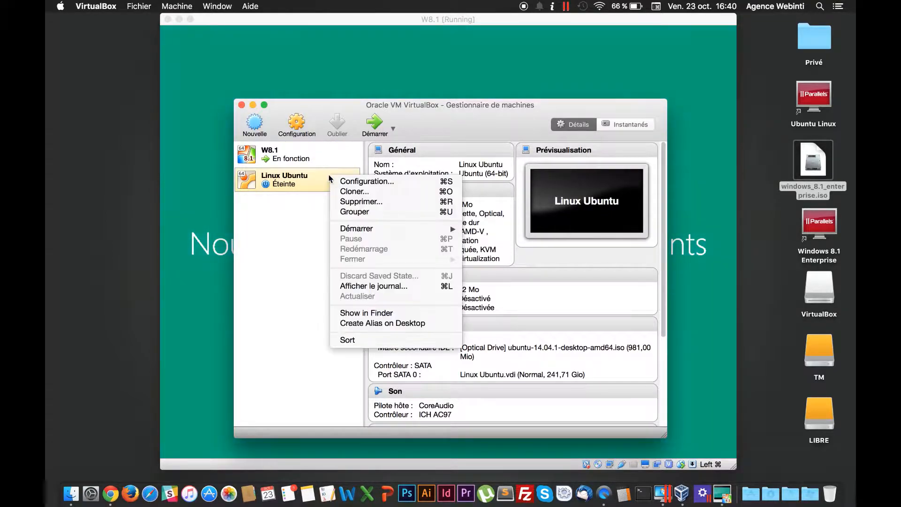
click(358, 202)
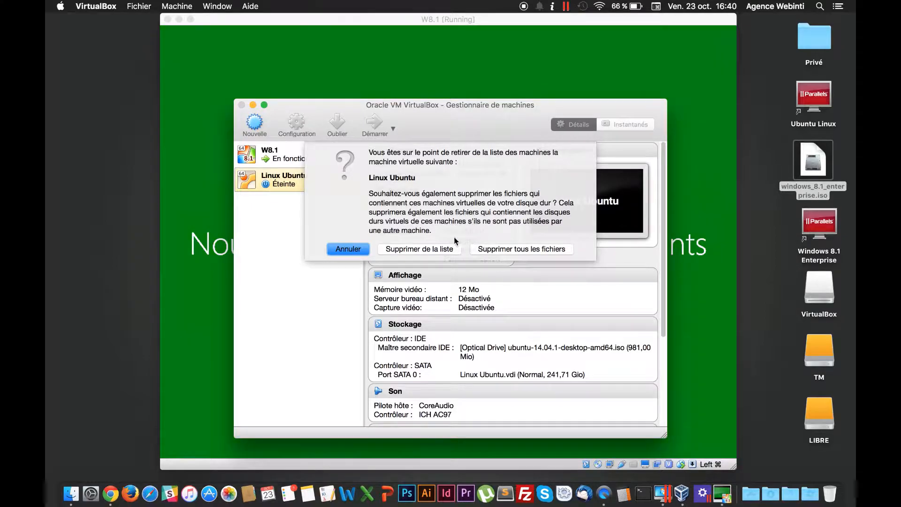
click(517, 249)
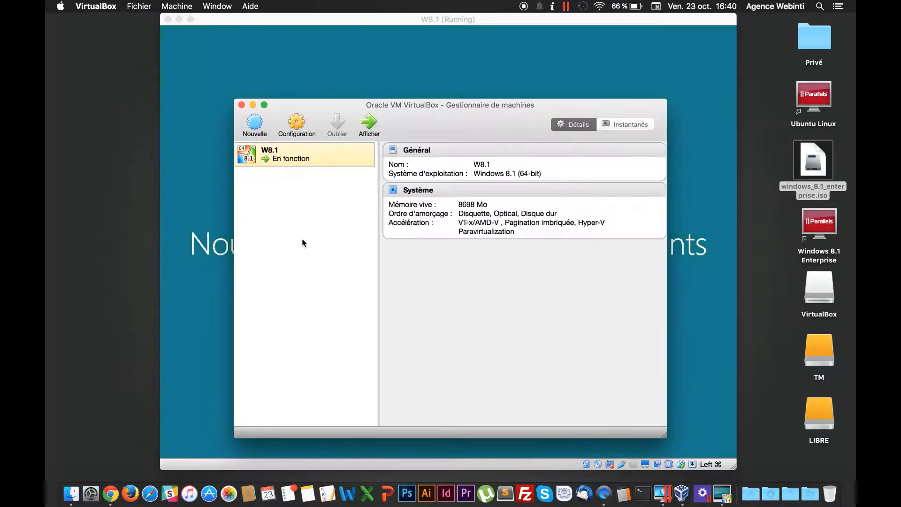
- Minimise the VirtualBox manager and move the W8.1 machine window to the far side of the desktop, away from the desktop icons
key(super+m)
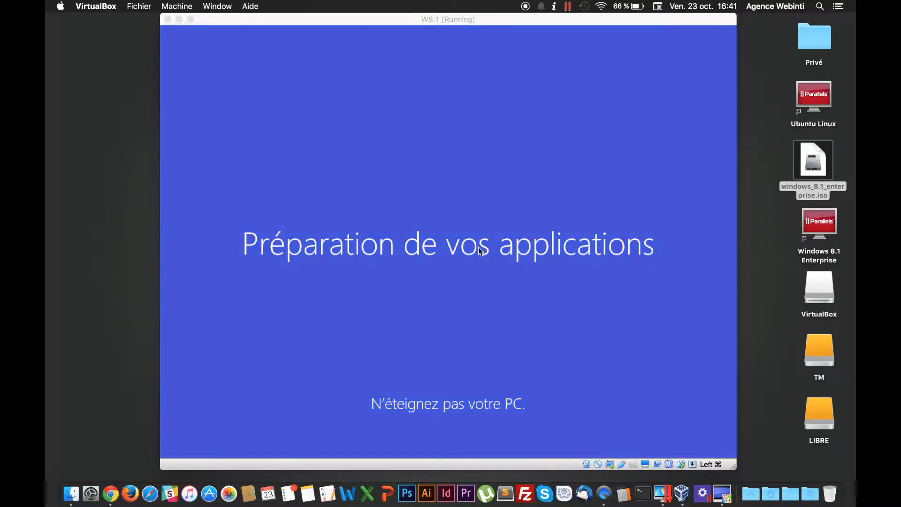
click(824, 207)
drag(319, 19, 265, 19)
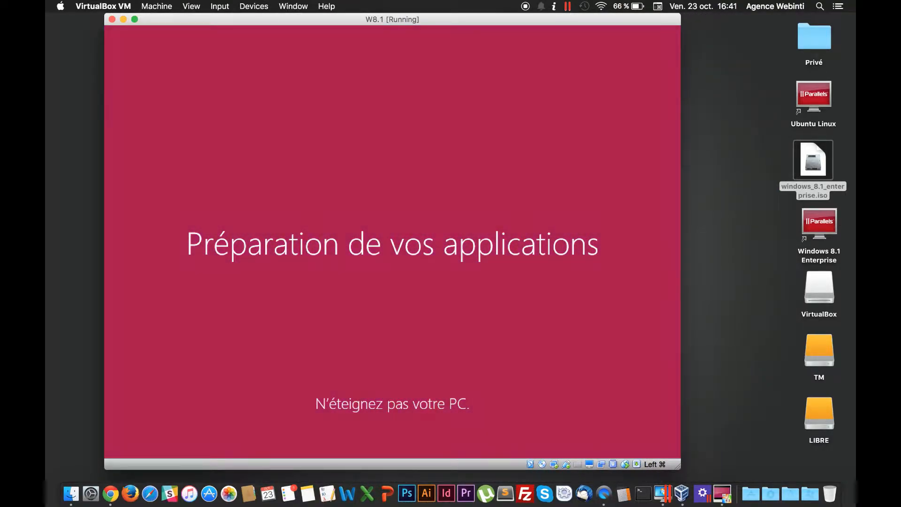
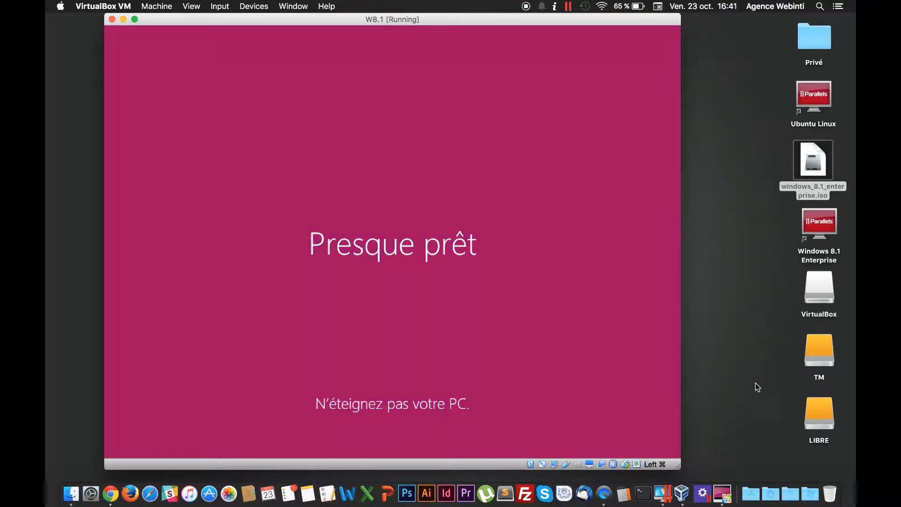
drag(360, 22, 317, 20)
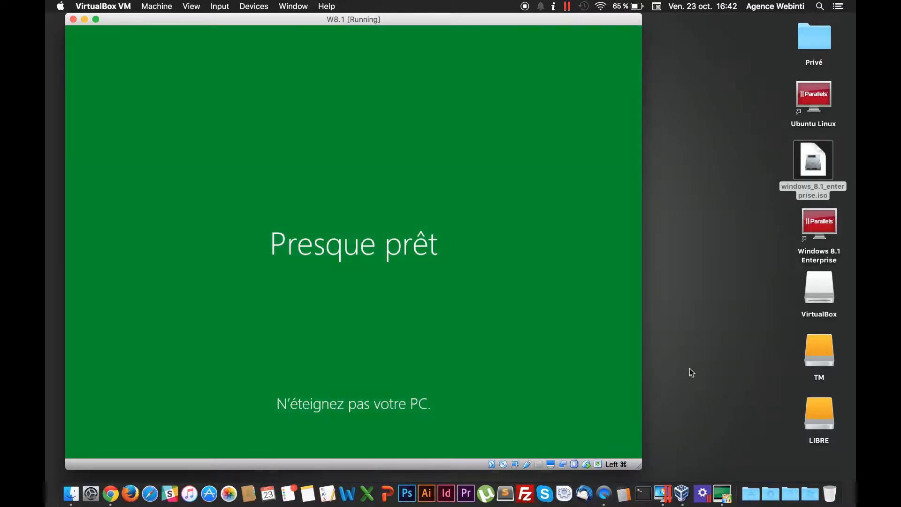
click(643, 493)
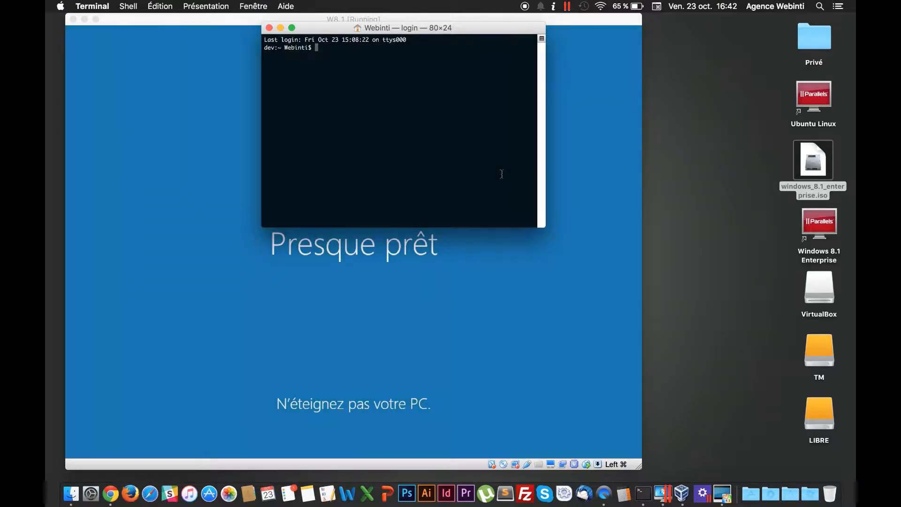
text(scp -r)
key(super+v)
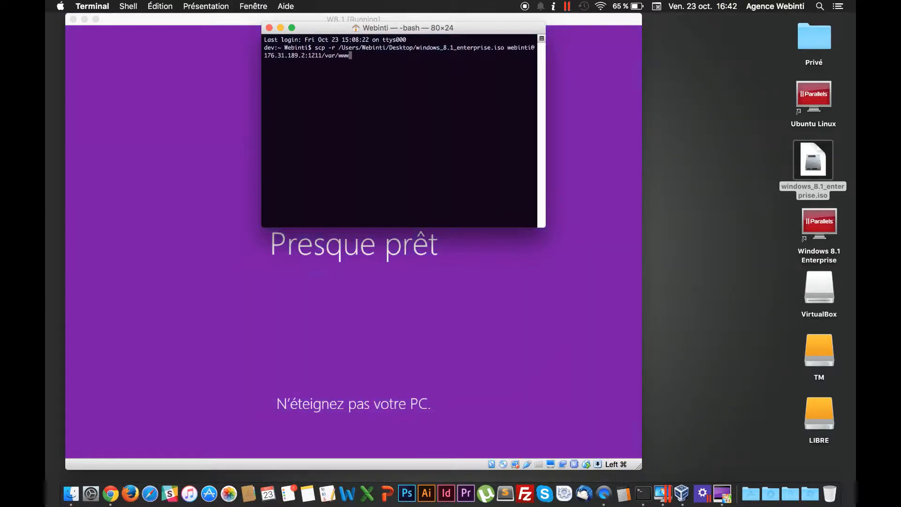
- Erase the entire unexecuted scp command from the prompt and minimise the Terminal window
key(BackSpace)
key(BackSpace)
key(BackSpace)
key(BackSpace)
key(BackSpace)
key(BackSpace)
key(BackSpace)
key(BackSpace)
key(BackSpace)
key(BackSpace)
key(BackSpace)
key(BackSpace)
key(BackSpace)
key(BackSpace)
key(BackSpace)
key(BackSpace)
key(BackSpace)
key(BackSpace)
key(BackSpace)
key(BackSpace)
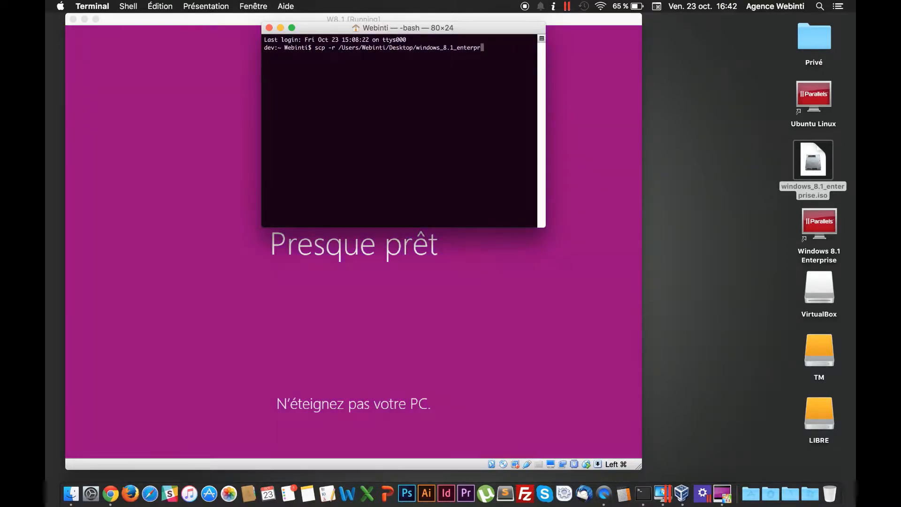
key(BackSpace)
key(BackSpace)
key(BackSpace)
key(BackSpace)
key(BackSpace)
key(BackSpace)
key(BackSpace)
key(BackSpace)
key(BackSpace)
key(BackSpace)
key(BackSpace)
key(BackSpace)
key(BackSpace)
key(BackSpace)
key(BackSpace)
key(BackSpace)
key(BackSpace)
key(BackSpace)
key(BackSpace)
key(BackSpace)
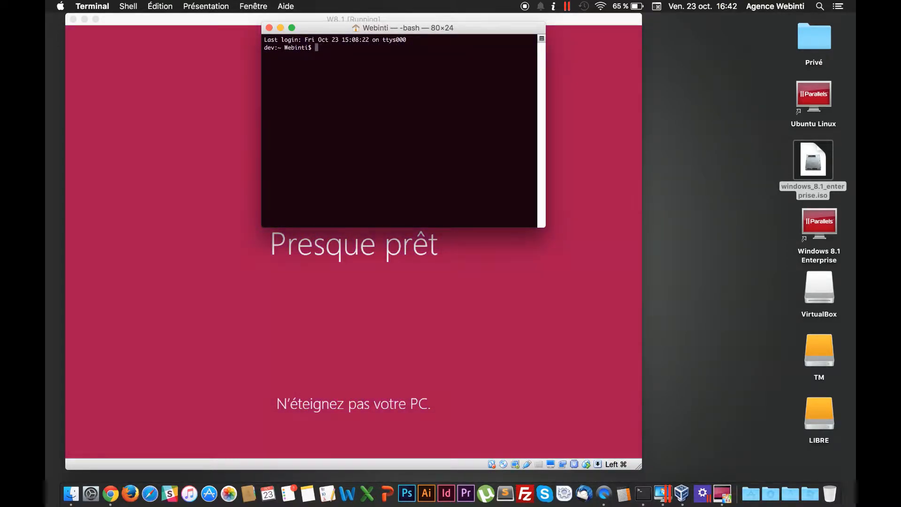
click(281, 27)
- Move the W8.1 machine window back to the middle of the desktop, beside the desktop icons
drag(313, 17, 409, 14)
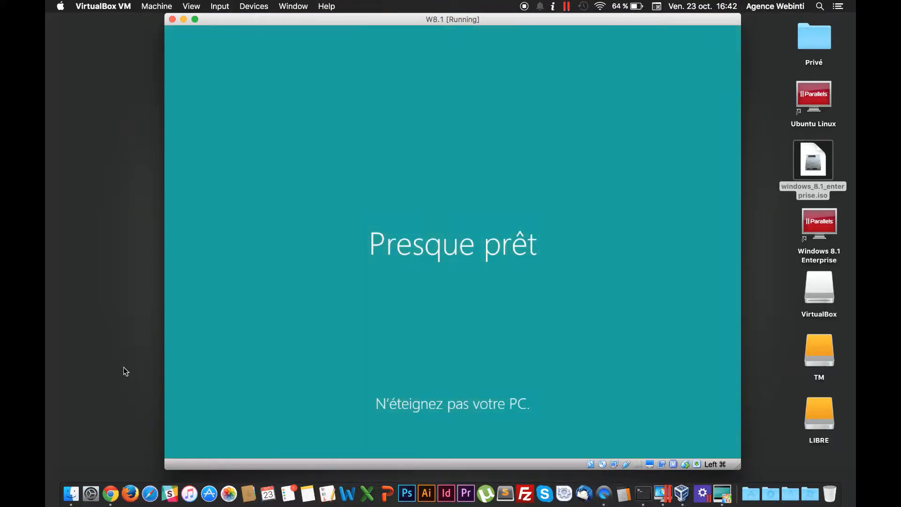
click(124, 369)
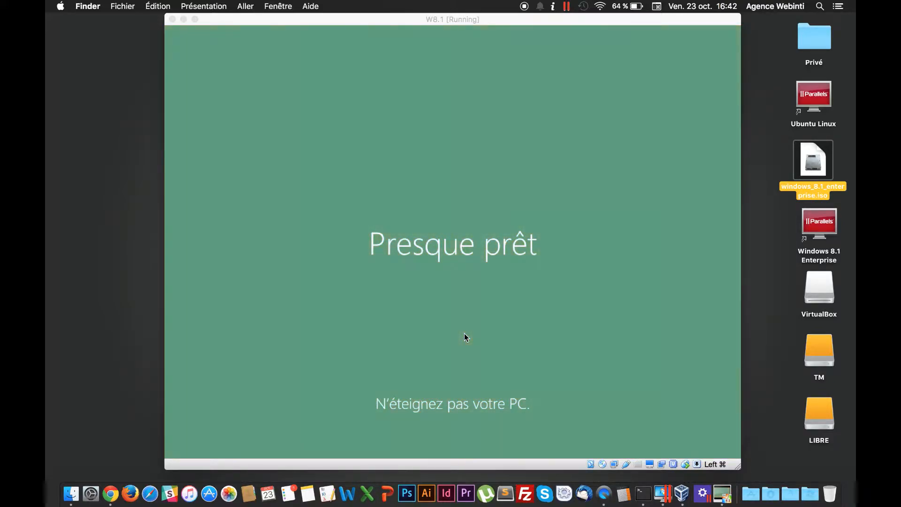
mouse_move(247, 21)
mouse_down()
mouse_move(302, 97)
mouse_move(246, 21)
mouse_up()
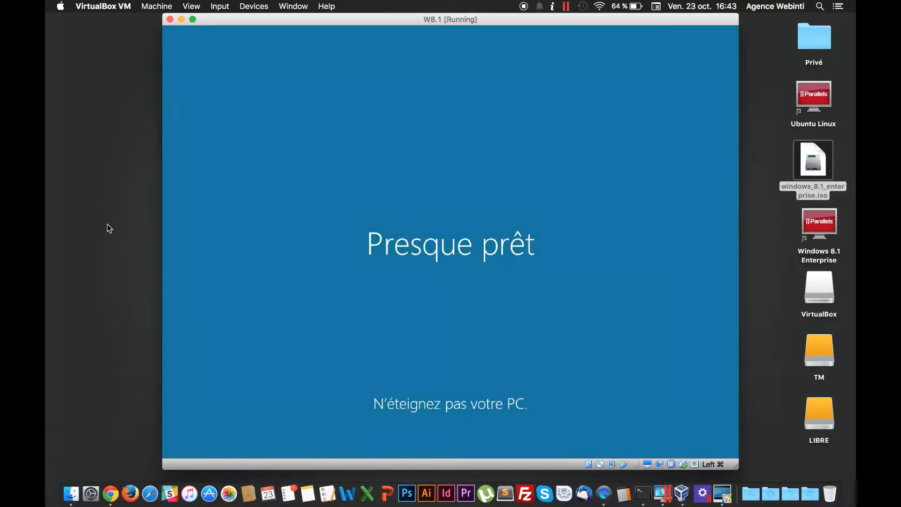
- View the Mac's system overview with its processor and memory specifications, and close it
click(82, 6)
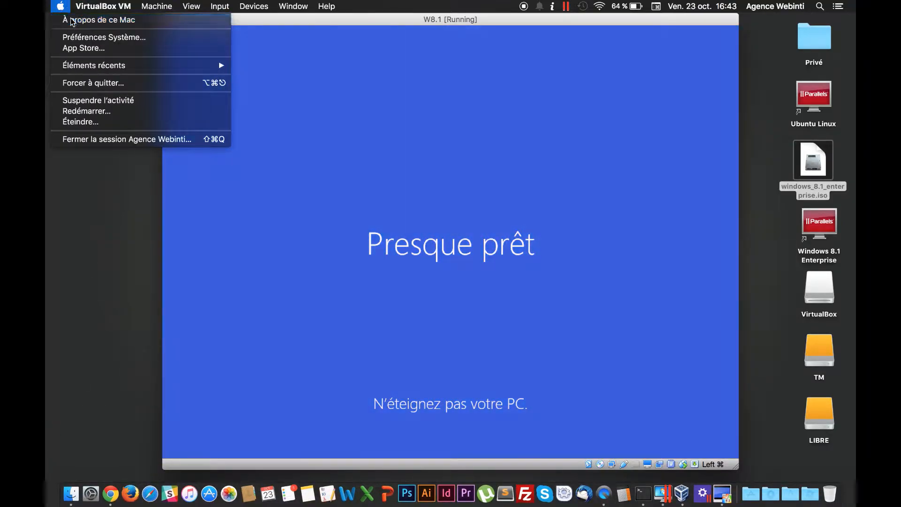
click(60, 7)
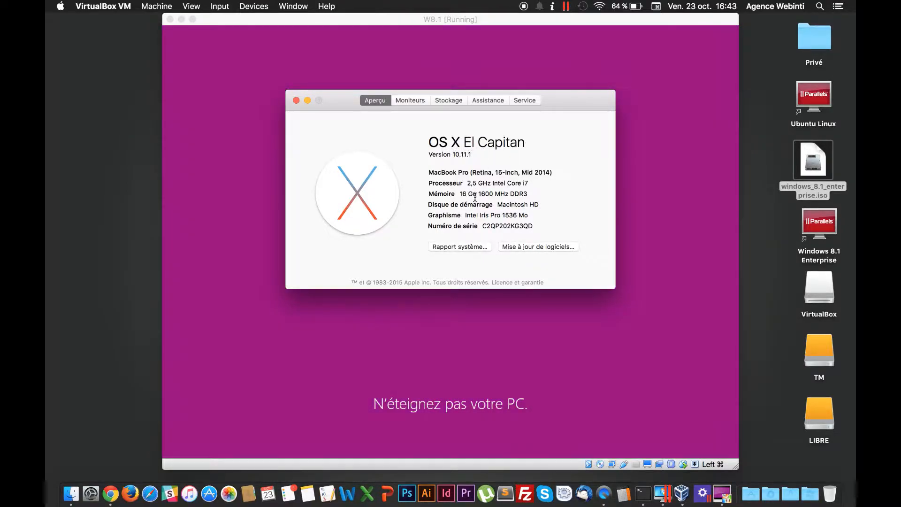
click(296, 100)
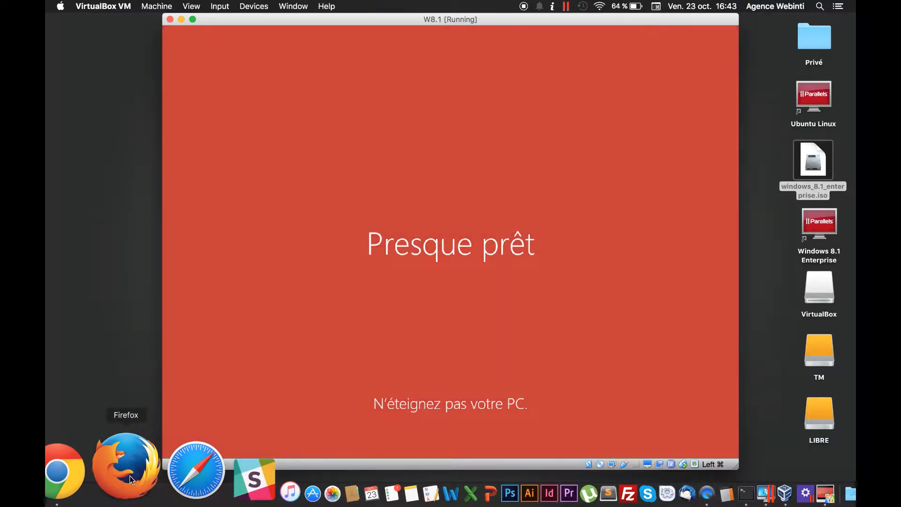
- Switch to Chrome and place it in Split View next to the W8.1 machine window
click(111, 472)
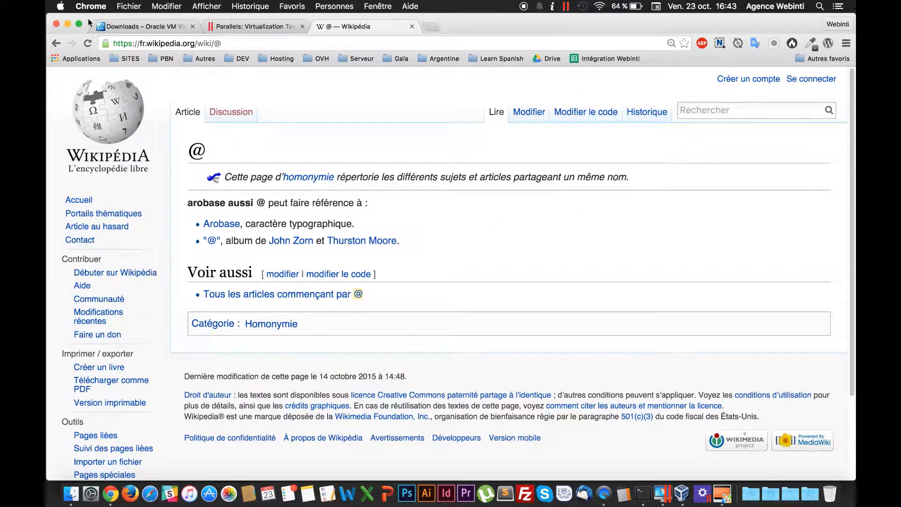
click(79, 23)
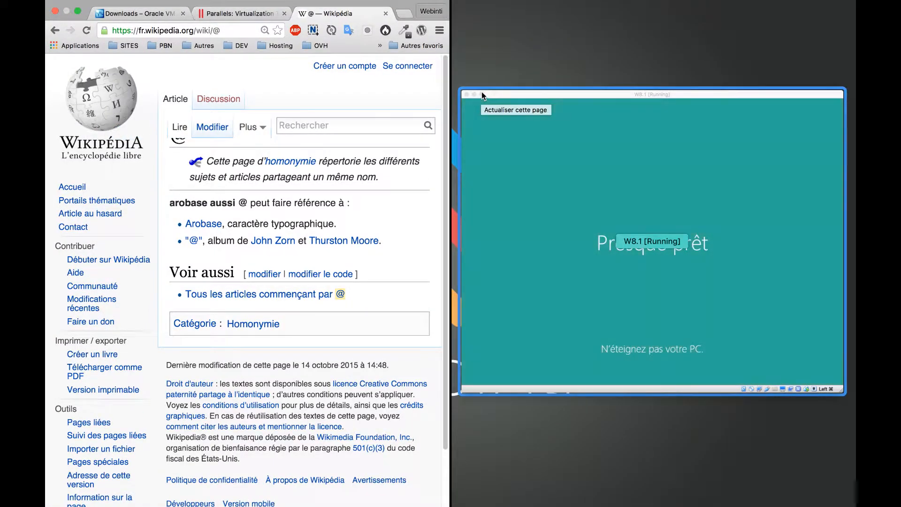
click(486, 91)
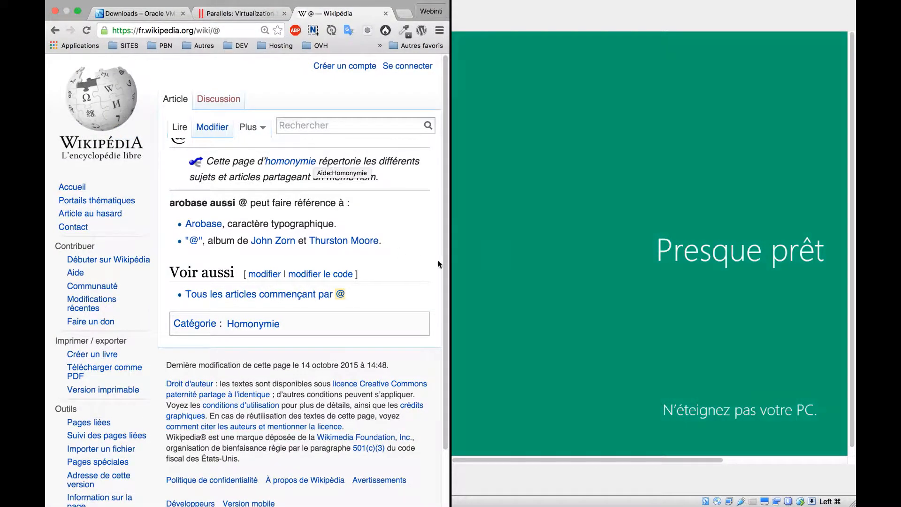
scroll(352, 223, down, 2)
scroll(352, 223, up, 2)
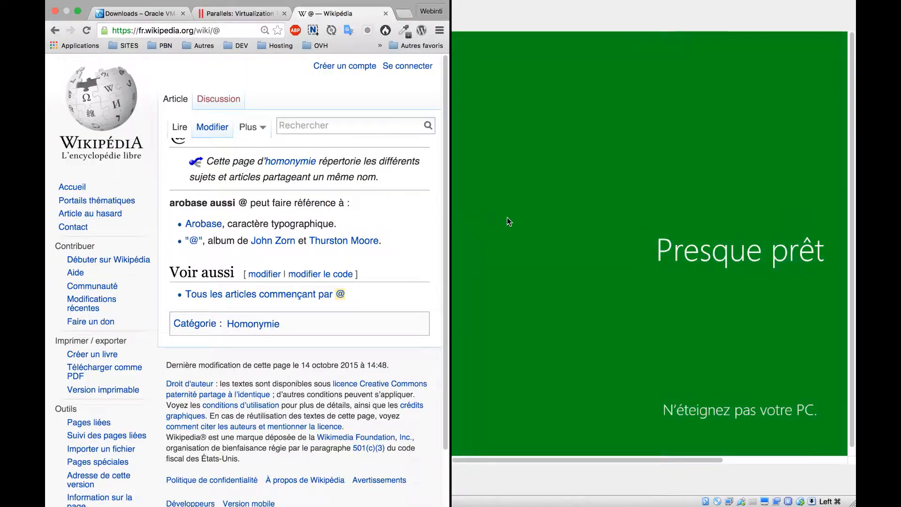
- Take Chrome out of Split View and return it to a normal desktop window
click(519, 9)
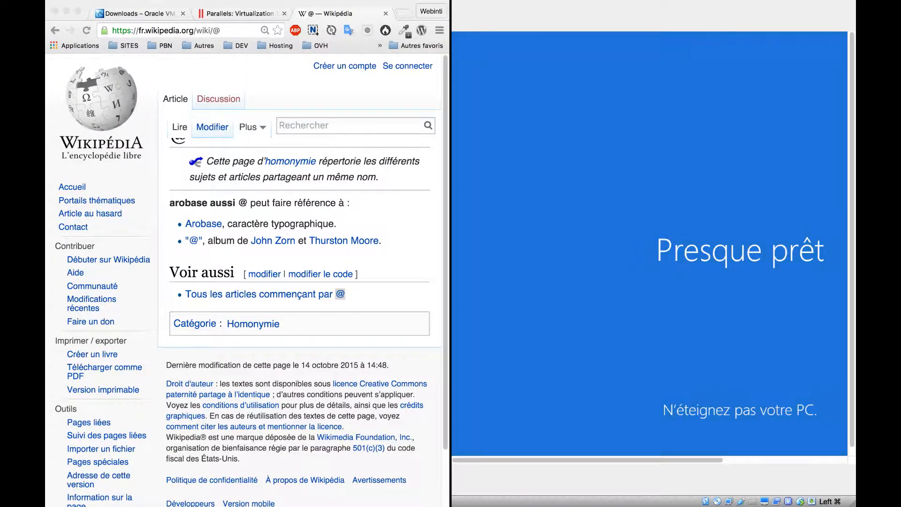
click(77, 12)
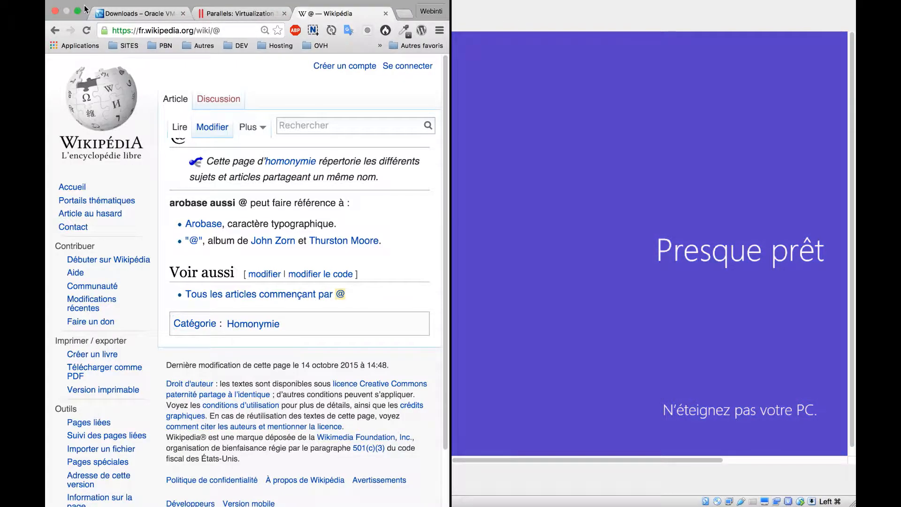
click(78, 11)
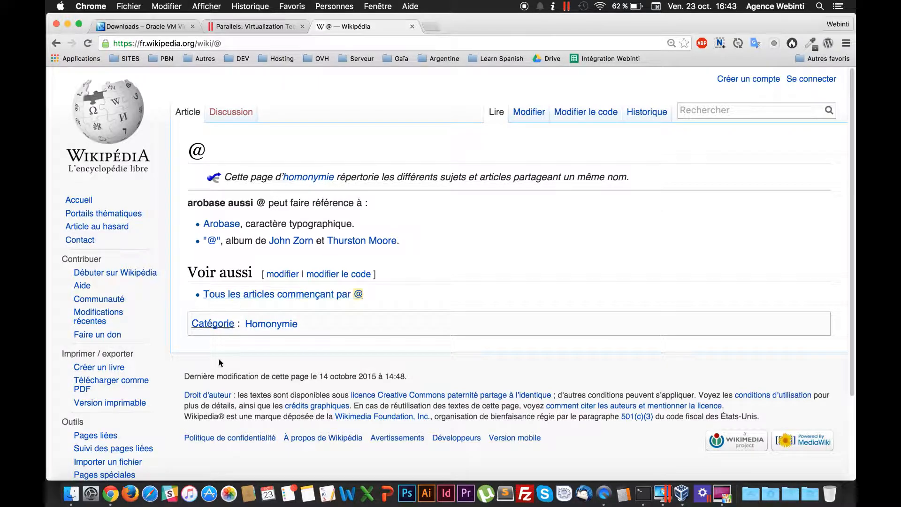
- Open the Agence Webinti reading-list page in Safari, set Safari in Split View with Chrome, and make Parallels Chrome's first tab
click(150, 493)
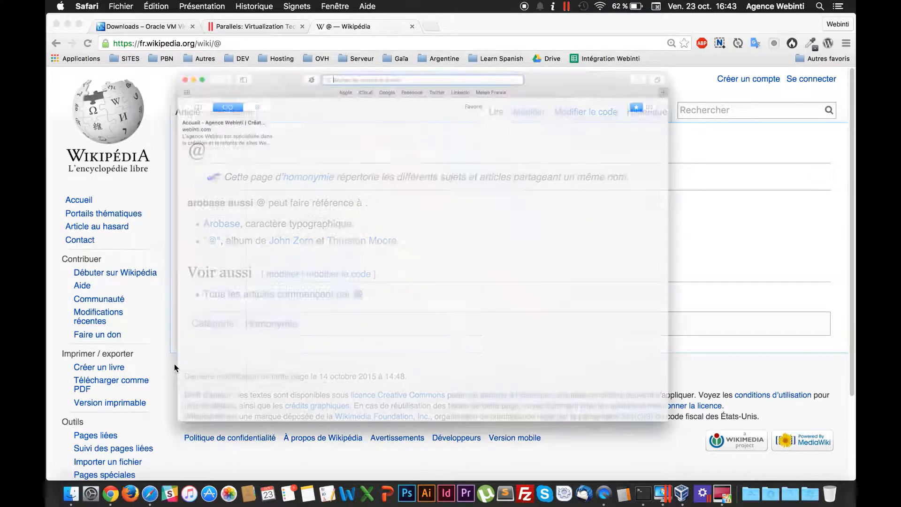
click(137, 101)
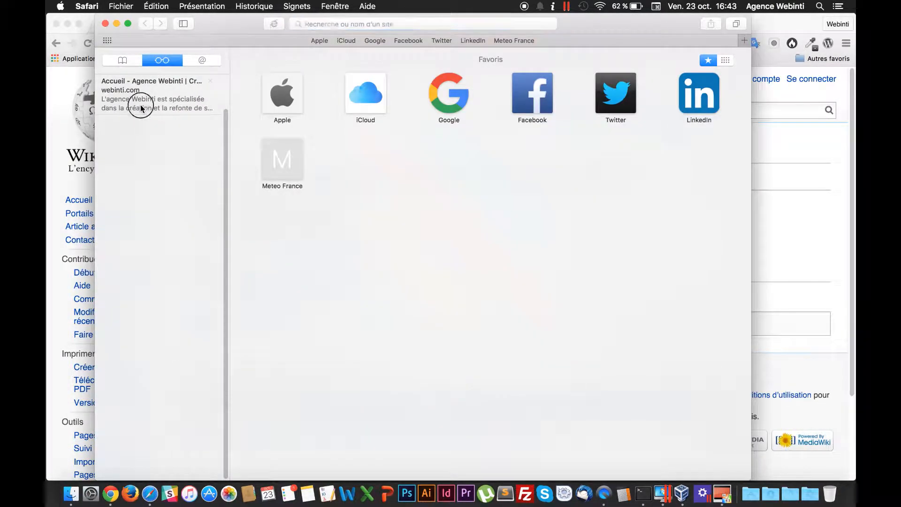
drag(126, 23, 111, 27)
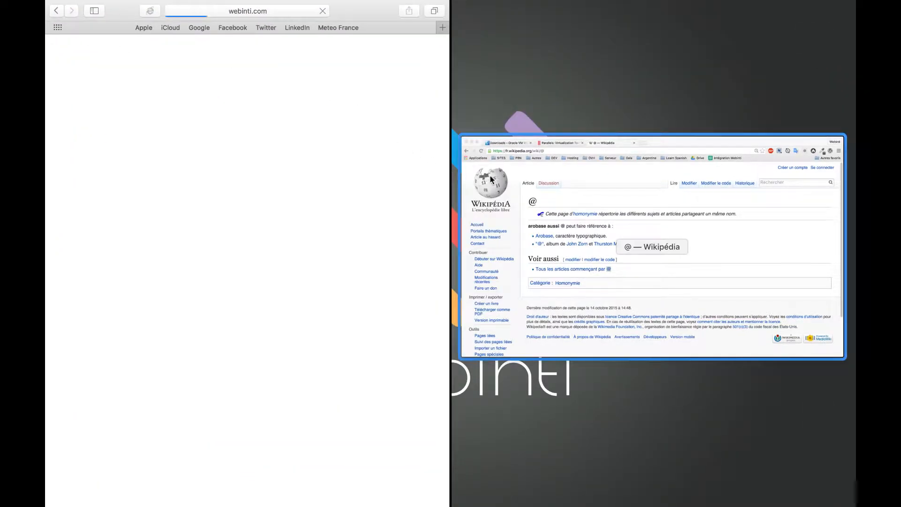
click(613, 237)
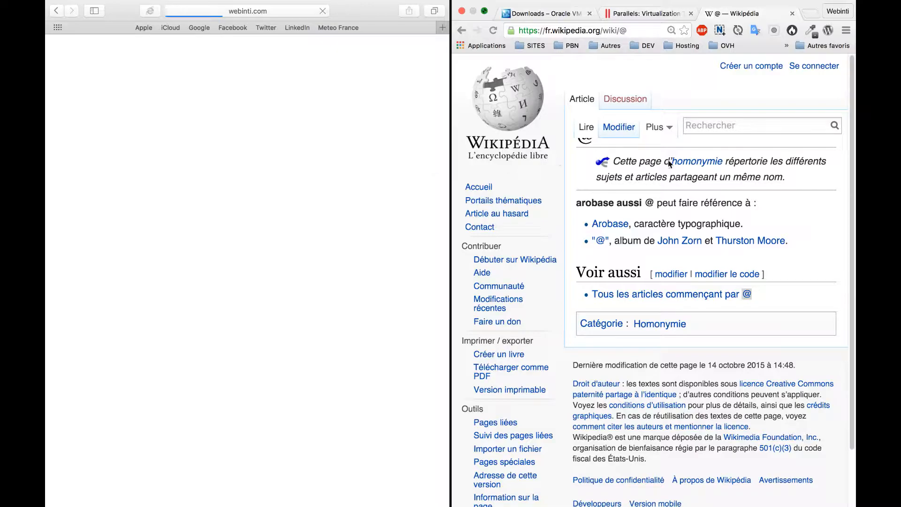
scroll(653, 172, down, 3)
drag(629, 16, 540, 13)
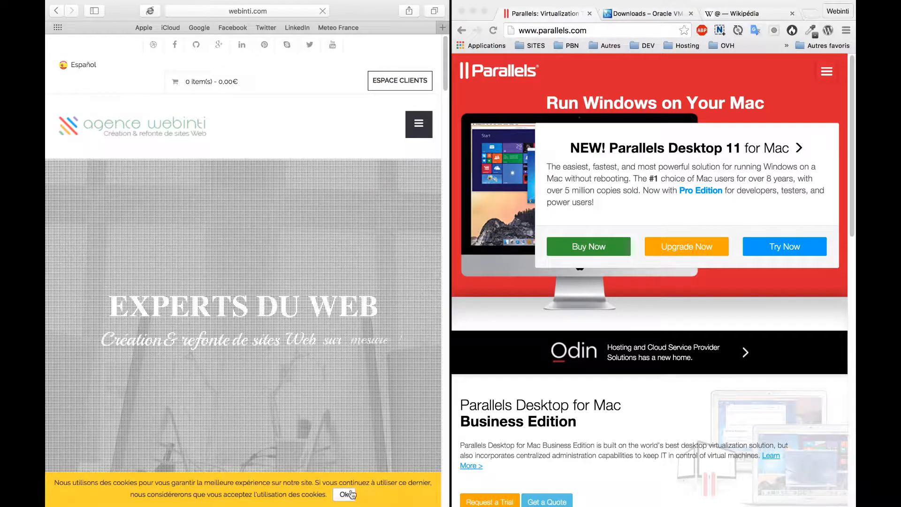
- Examine the Webinti home page in Safari down to its footer, advancing the carousel of latest projects
click(336, 221)
scroll(334, 214, down, 10)
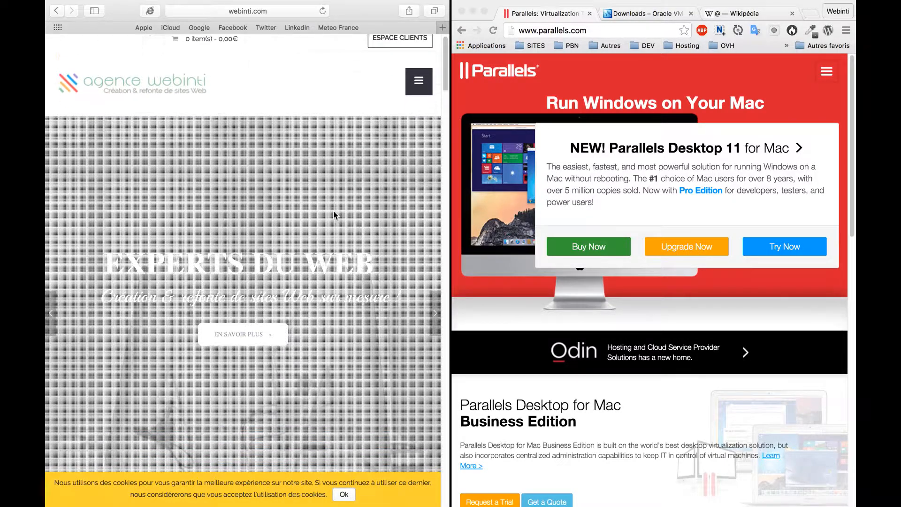
scroll(336, 215, down, 10)
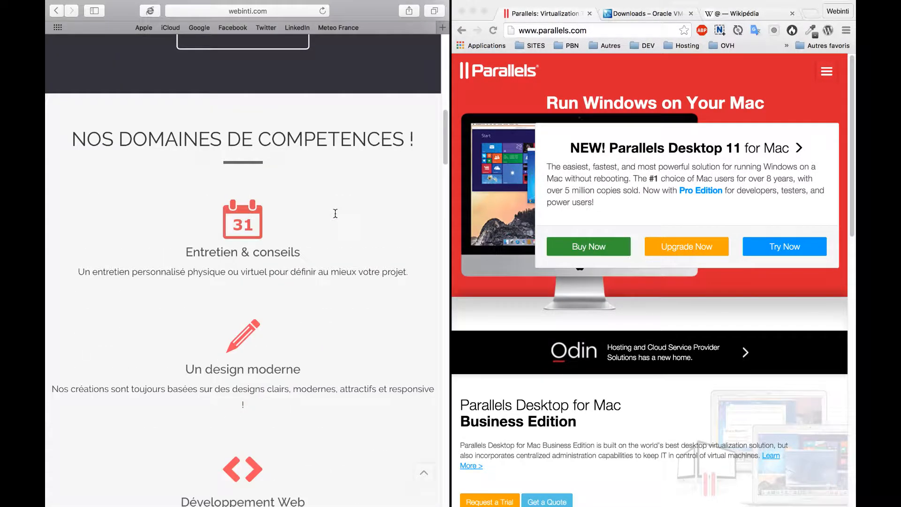
scroll(335, 215, down, 10)
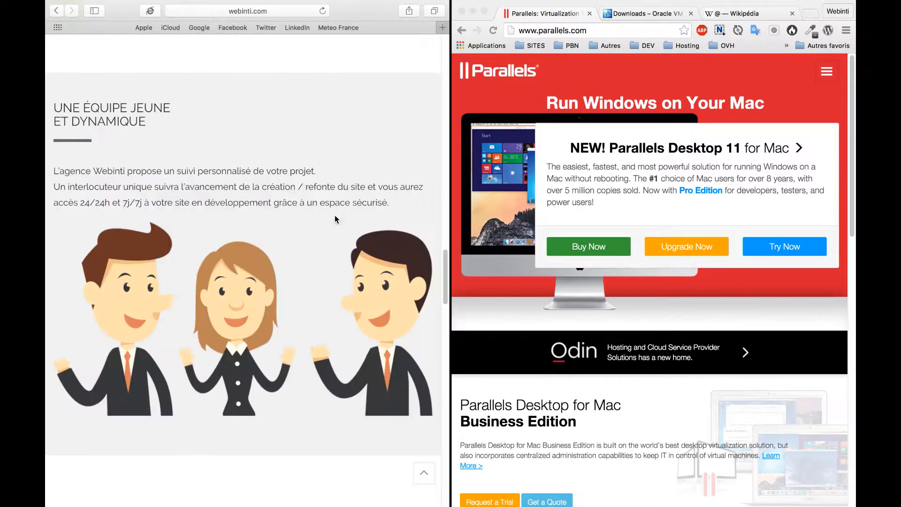
scroll(381, 247, down, 10)
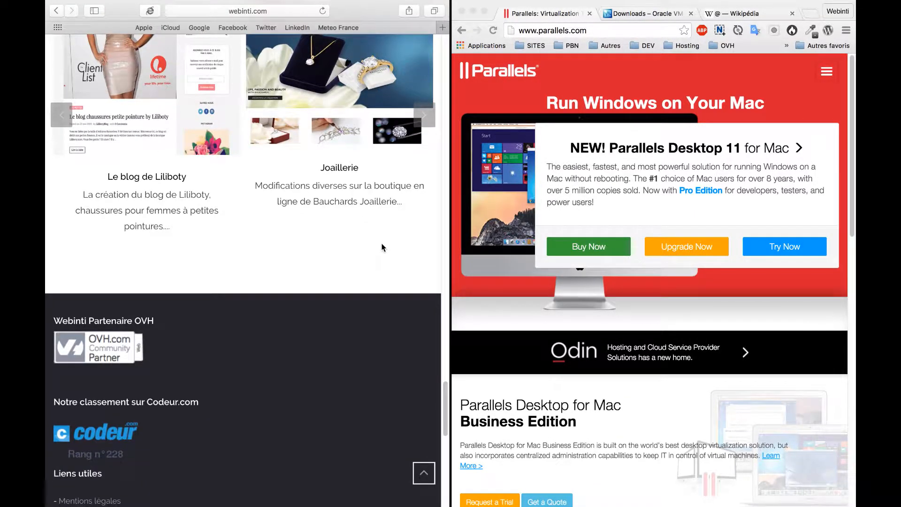
scroll(381, 245, up, 3)
click(425, 234)
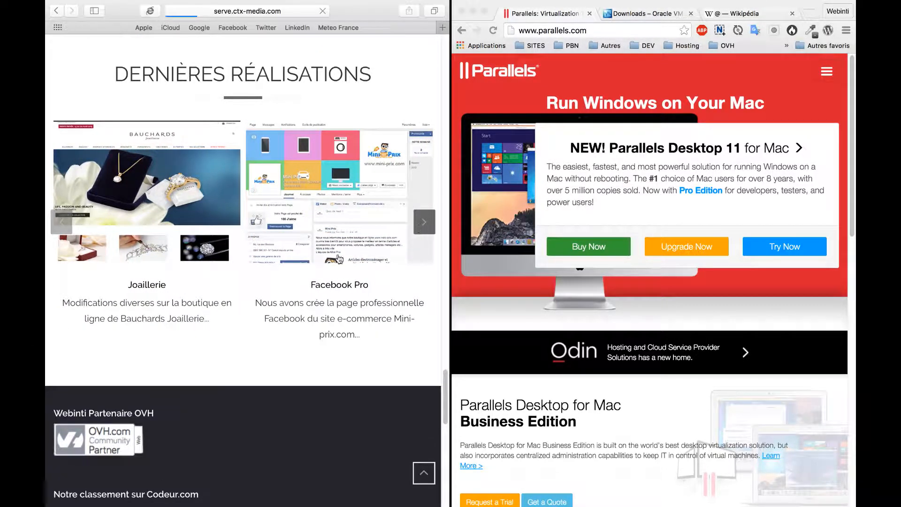
scroll(339, 259, down, 5)
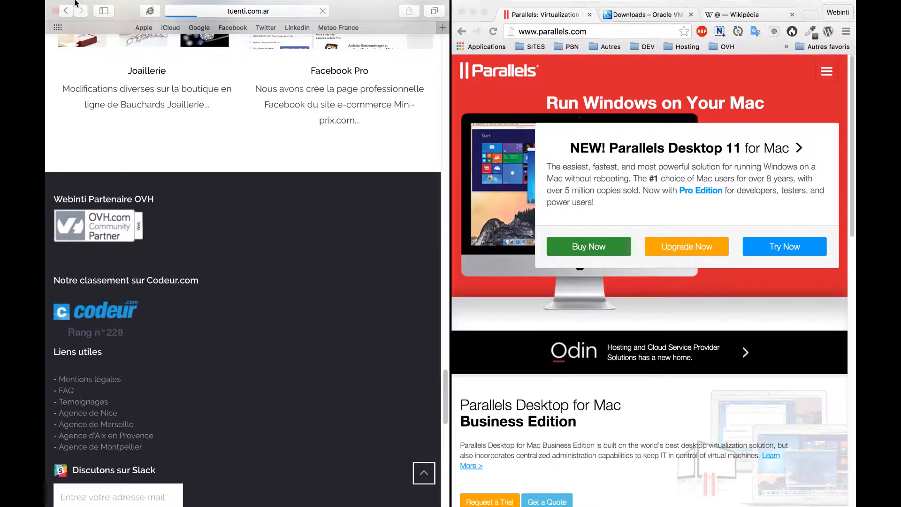
- Close the Safari window, take Chrome out of full screen and minimise it
mouse_move(79, 3)
click(55, 23)
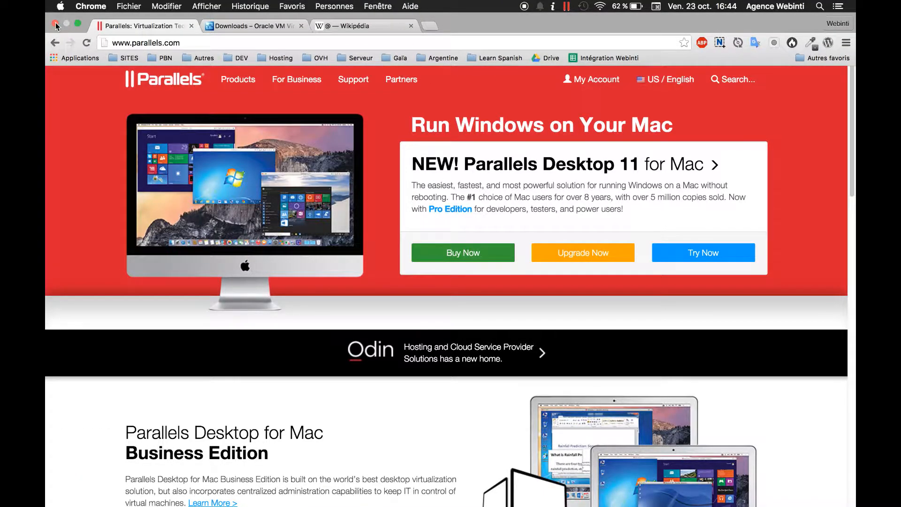
click(79, 25)
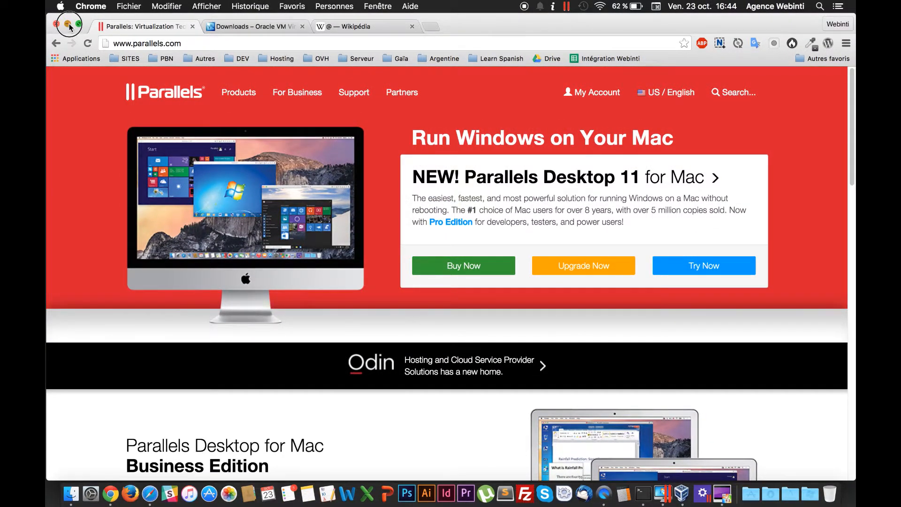
click(66, 27)
- Switch to the W8.1 virtual machine and confirm putting it in VirtualBox full-screen mode
click(723, 493)
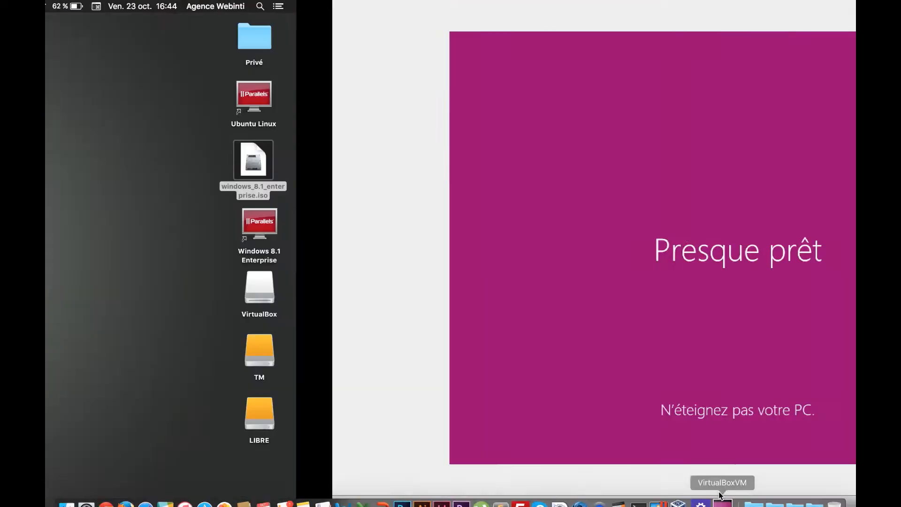
mouse_move(347, 3)
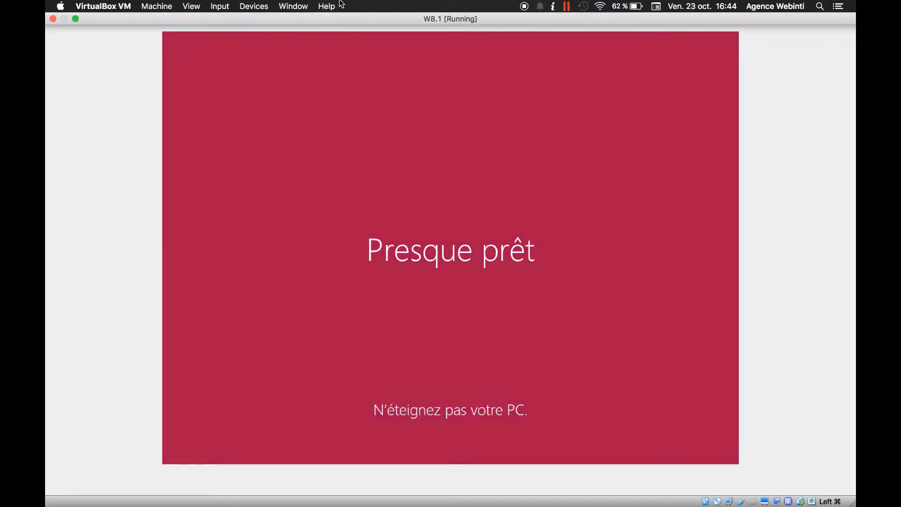
click(76, 19)
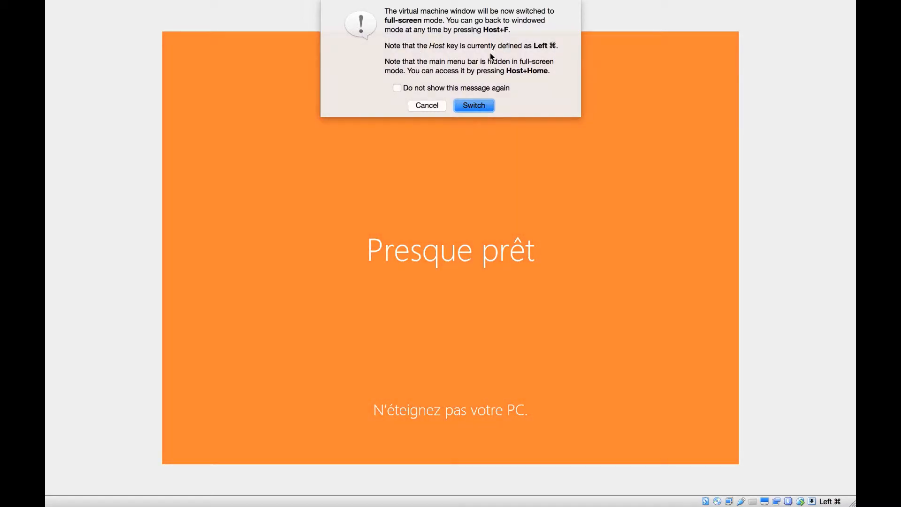
click(474, 105)
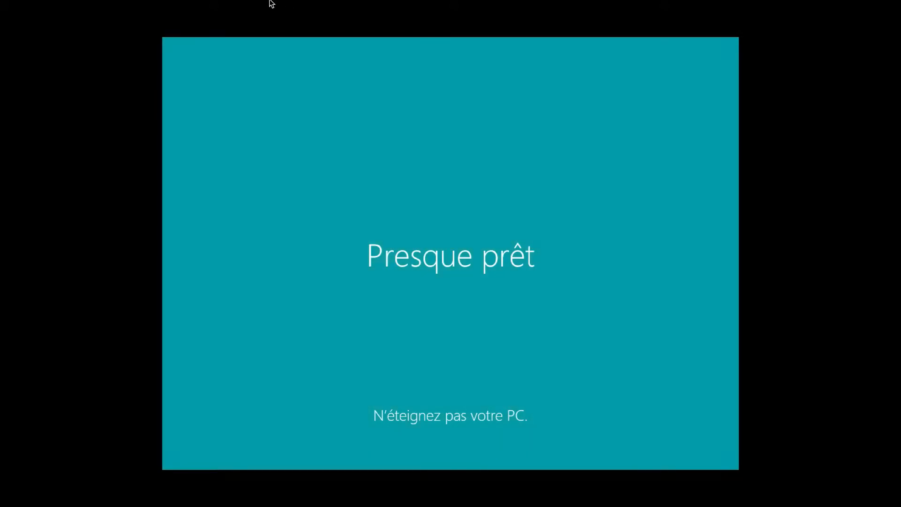
- Return the W8.1 machine to windowed mode and shrink its window from the upper-left corner
mouse_move(272, 3)
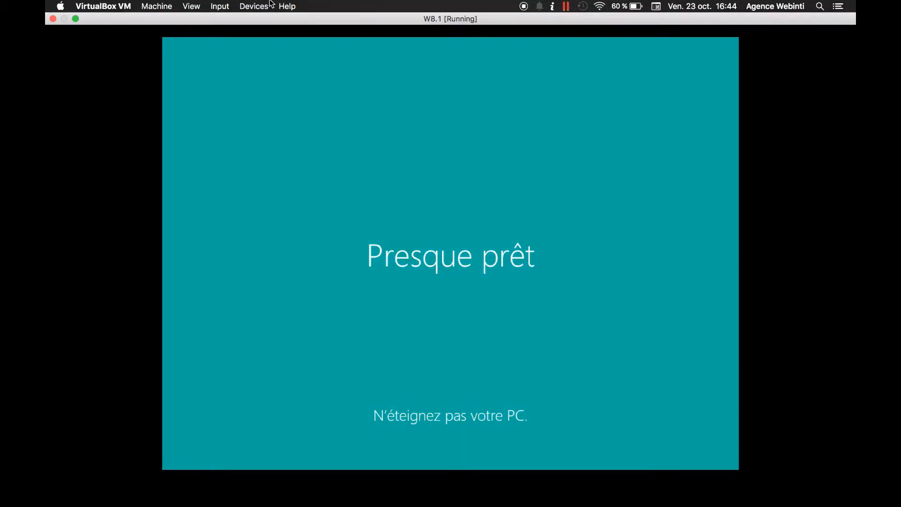
click(75, 19)
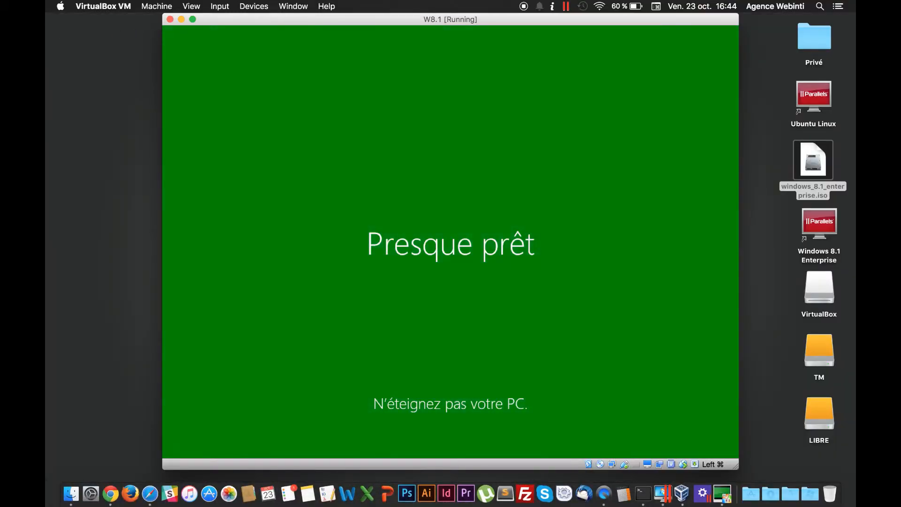
drag(162, 18, 300, 74)
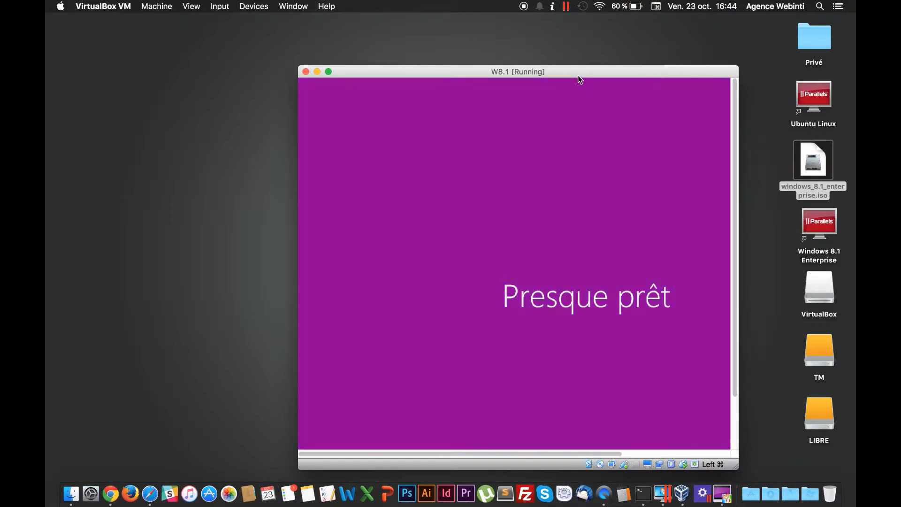
- Move the W8.1 window up and enlarge it until the whole Windows 8.1 desktop fits inside it
drag(579, 77, 426, 32)
drag(588, 419, 710, 453)
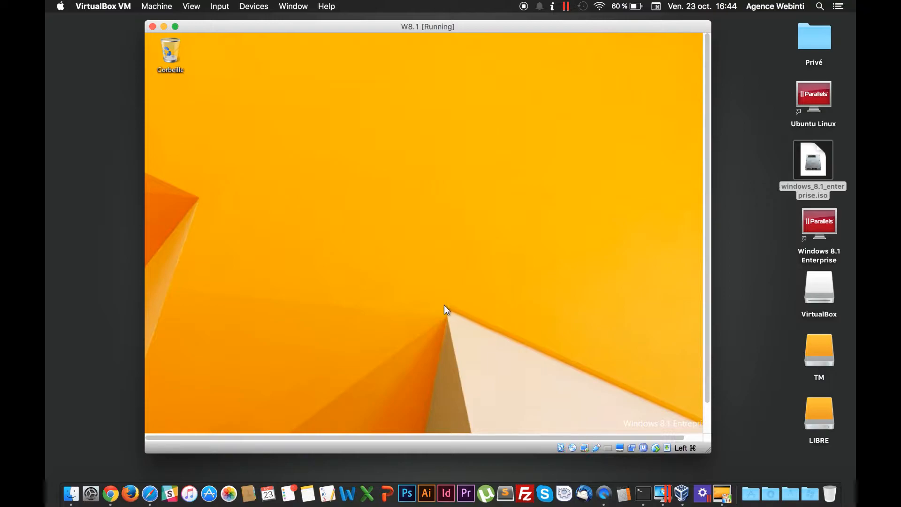
drag(710, 452, 773, 481)
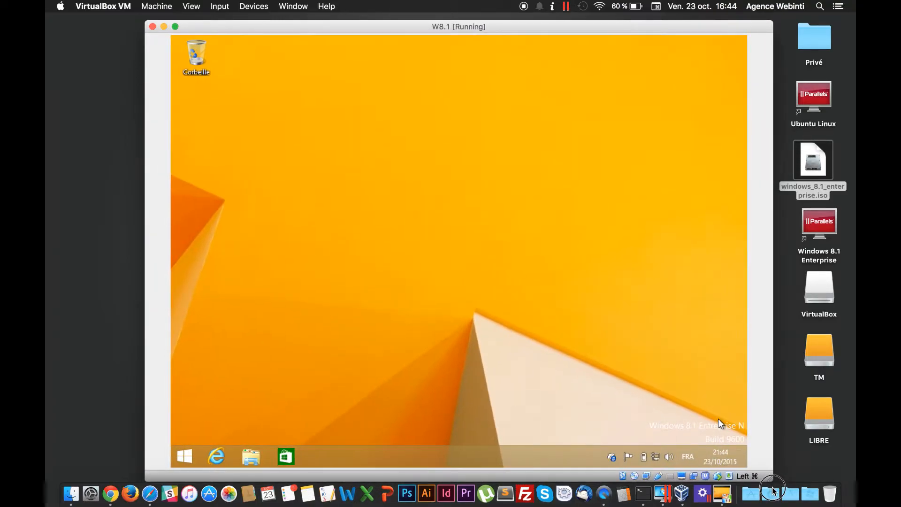
drag(391, 33, 374, 26)
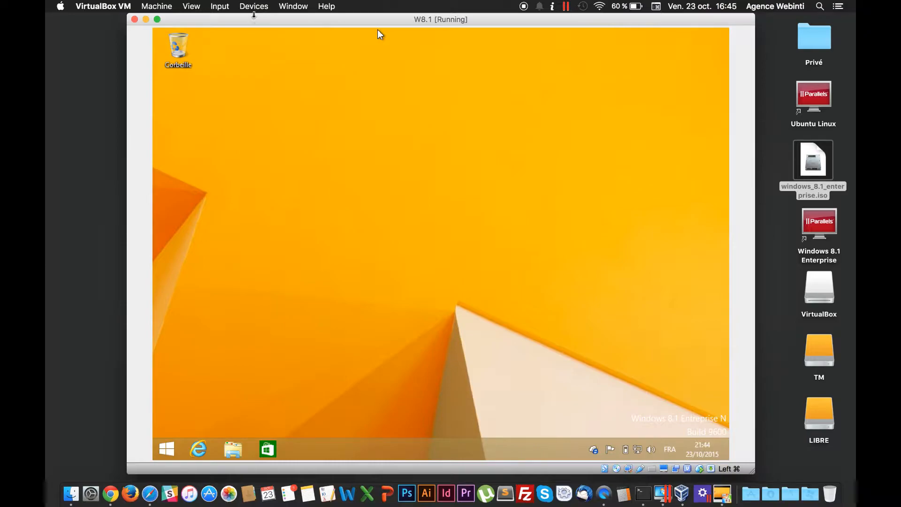
- Adjust the W8.1 window's width from its left edge and insert the Guest Additions CD image into the machine
right_click(313, 143)
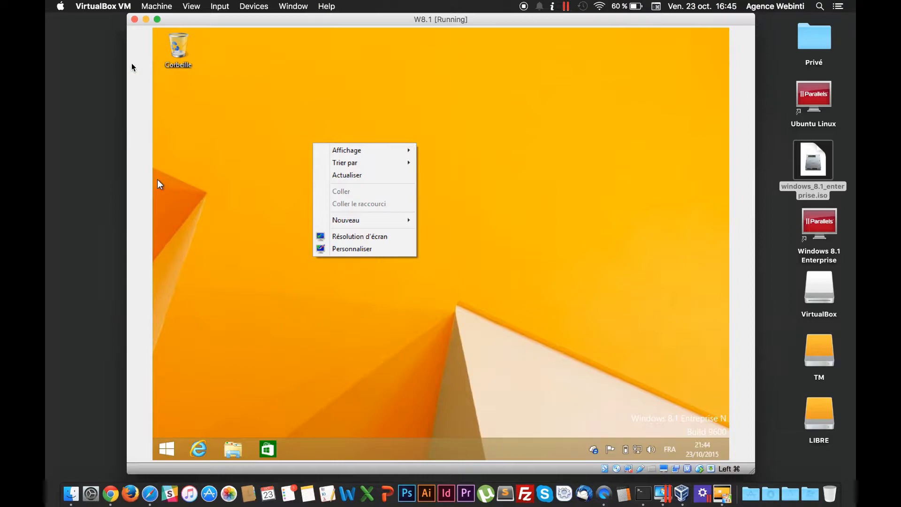
drag(127, 65, 62, 65)
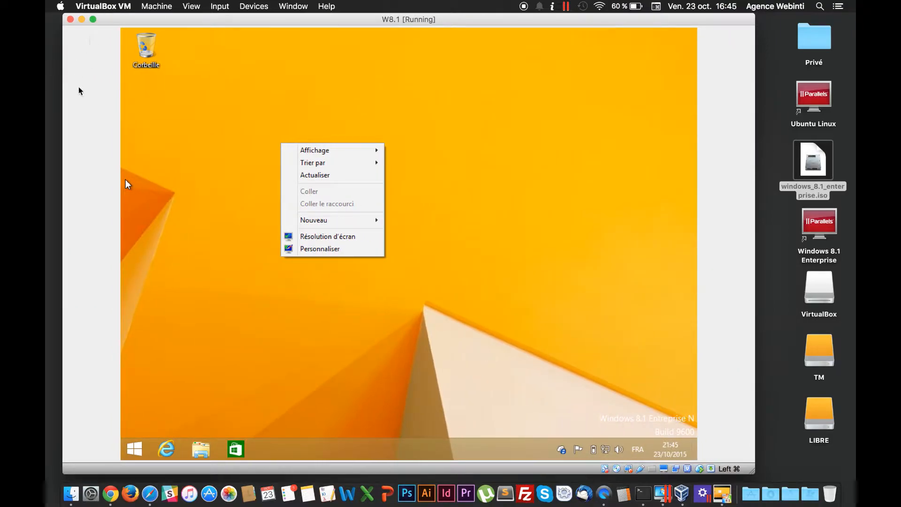
drag(63, 205, 136, 208)
click(254, 6)
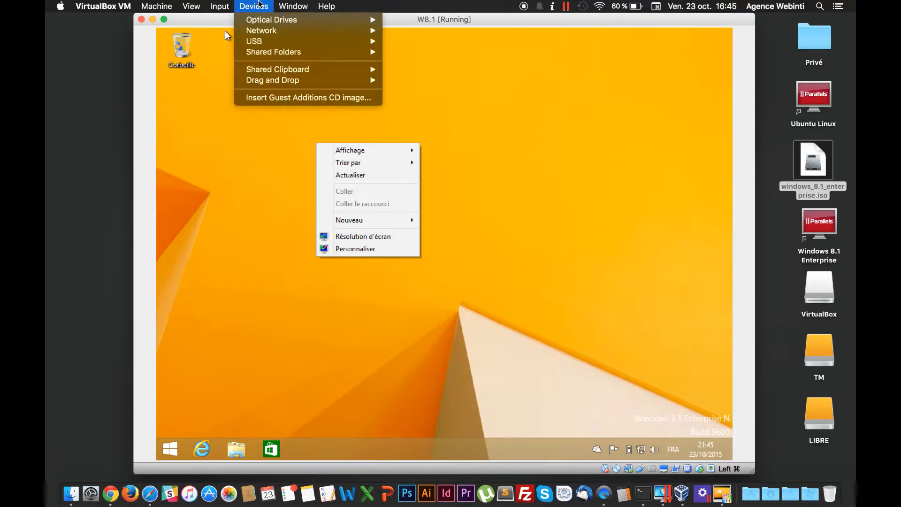
click(316, 98)
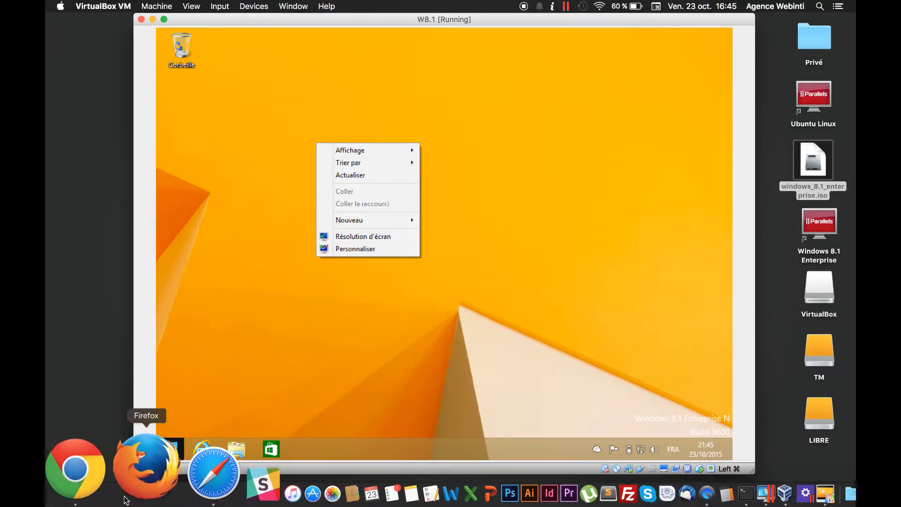
- Switch to Chrome and examine the VirtualBox downloads page down to its footer for Guest Additions
click(110, 483)
click(235, 26)
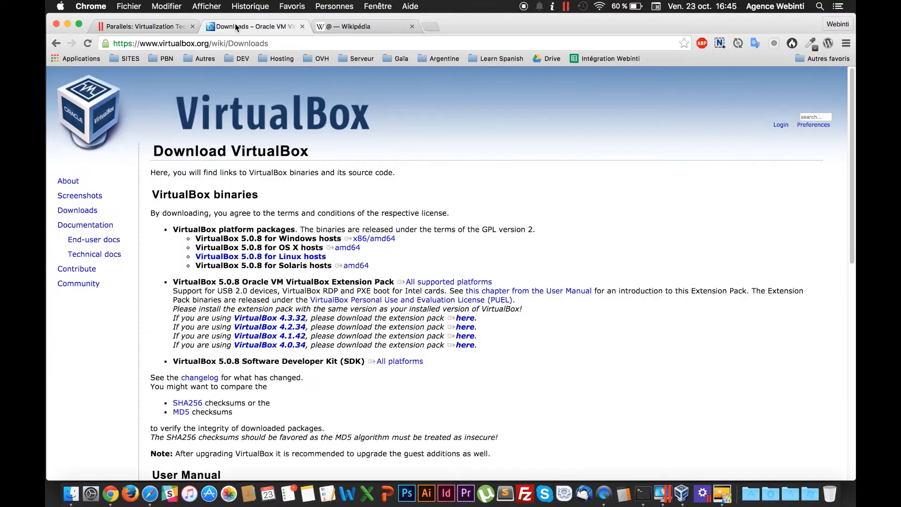
scroll(309, 173, down, 2)
scroll(308, 173, down, 10)
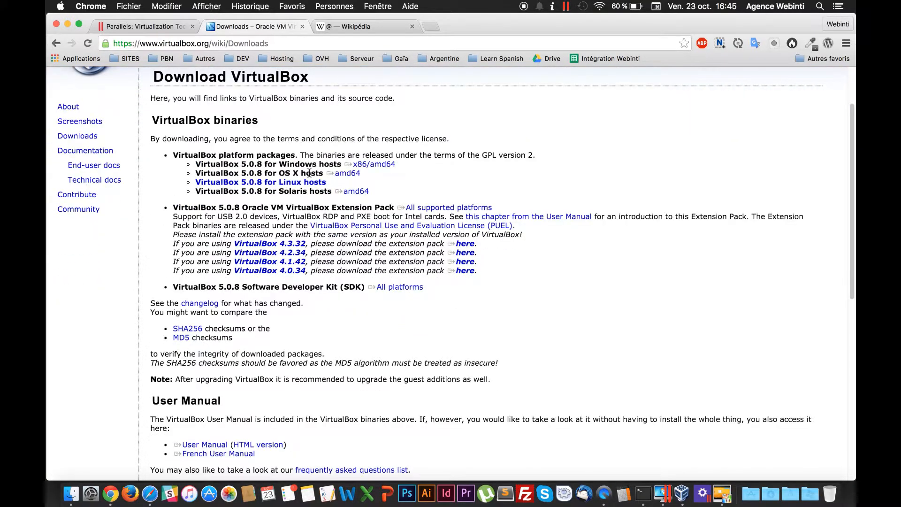
scroll(311, 178, down, 10)
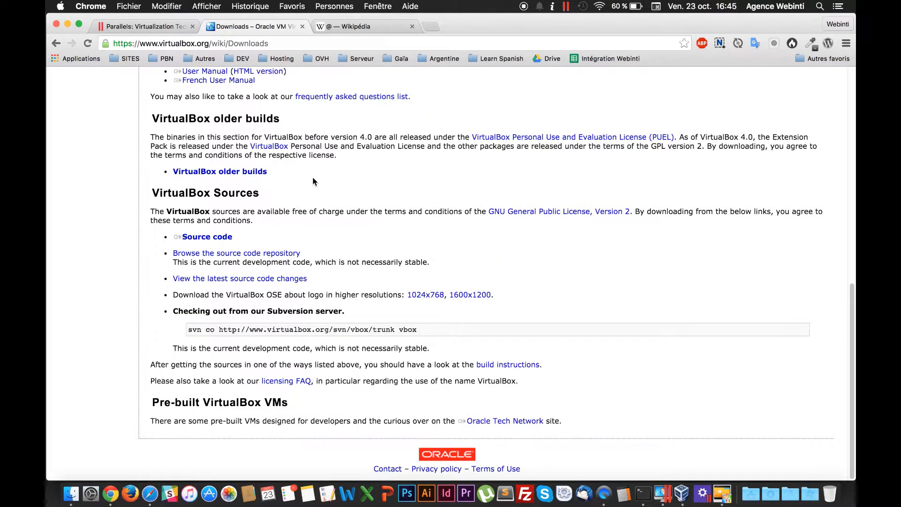
scroll(313, 181, up, 3)
scroll(315, 180, up, 15)
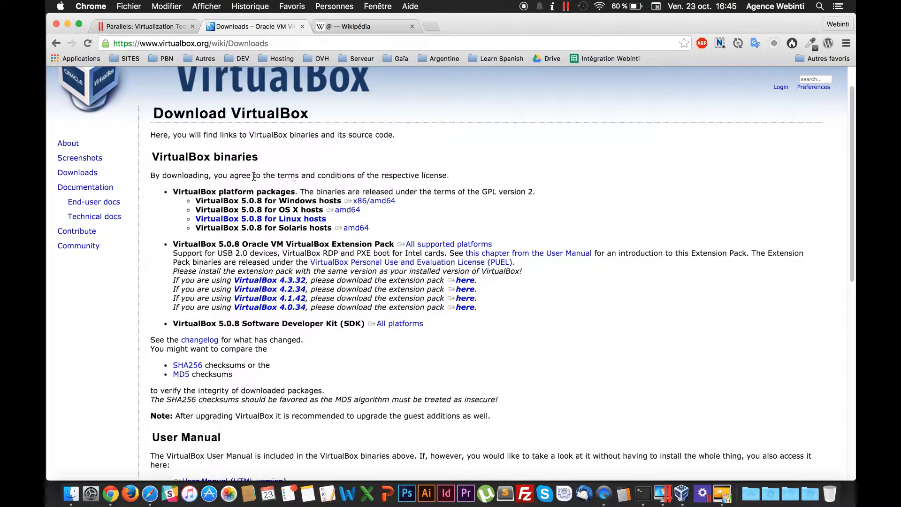
- Search Google for "guest additions ubuntu" and change the query to "guest additions mac"
click(311, 43)
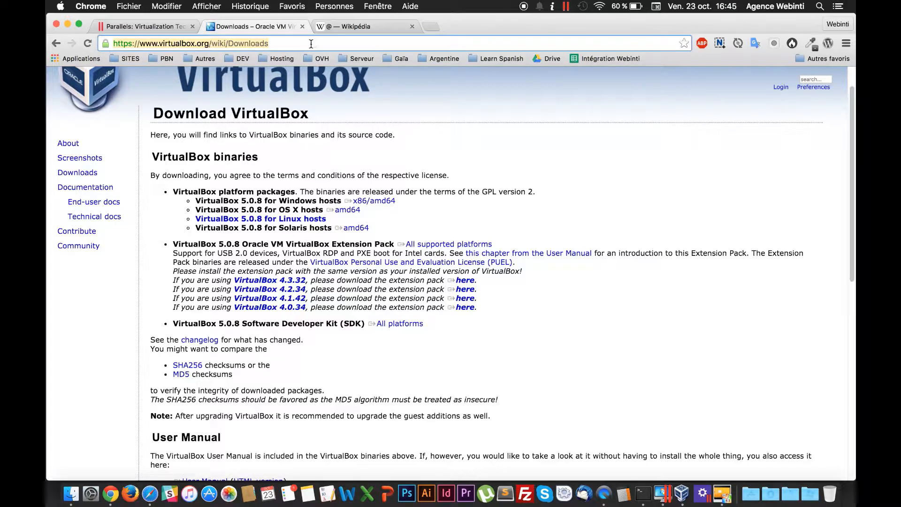
text(guest addi)
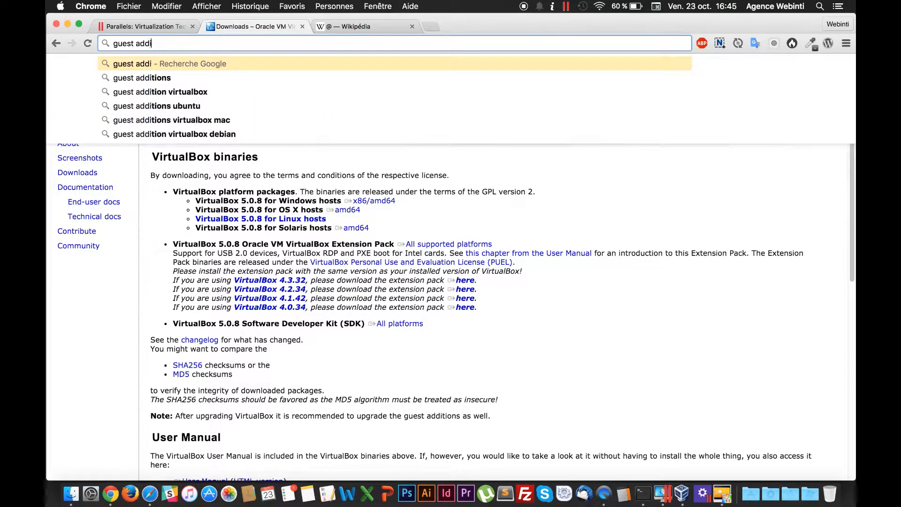
text(tions)
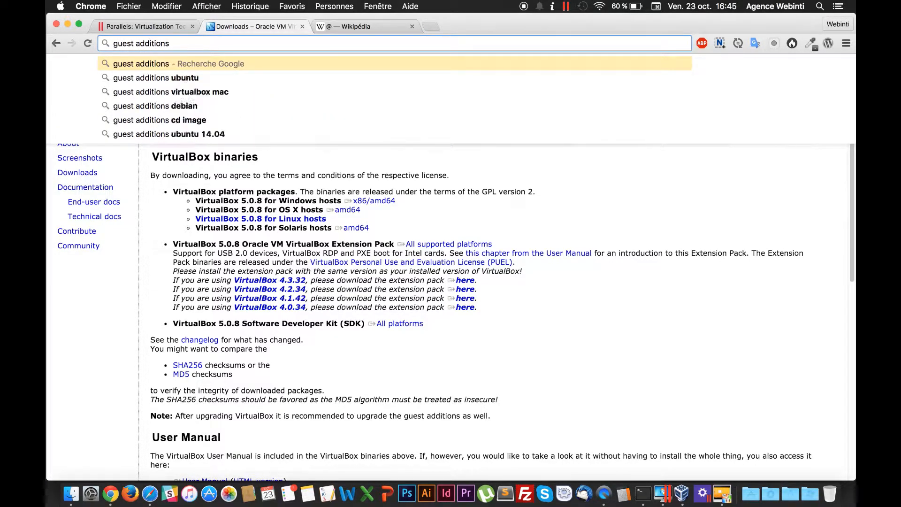
key(Down)
key(Return)
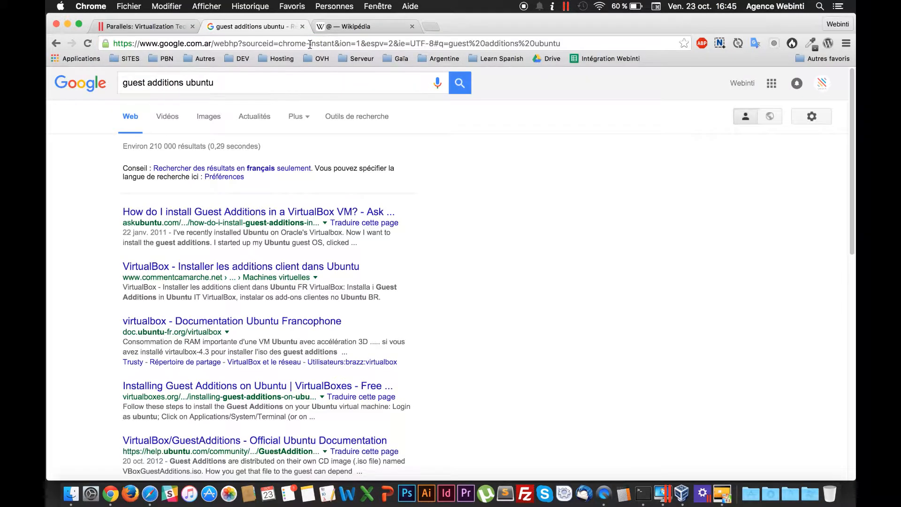
click(209, 83)
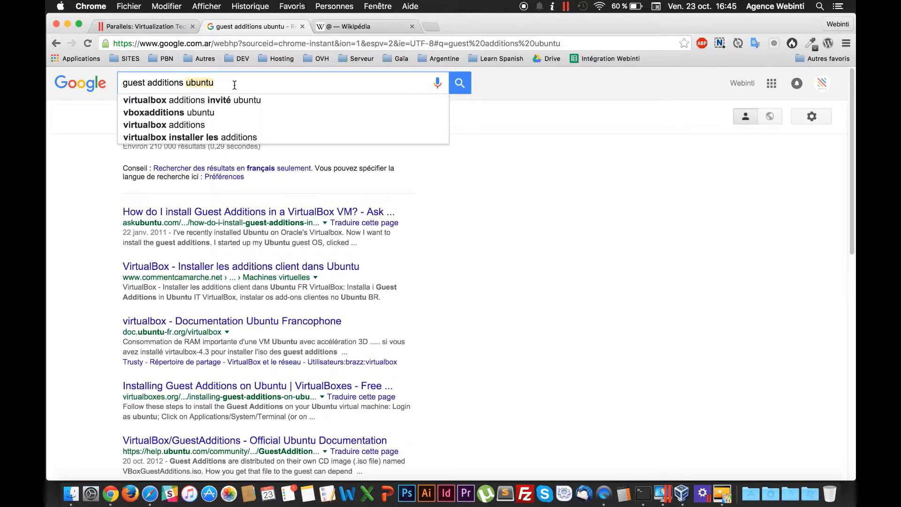
text(mac)
key(Return)
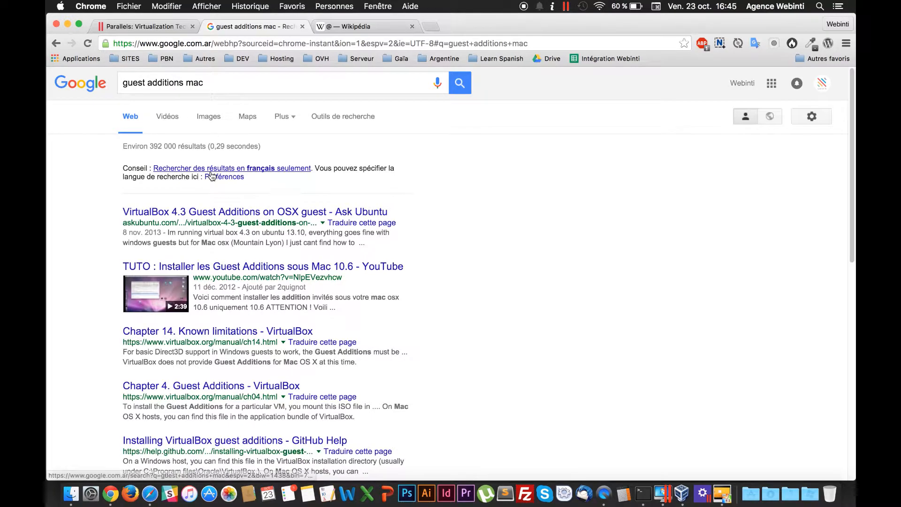
- Open the Ask Ubuntu question on VirtualBox 4.3 Guest Additions for an OSX guest and follow its answer's Guest_OSes link
click(239, 216)
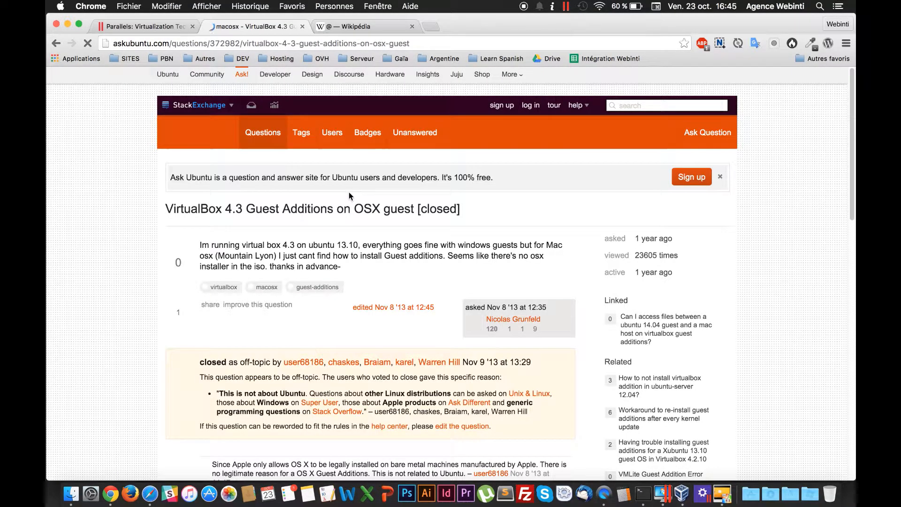
scroll(349, 197, down, 5)
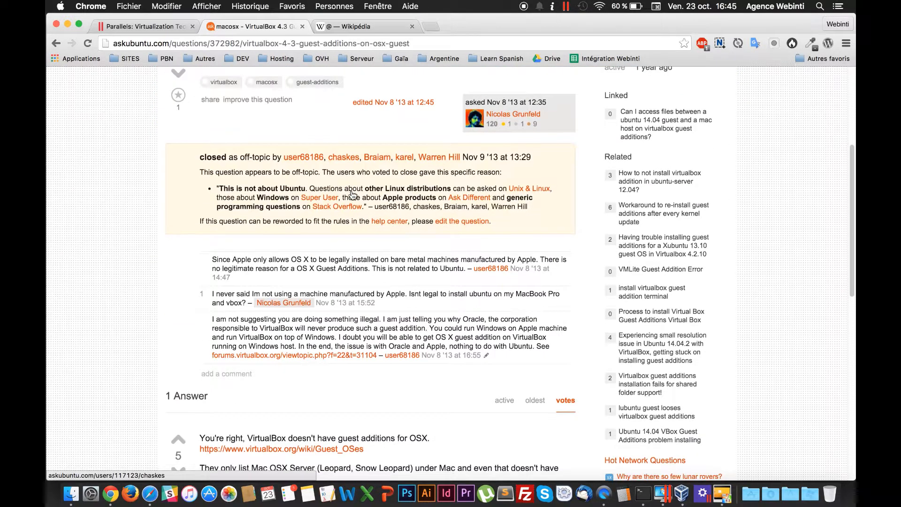
scroll(338, 191, down, 1)
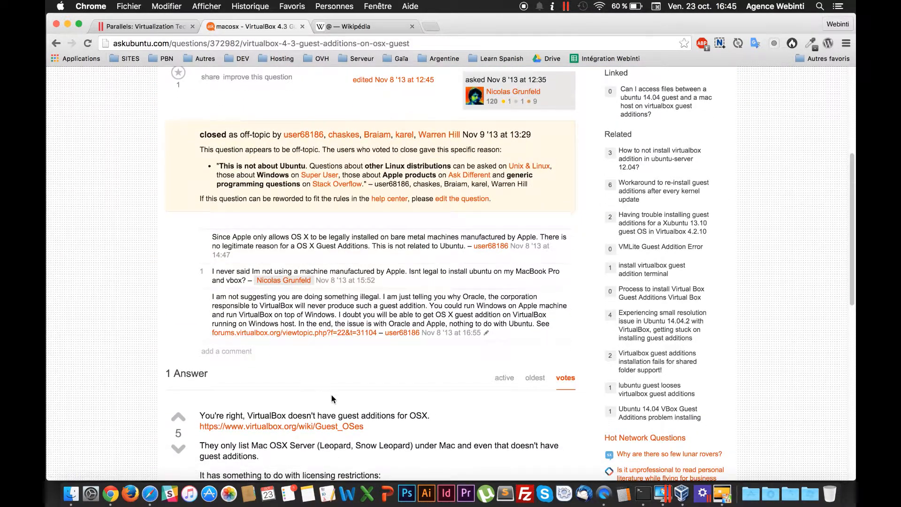
click(311, 424)
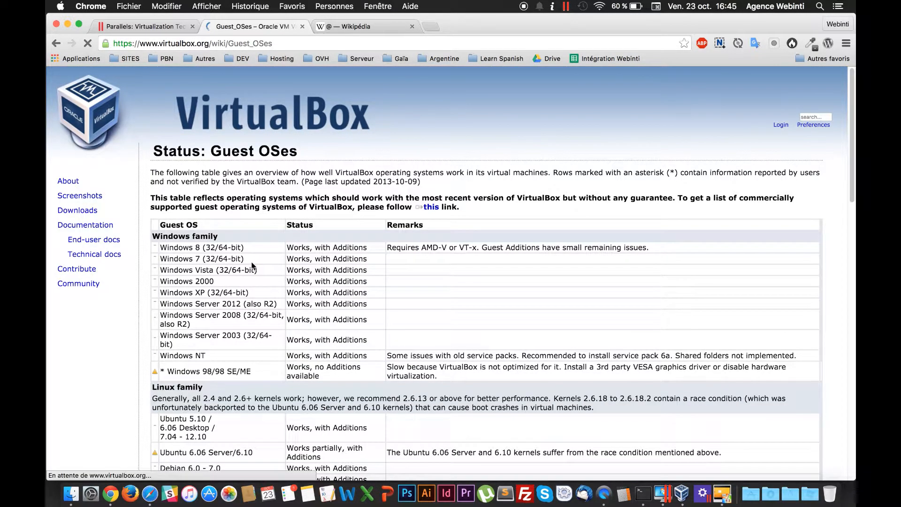
- Examine the guest OS status table for Guest Additions support, highlighting the Mac OS X Server row
scroll(252, 266, down, 1)
scroll(252, 266, down, 15)
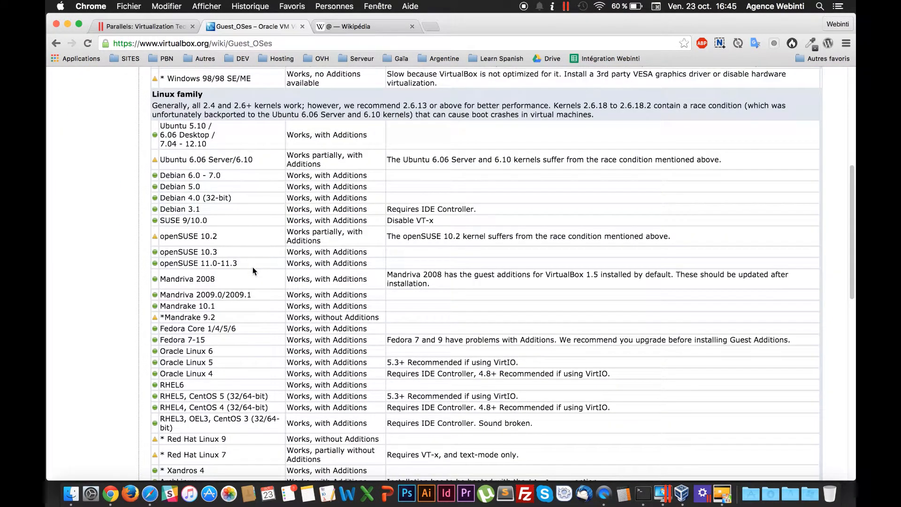
scroll(253, 271, down, 2)
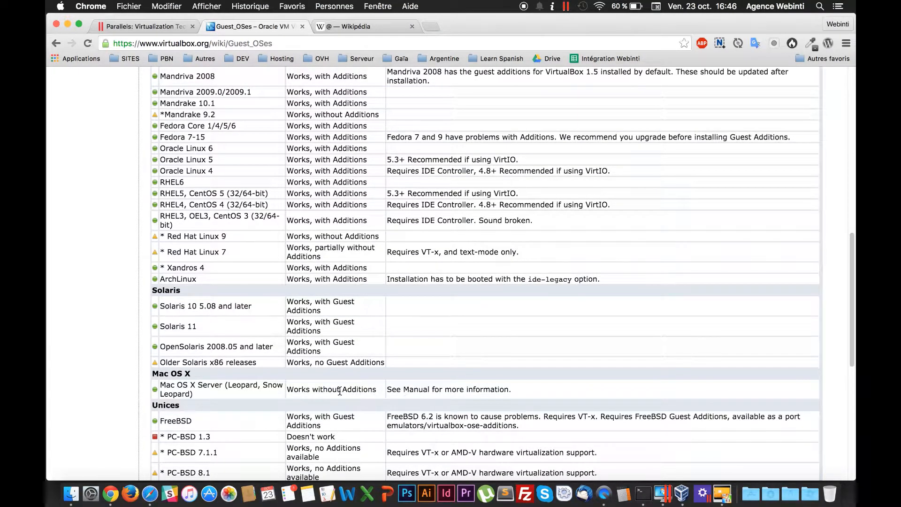
drag(278, 385, 340, 390)
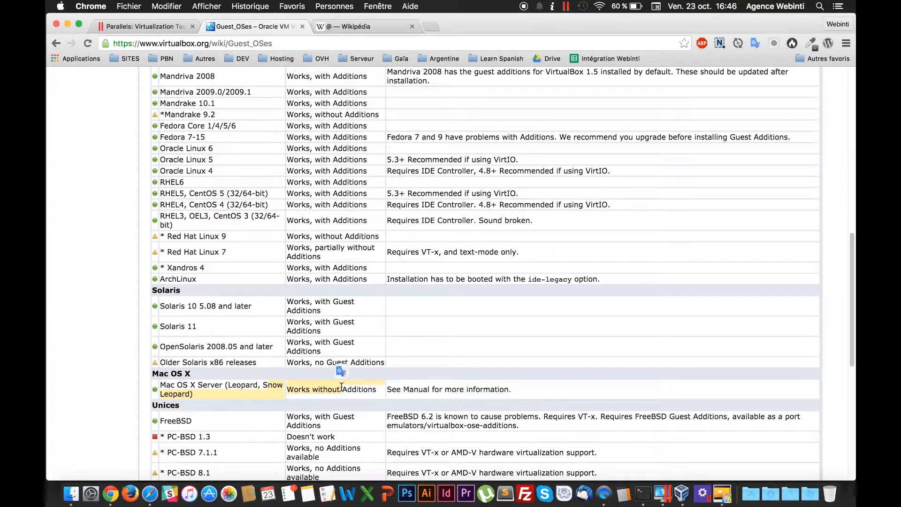
scroll(340, 389, down, 5)
scroll(339, 389, down, 5)
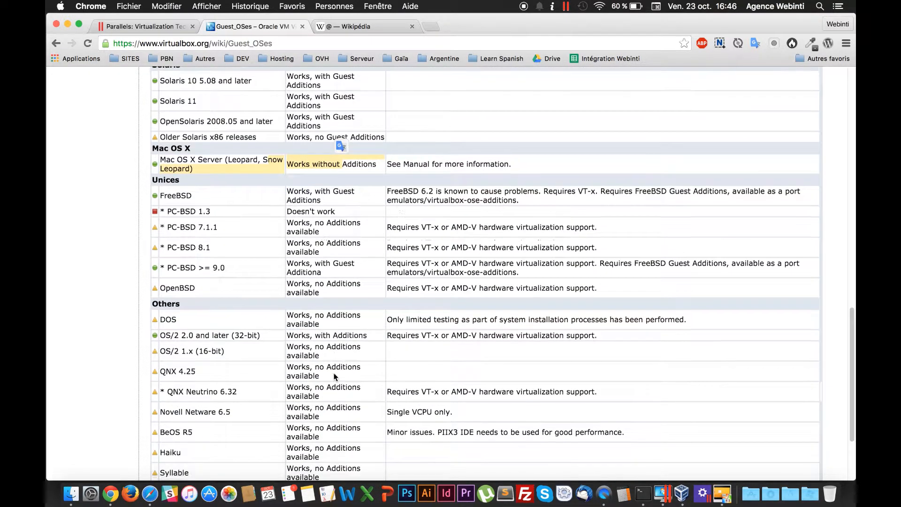
scroll(334, 373, up, 20)
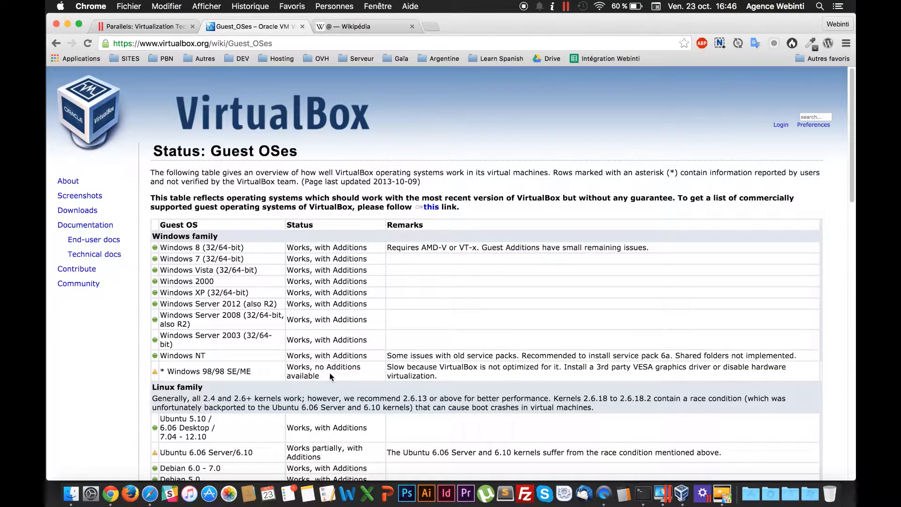
- Minimise Chrome and open the Start screen in the W8.1 machine, dismissing the desktop's context menu
click(68, 24)
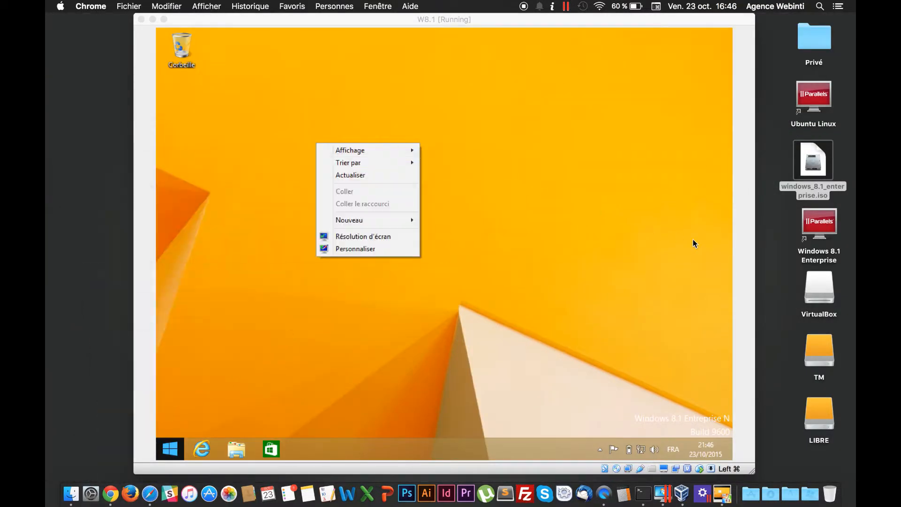
click(360, 128)
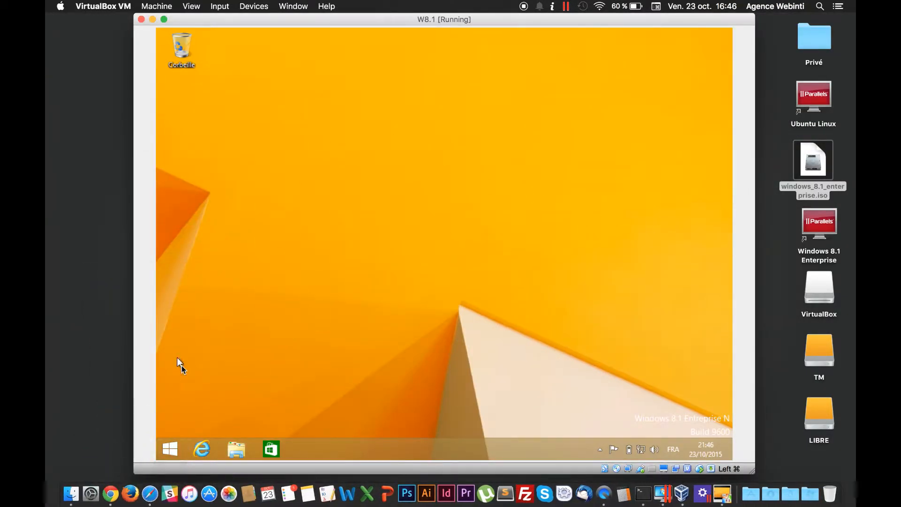
click(170, 449)
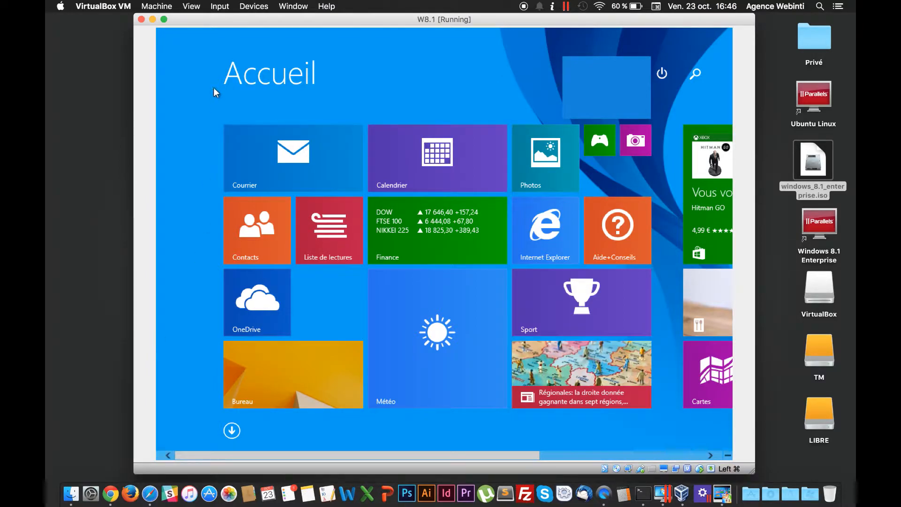
- Insert the Guest Additions CD image into the W8.1 machine again and return to the Windows desktop
click(253, 7)
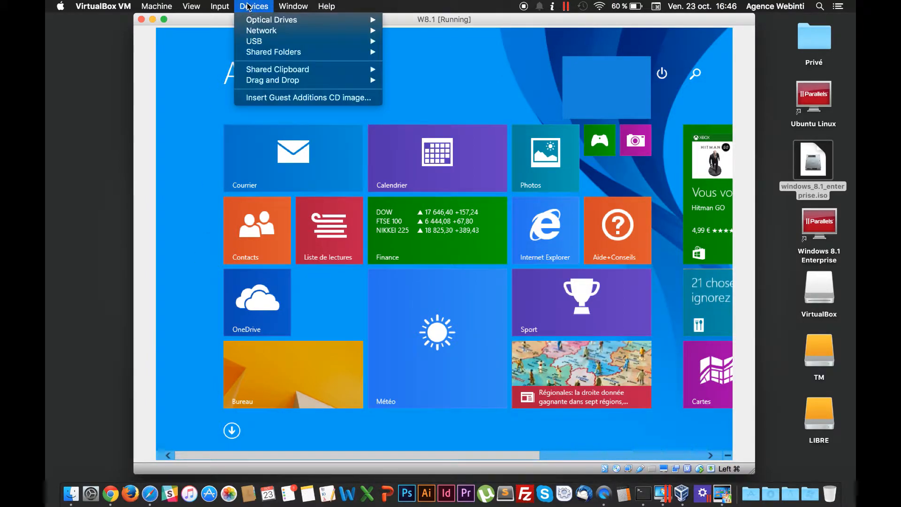
click(335, 98)
click(289, 393)
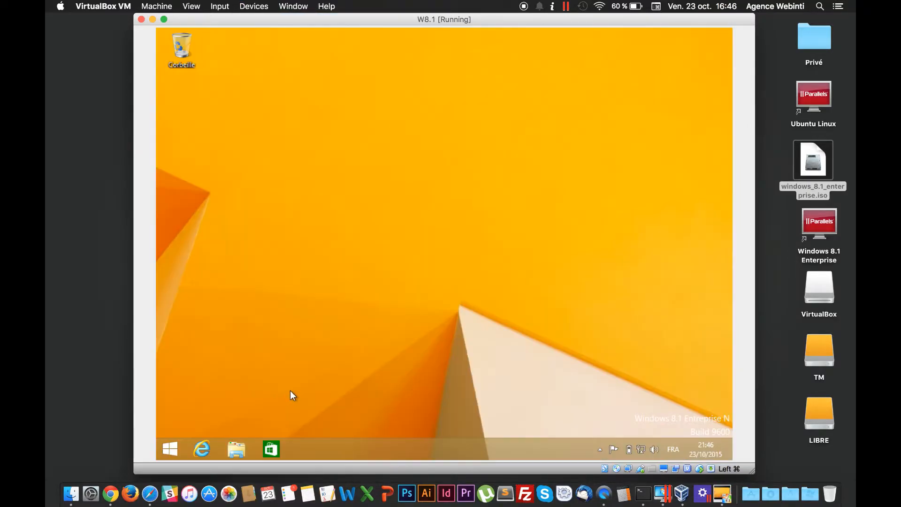
- Show the full applications list in Windows 8.1 and switch back to the Guest OSes page in Chrome
click(170, 450)
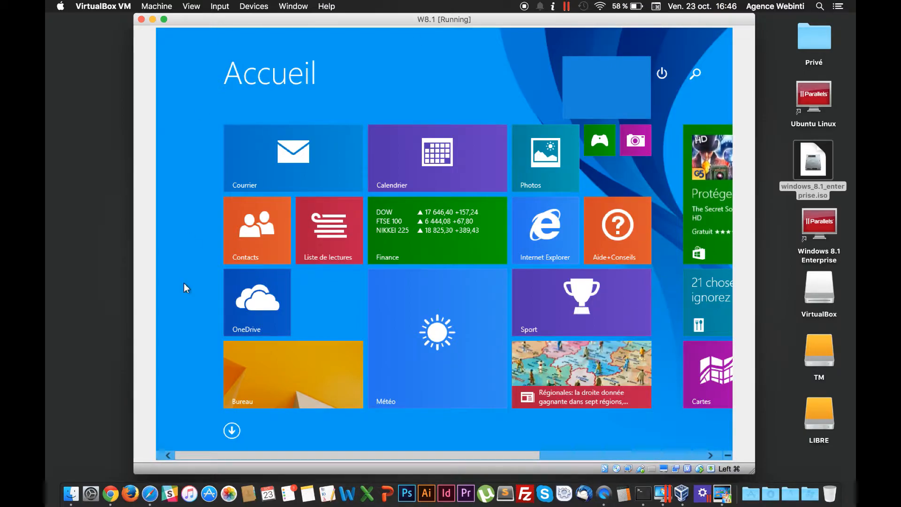
click(233, 429)
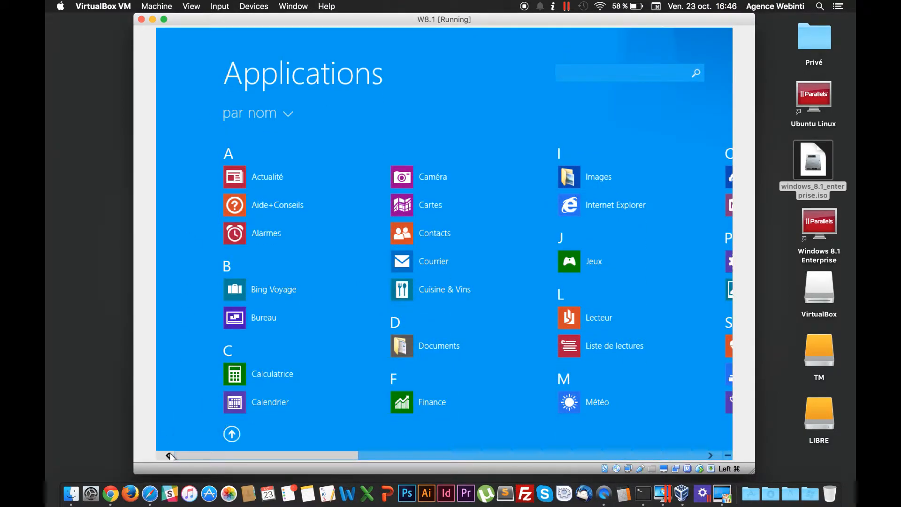
click(111, 493)
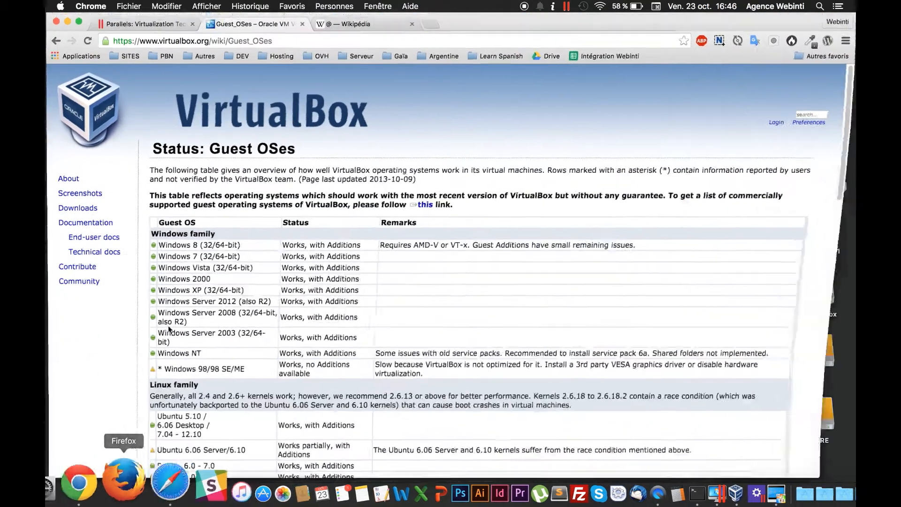
drag(56, 44, 418, 138)
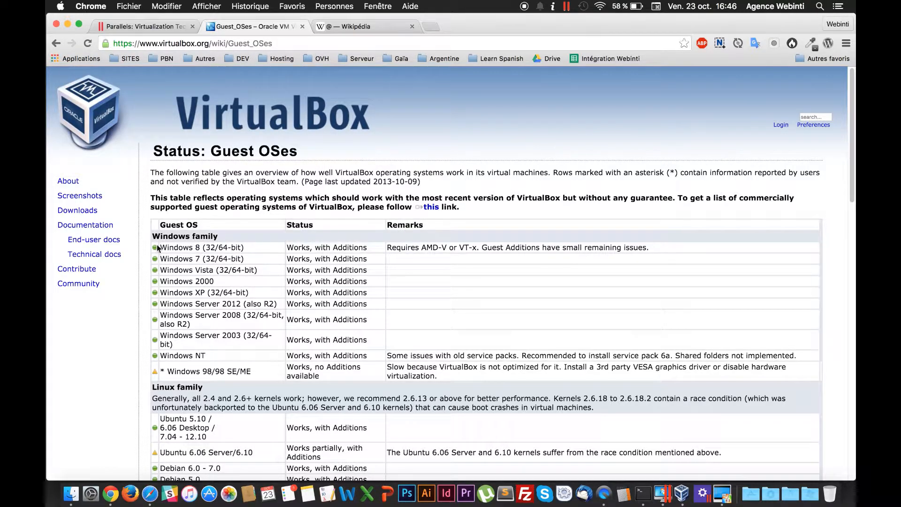
- Look over the Guest OSes table and the Downloads and Documentation pages of the VirtualBox site for Guest Additions information
scroll(158, 246, down, 20)
scroll(162, 243, up, 20)
click(84, 215)
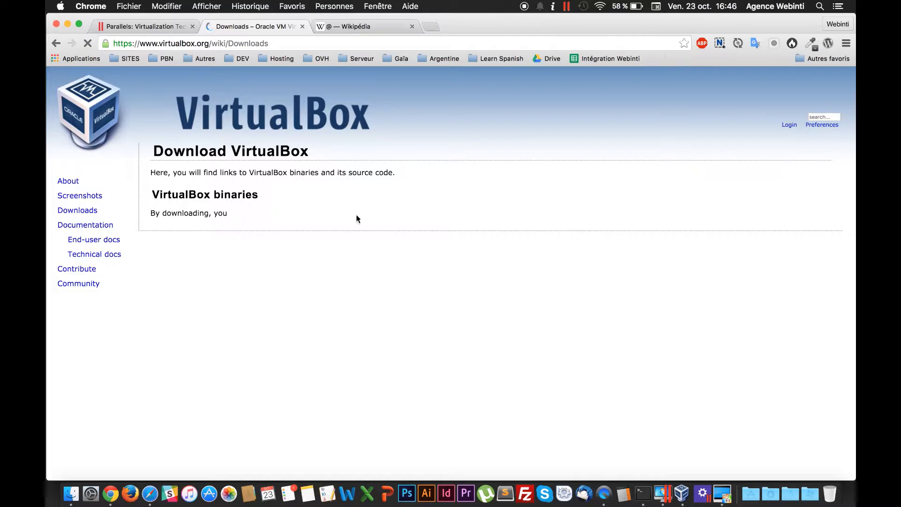
click(85, 225)
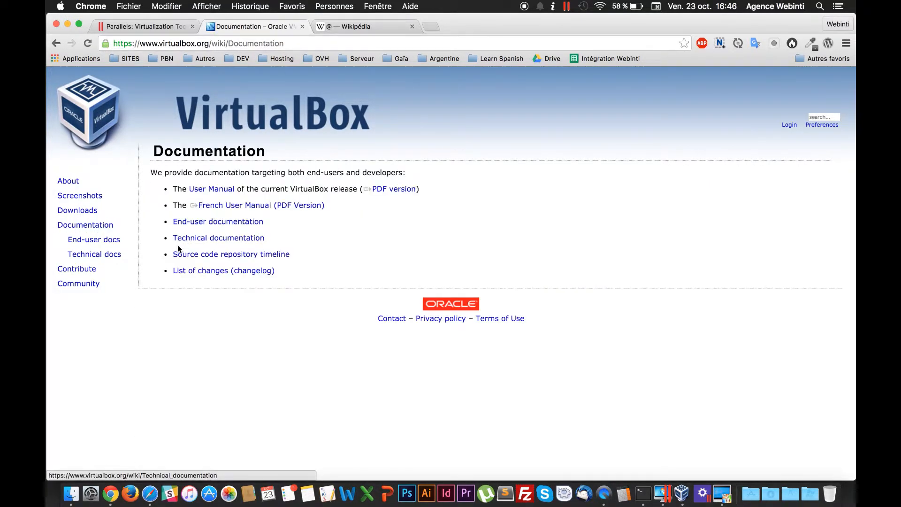
- Search Google for "guest additions virtualbox" and close the Wikipédia page
click(268, 46)
text(guest additions mac)
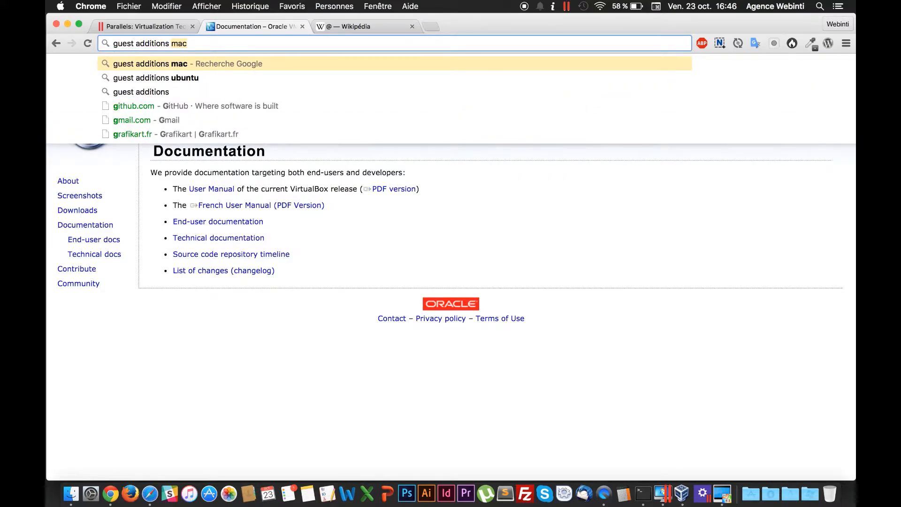
key(BackSpace)
key(BackSpace)
key(BackSpace)
text(virtualbox)
key(Return)
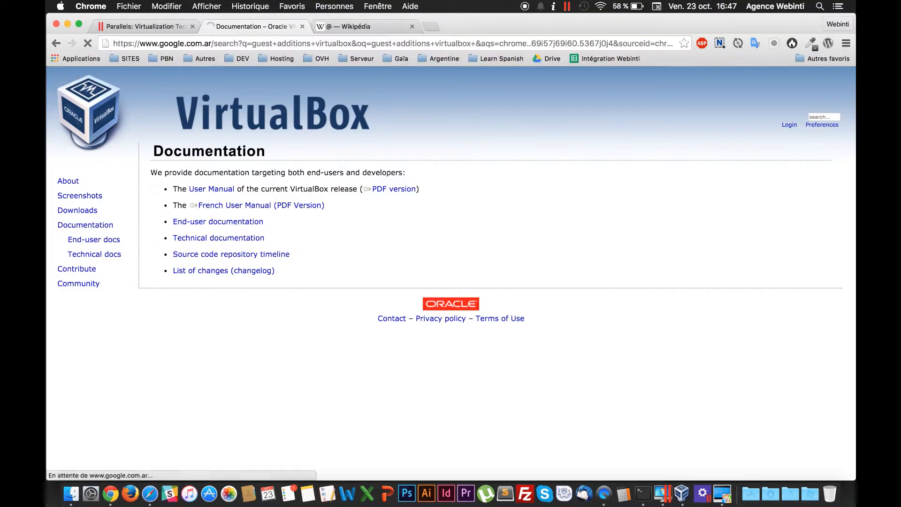
middle_click(366, 26)
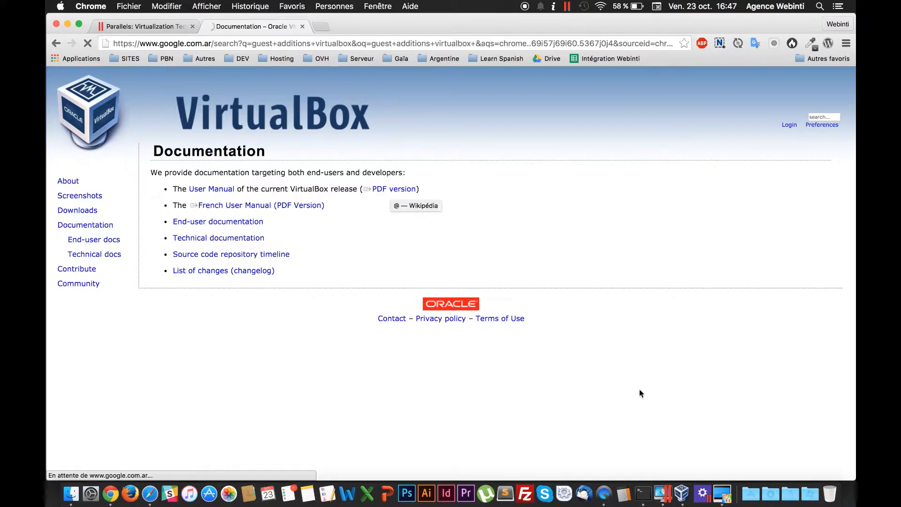
- Switch to the VirtualBox manager and view the W8.1 machine's shared folders settings, leaving without changes
click(681, 493)
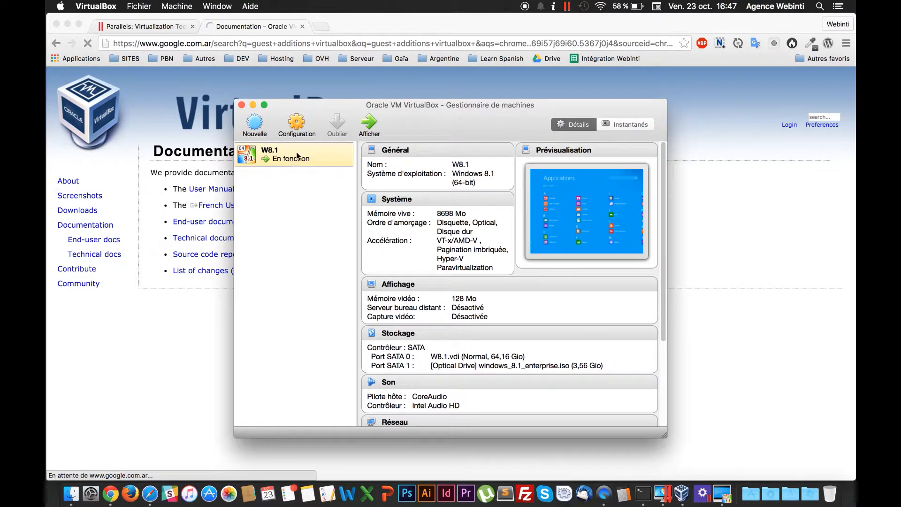
click(296, 123)
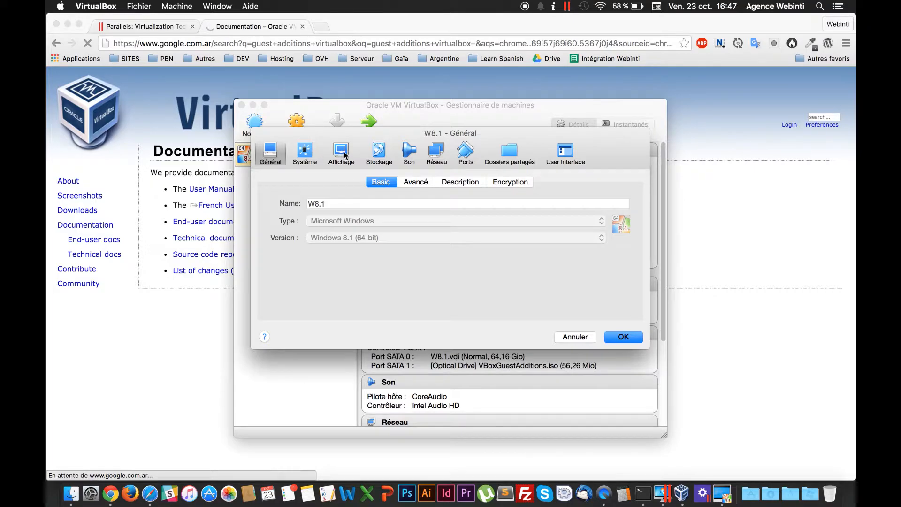
click(502, 156)
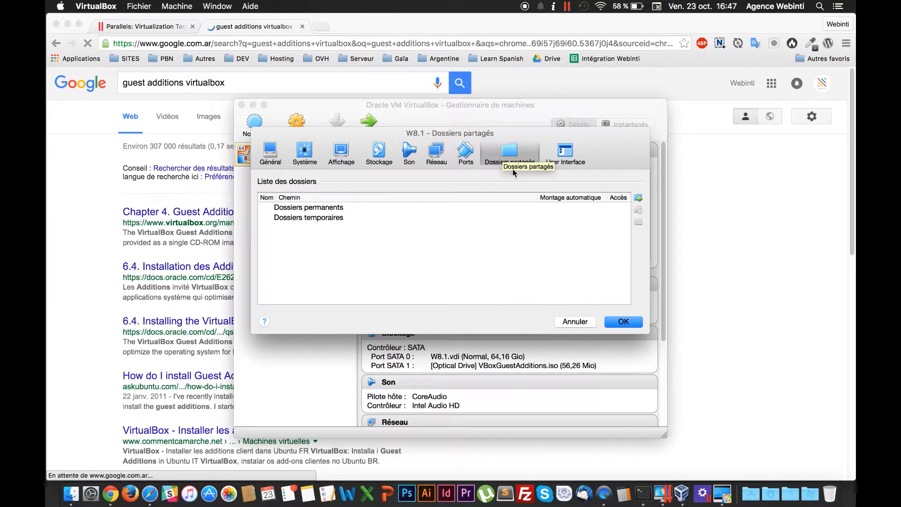
click(574, 323)
- Return to Chrome and open the search result "6.4. Installation des Additions invité VirtualBox"
click(689, 259)
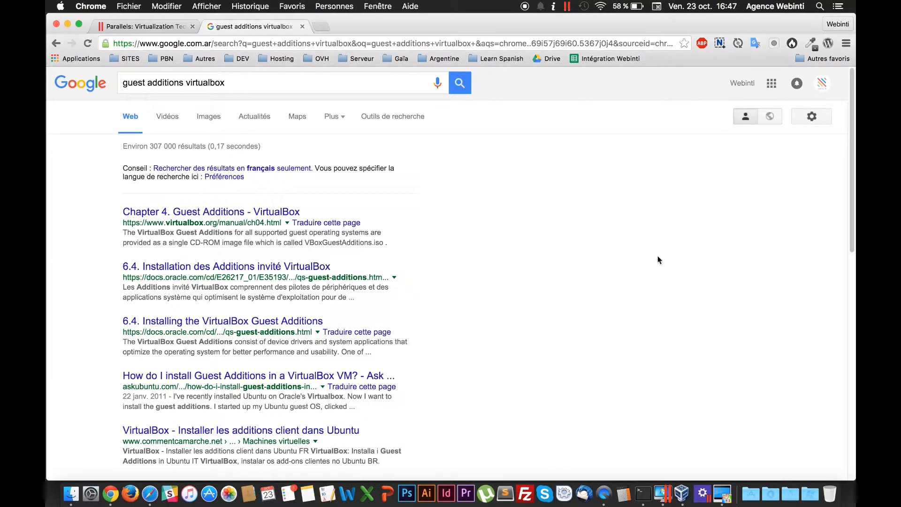
click(194, 272)
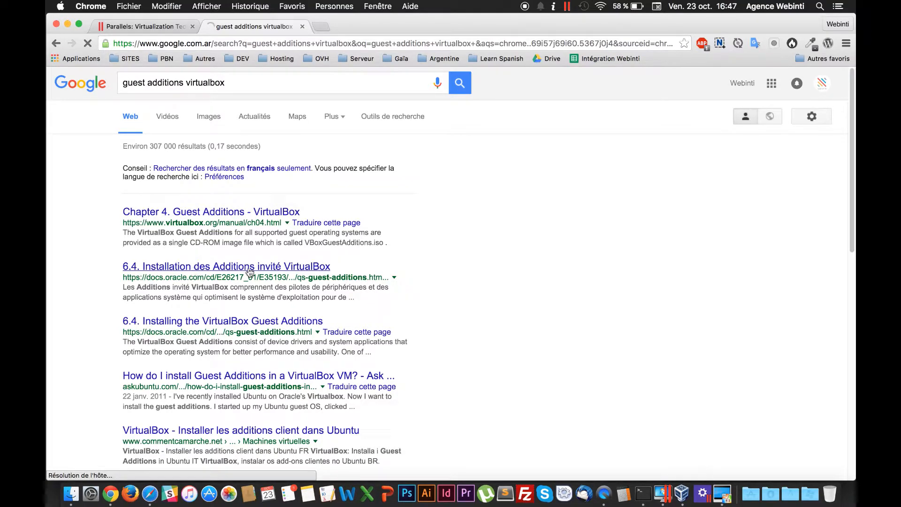
- Switch to the W8.1 machine, leave its applications list, and open and close OneDrive to reach the desktop
click(718, 480)
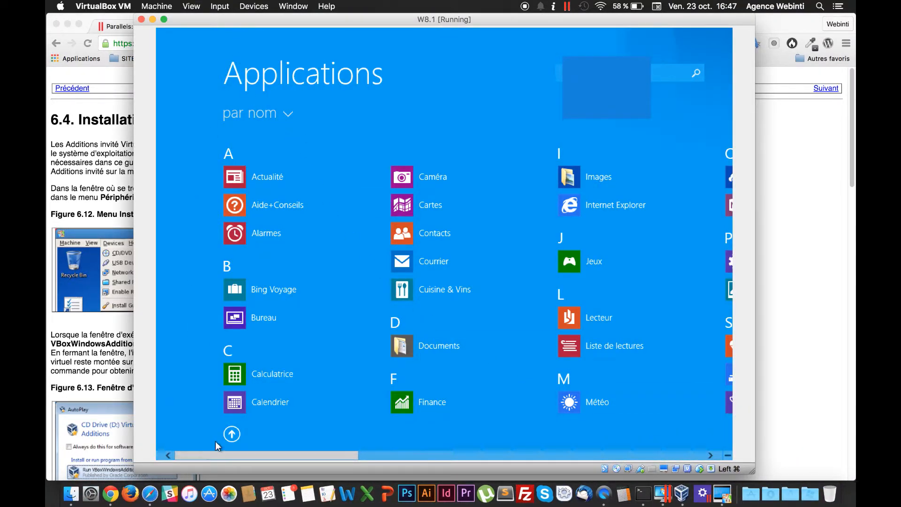
click(233, 435)
click(259, 312)
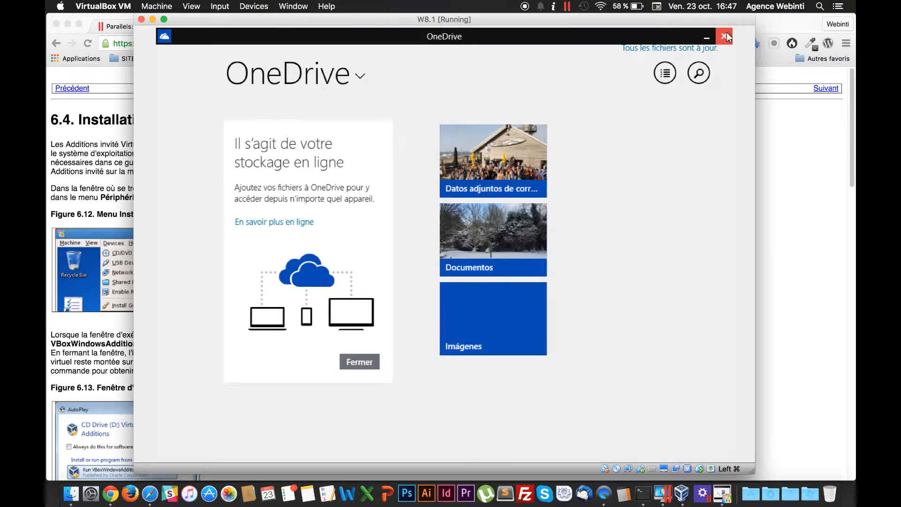
click(724, 37)
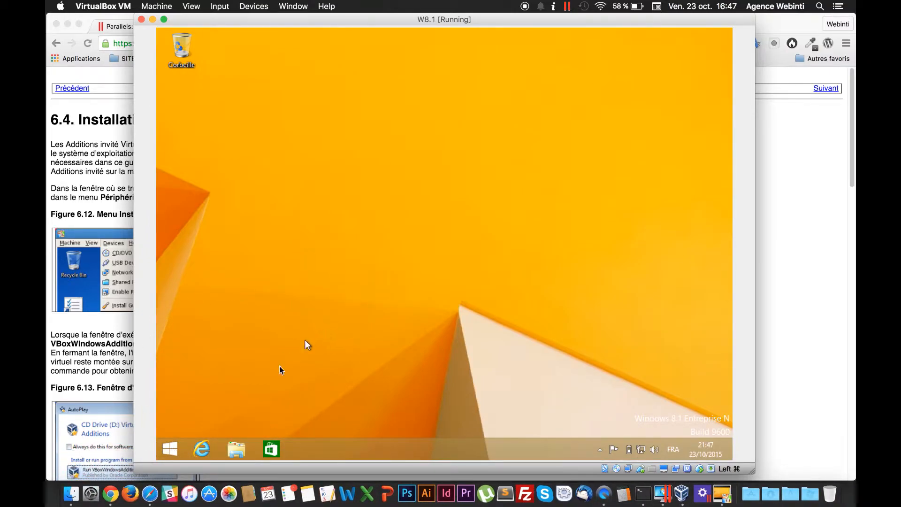
- Browse Ce PC and the Bureau folder in the W8.1 machine's File Explorer and close the window
click(241, 451)
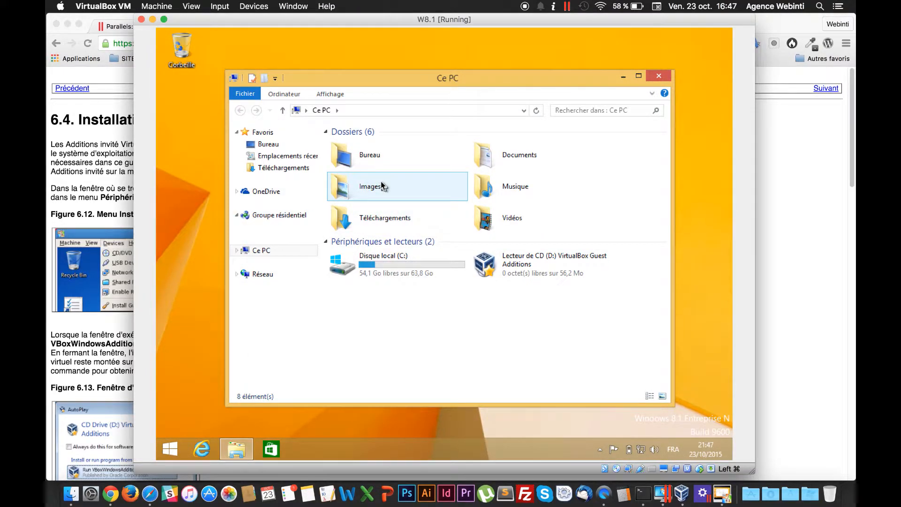
click(378, 164)
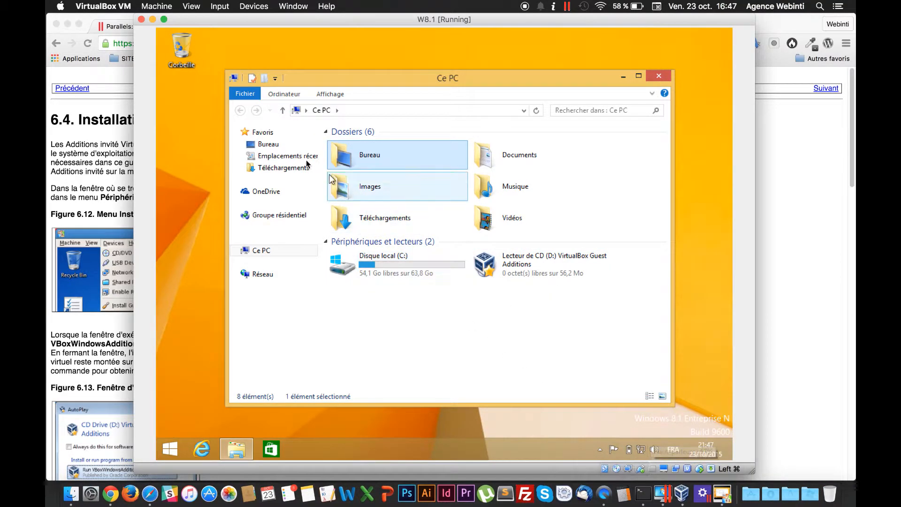
double_click(379, 158)
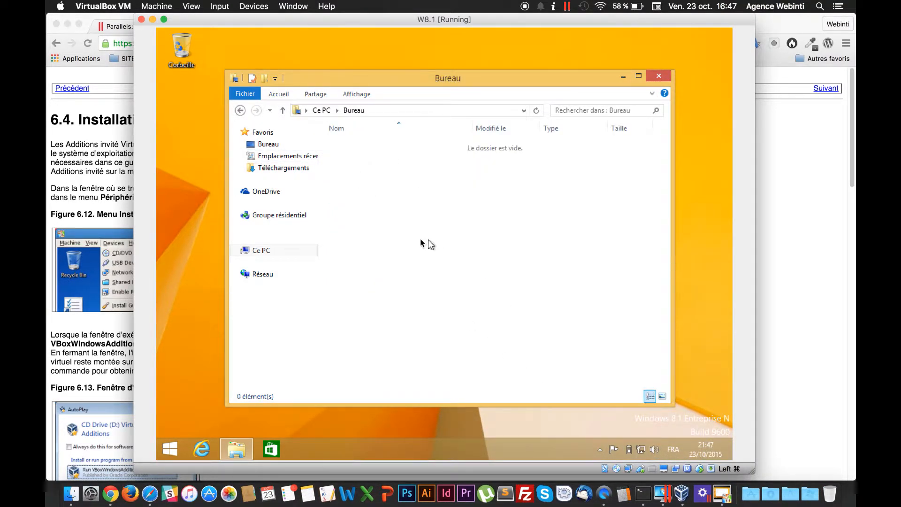
click(269, 145)
click(407, 167)
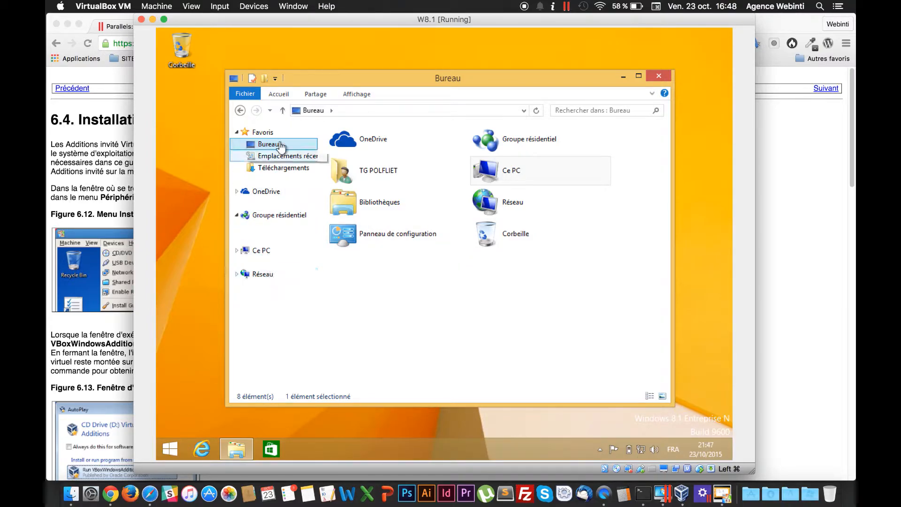
click(659, 76)
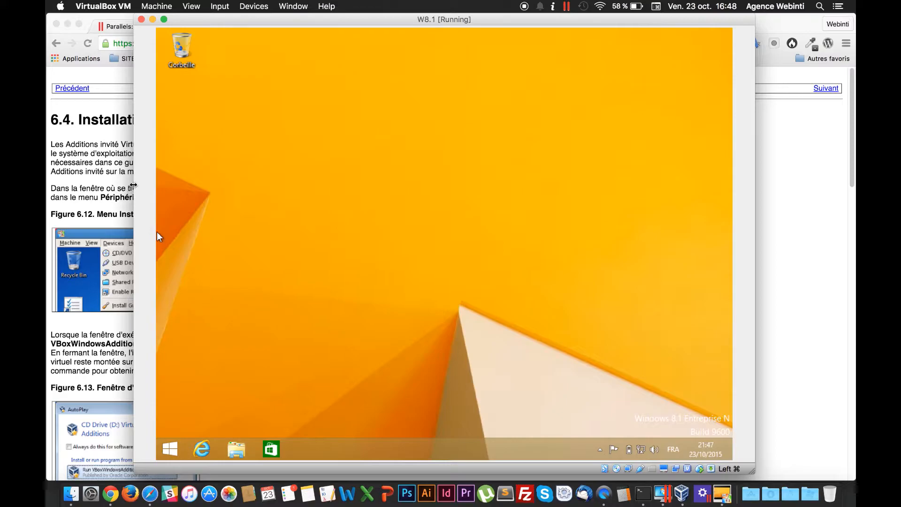
- Switch back to Chrome and examine the Guest Additions installation instructions in section 6.4, from the install menu to the restart
click(119, 184)
scroll(146, 186, down, 6)
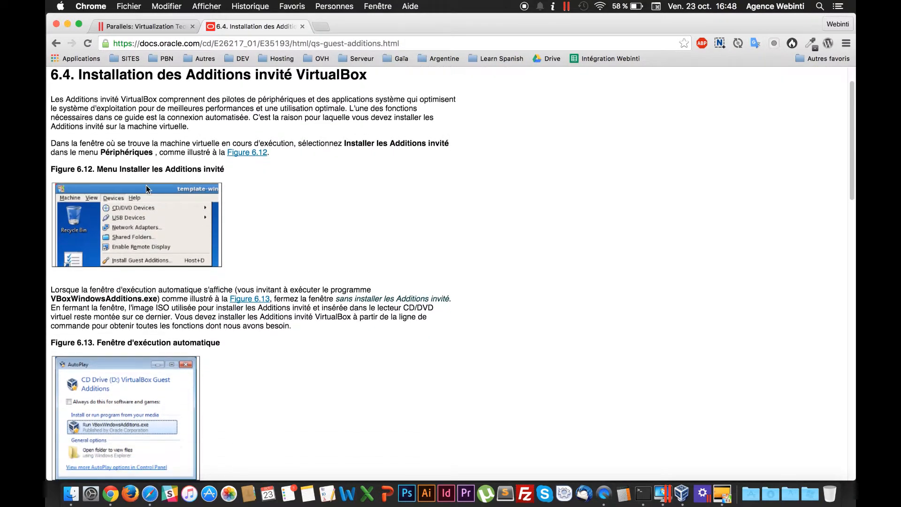
scroll(148, 186, down, 7)
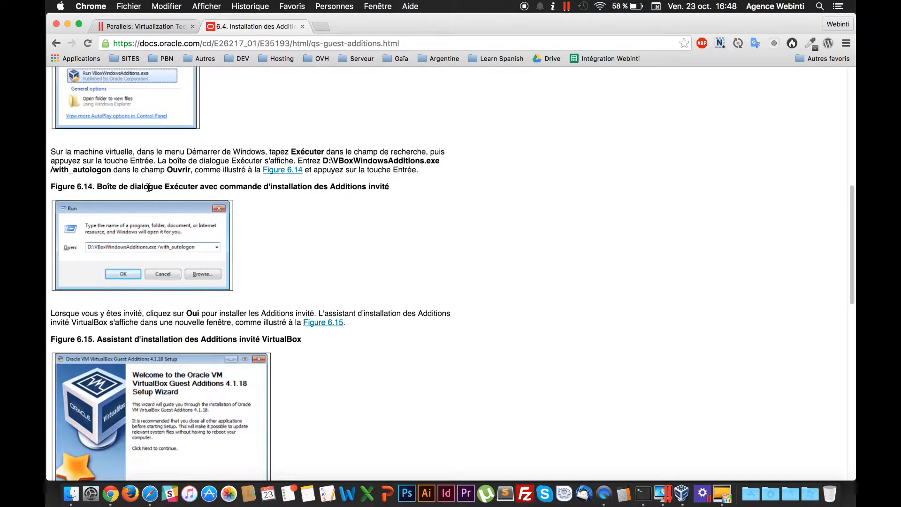
scroll(148, 191, up, 15)
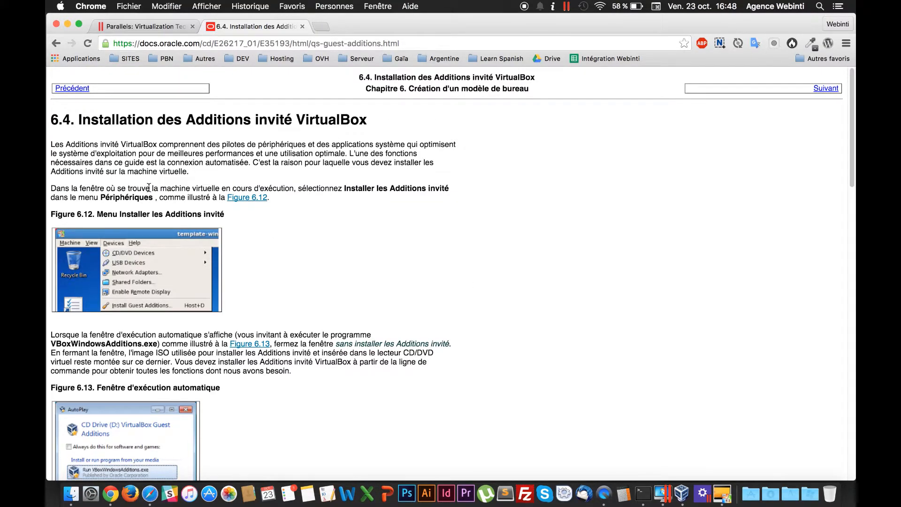
scroll(148, 187, down, 5)
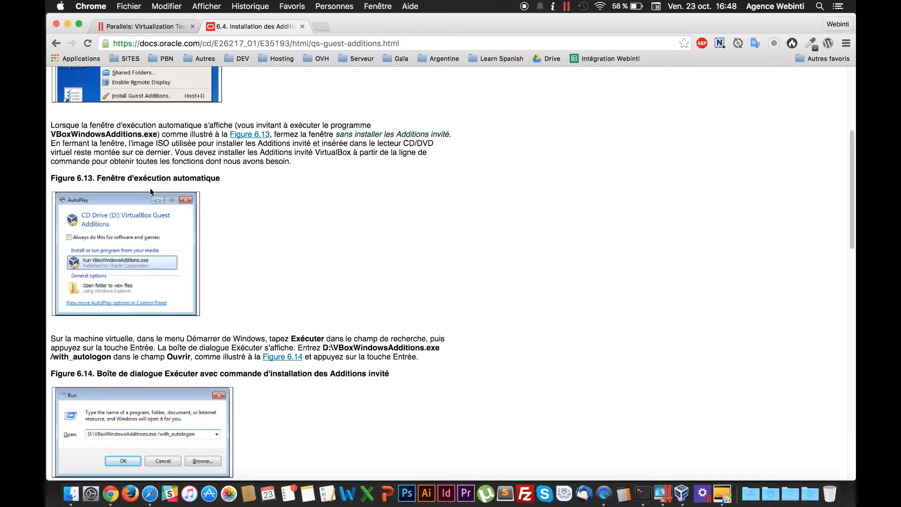
scroll(150, 189, down, 12)
scroll(150, 193, down, 7)
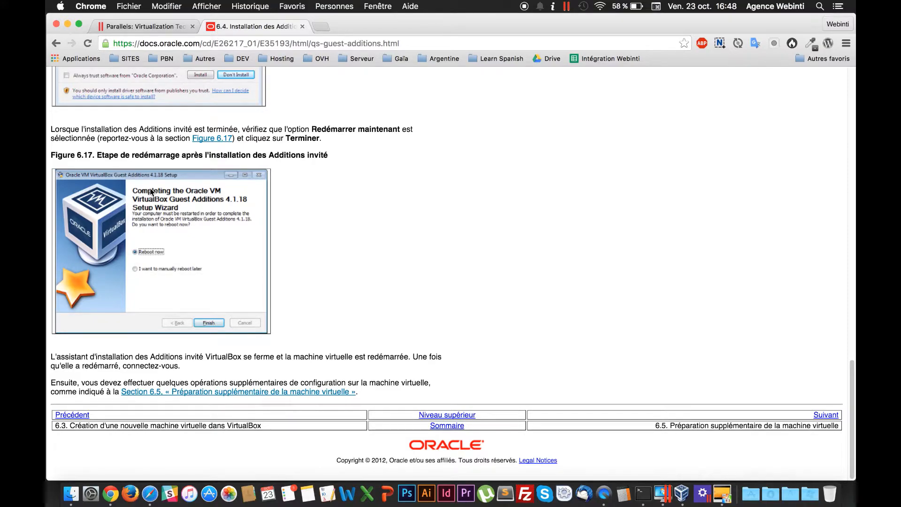
key(Home)
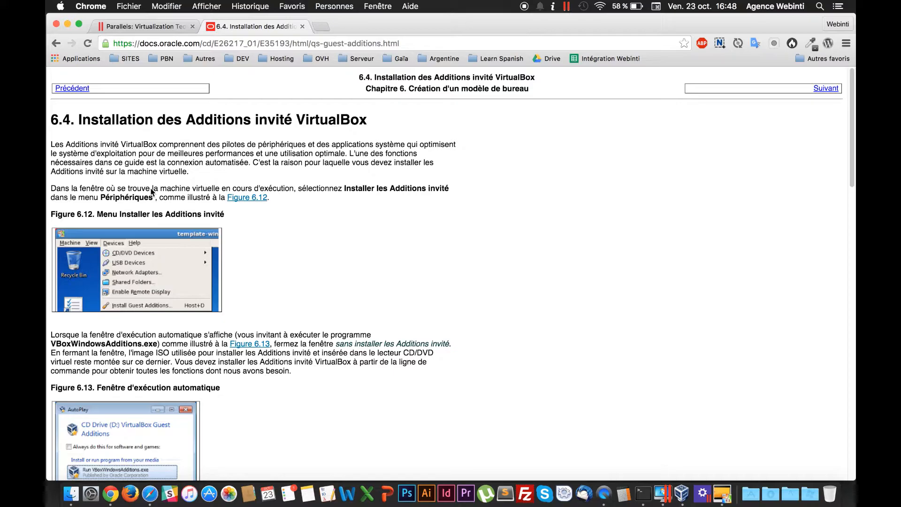
scroll(151, 191, down, 1)
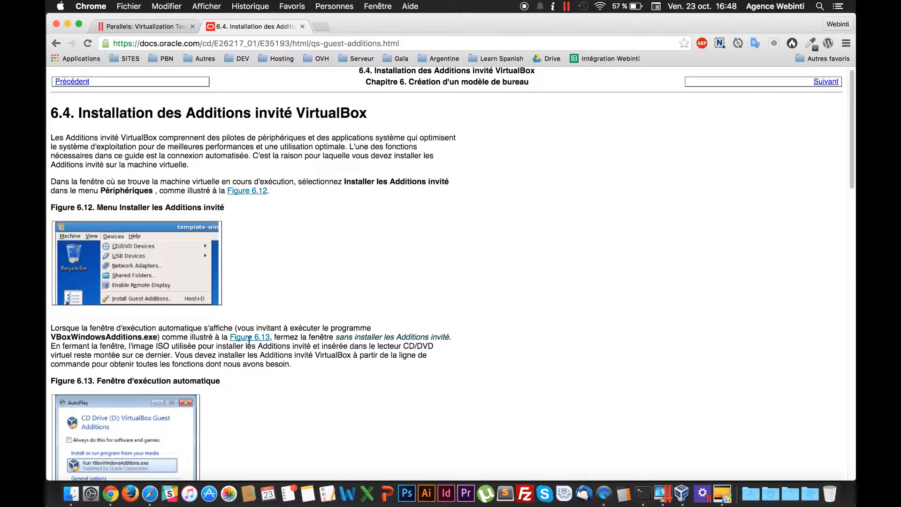
scroll(252, 339, down, 5)
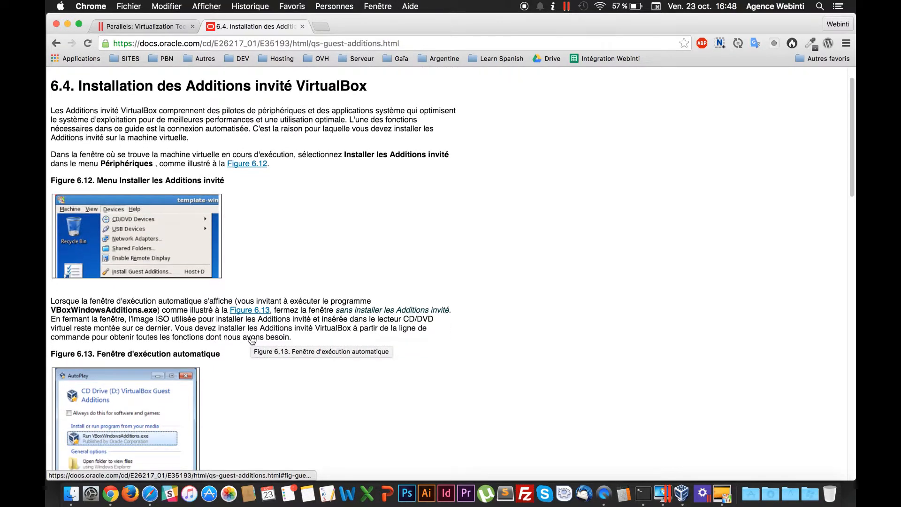
scroll(249, 338, up, 5)
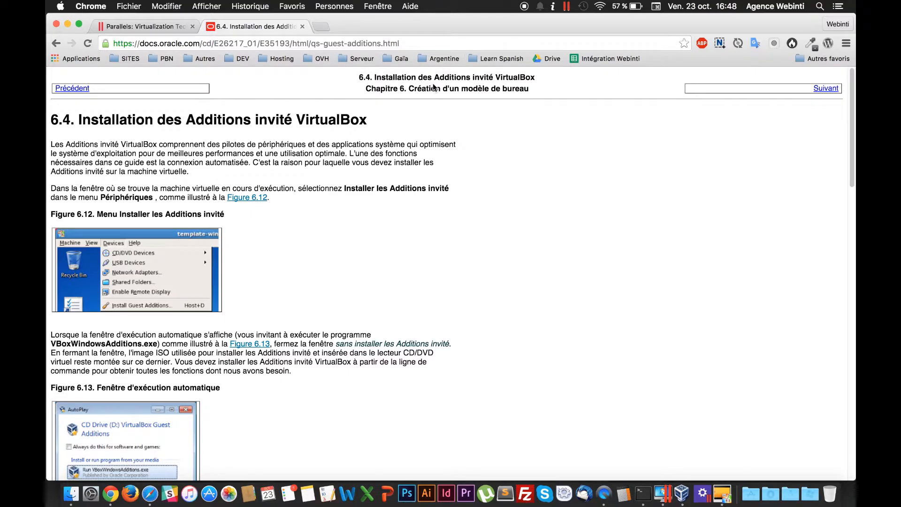
- Skim the preceding section 6.3 on creating a virtual machine in VirtualBox and return to section 6.4
click(78, 90)
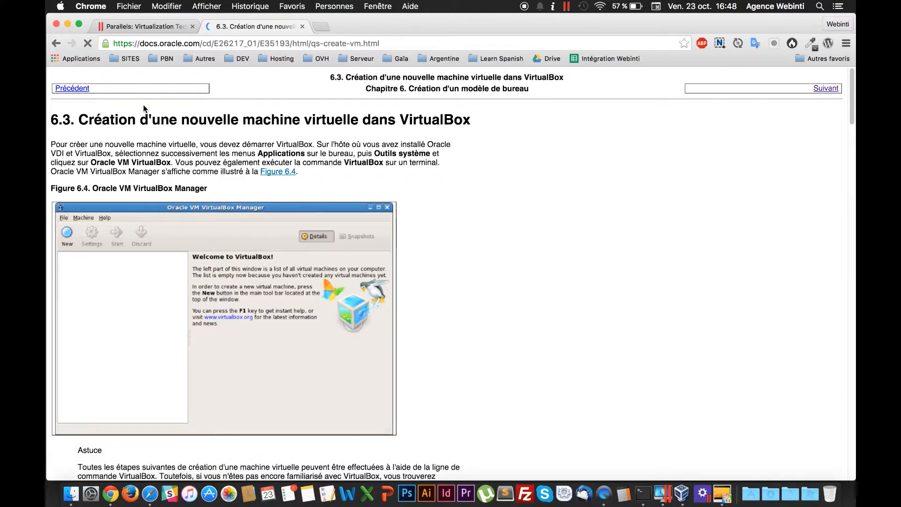
scroll(149, 112, down, 20)
scroll(153, 114, down, 20)
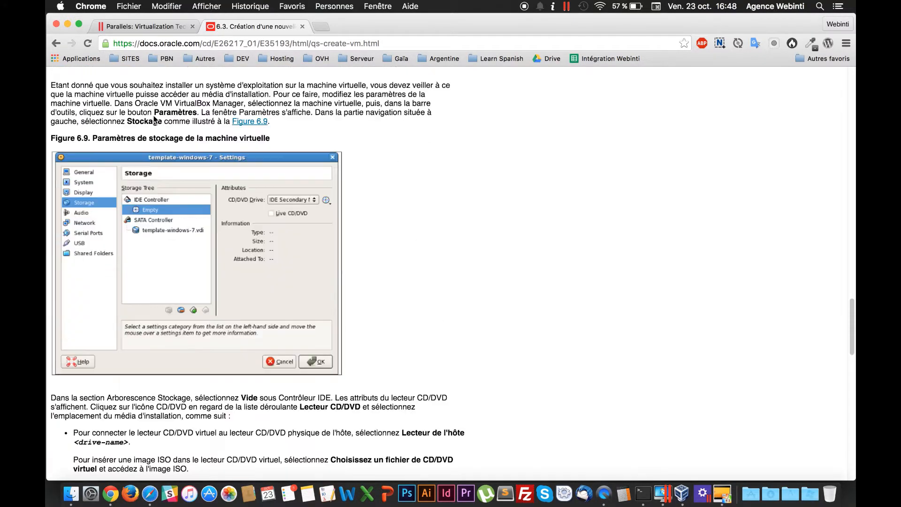
scroll(158, 121, down, 10)
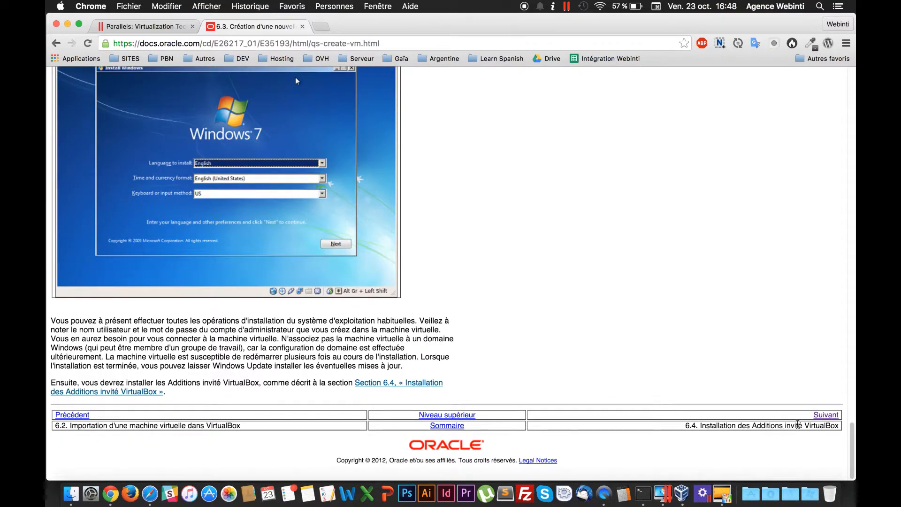
click(819, 417)
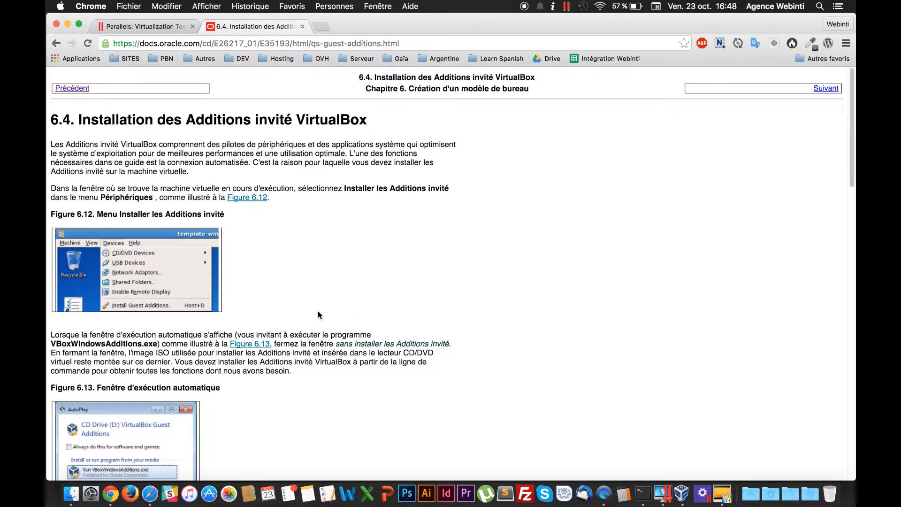
- Read the section 6.4 instructions on the automatic run window and the D:\VBoxWindowsAdditions.exe /with_autologon command
scroll(318, 311, down, 4)
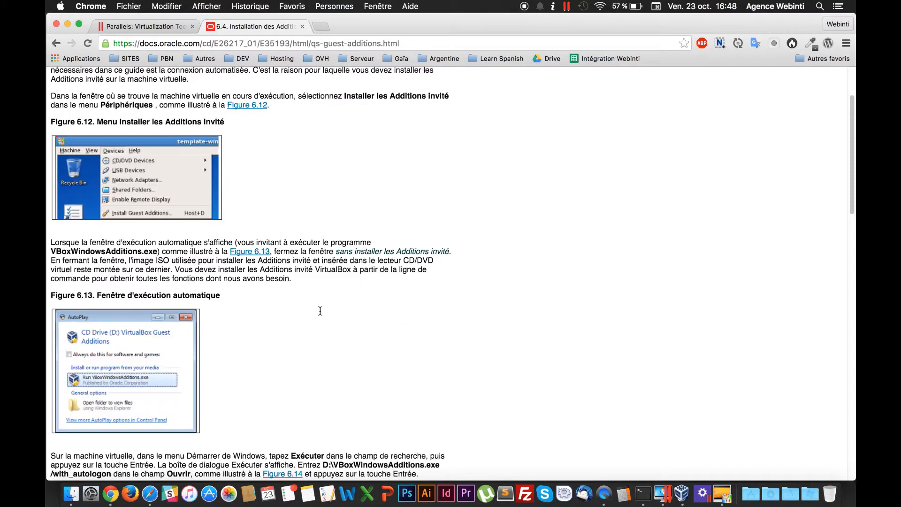
scroll(321, 311, down, 2)
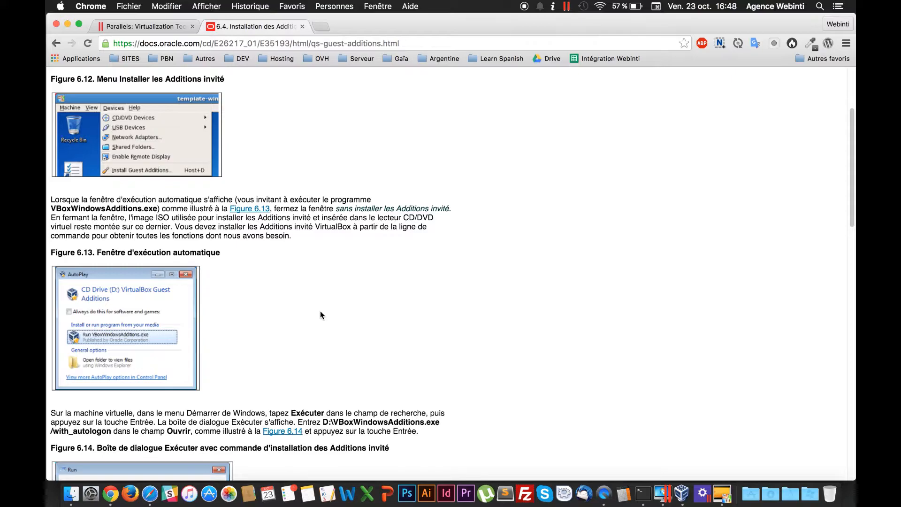
scroll(320, 310, down, 5)
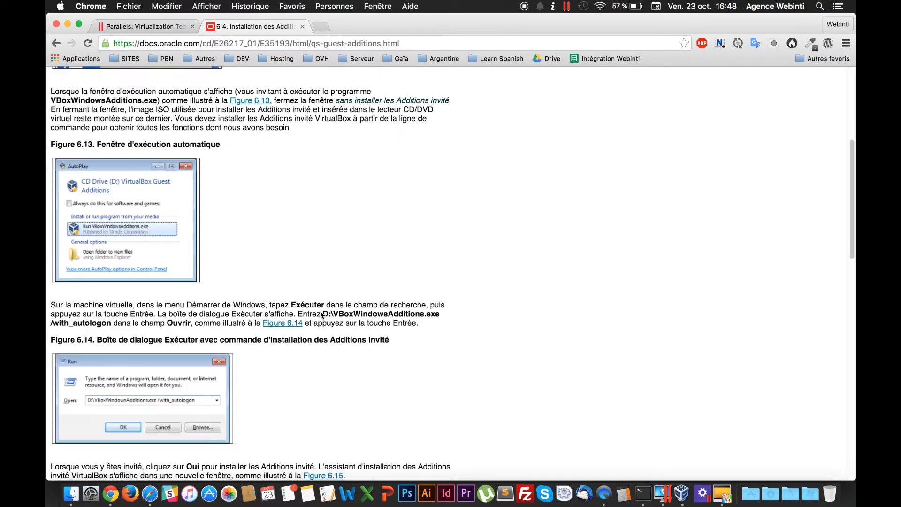
scroll(322, 314, down, 8)
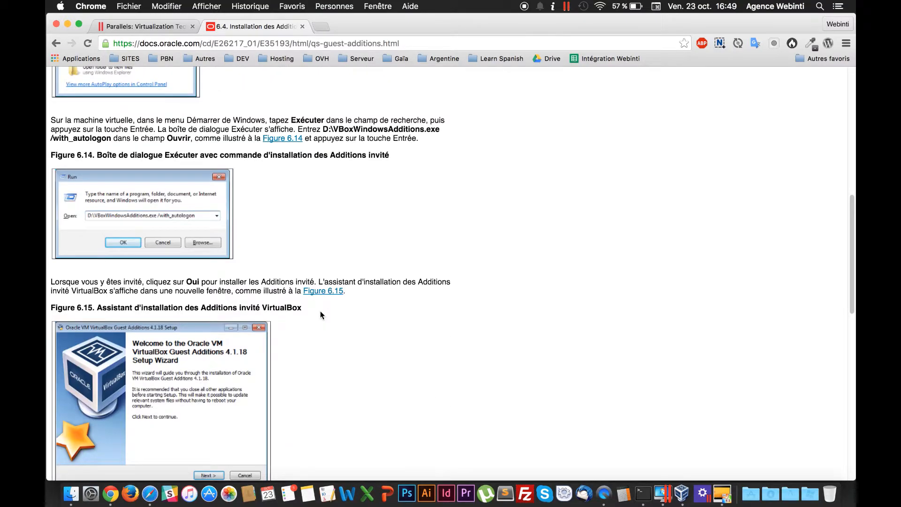
- Close the Guest Additions documentation page, return to the W8.1 machine and insert the Guest Additions CD image
key(super+w)
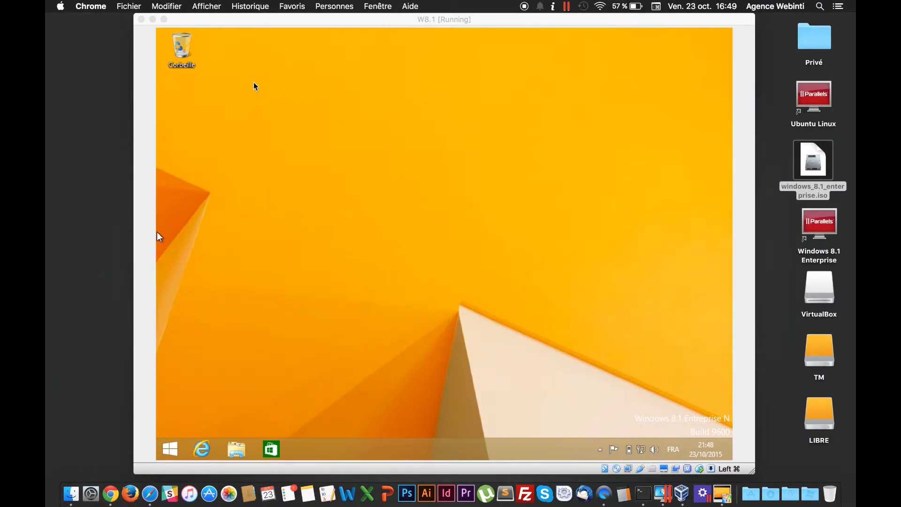
click(143, 33)
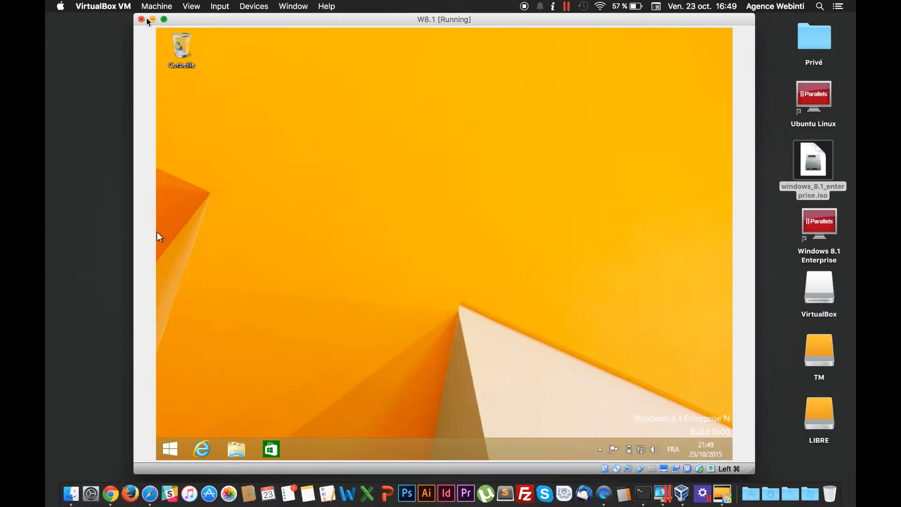
click(254, 6)
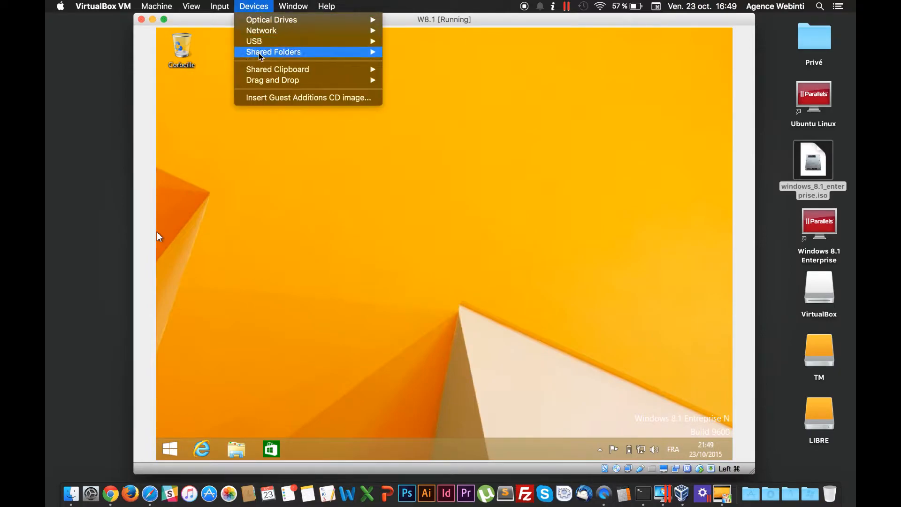
click(269, 97)
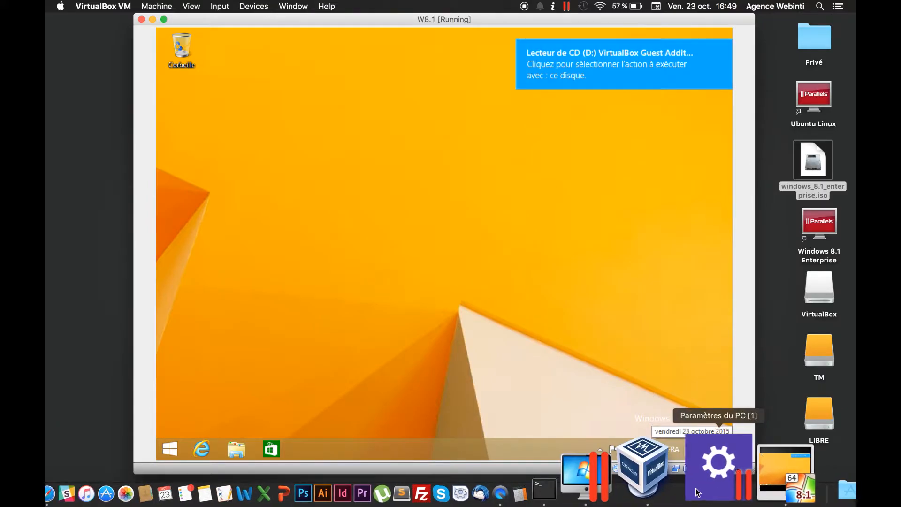
- Run VBoxWindowsAdditions.exe from the inserted CD in the W8.1 machine and authorize it to make changes
click(628, 67)
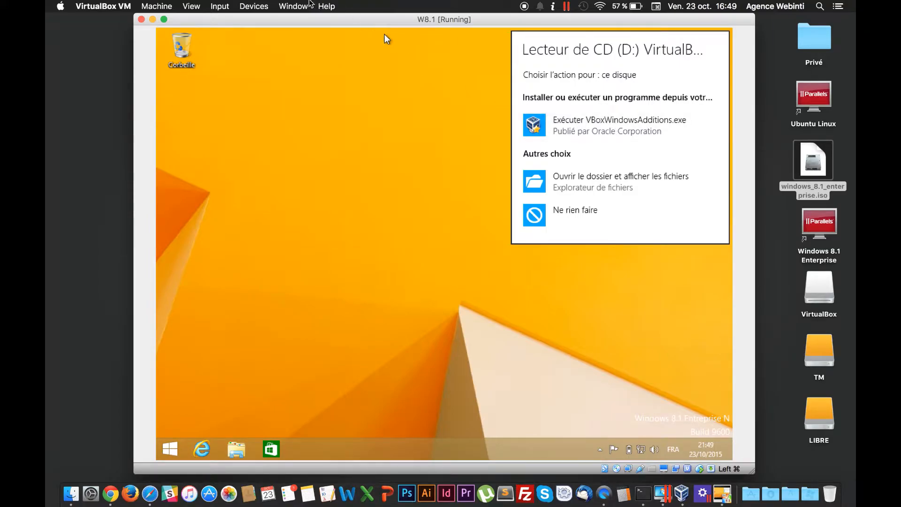
click(261, 5)
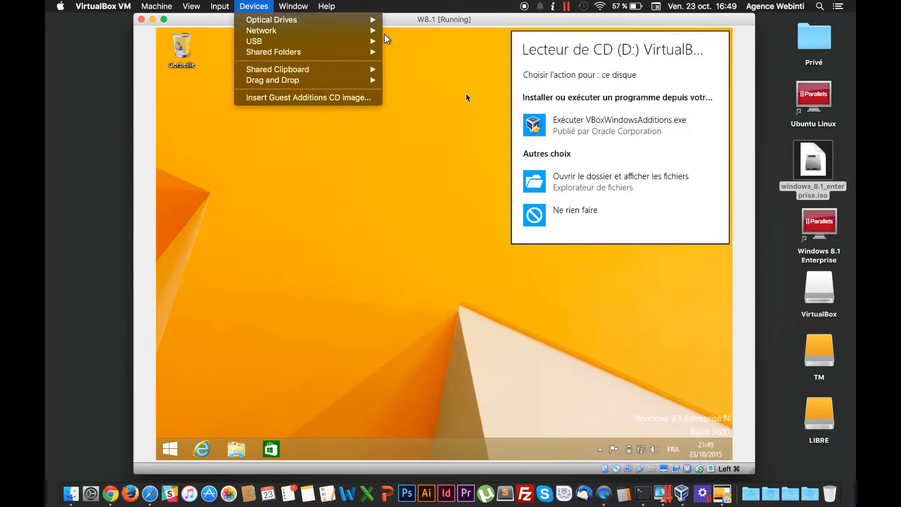
click(590, 125)
click(591, 125)
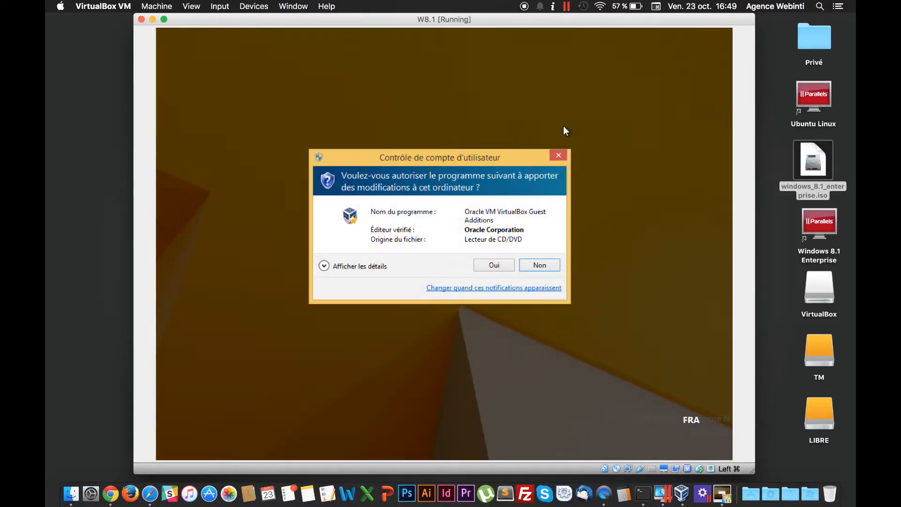
click(493, 264)
- Install Guest Additions 5.0.8 in C:\Program Files\Oracle\VirtualBox Guest Additions, accept the driver installation and restart Windows immediately
click(509, 327)
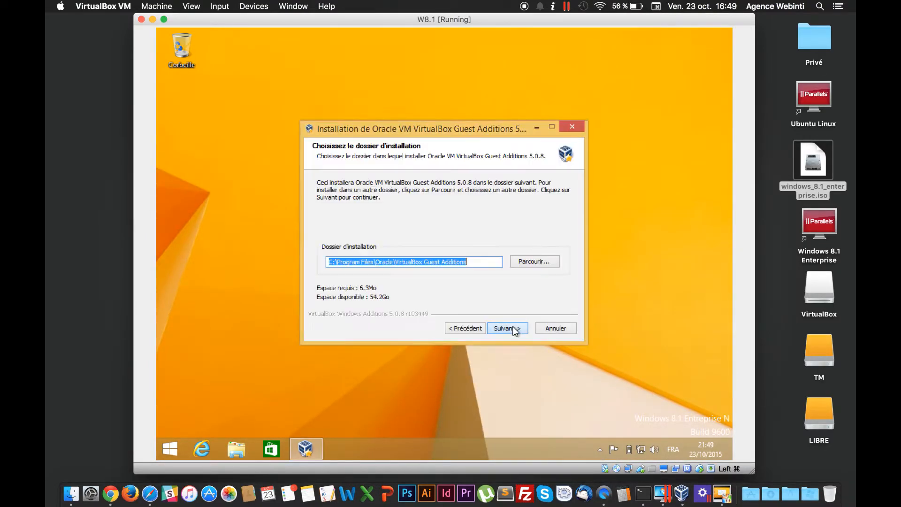
click(512, 327)
click(511, 327)
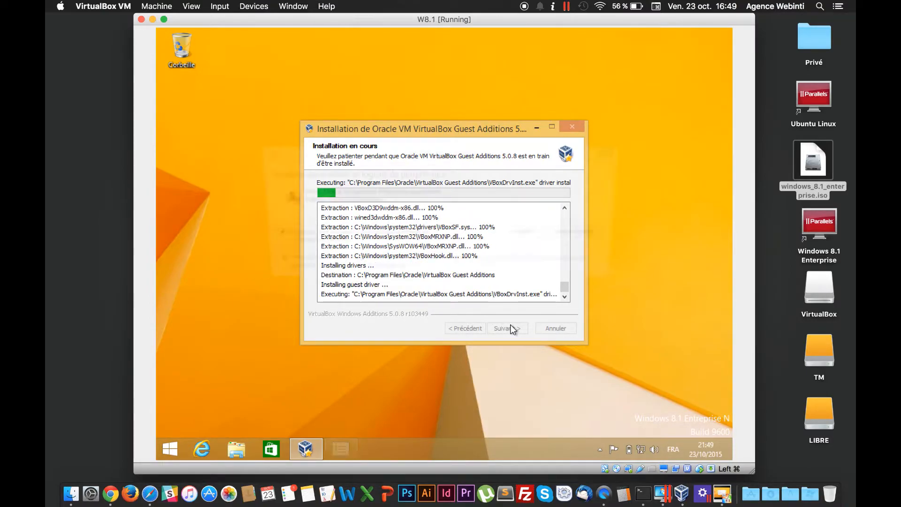
click(529, 233)
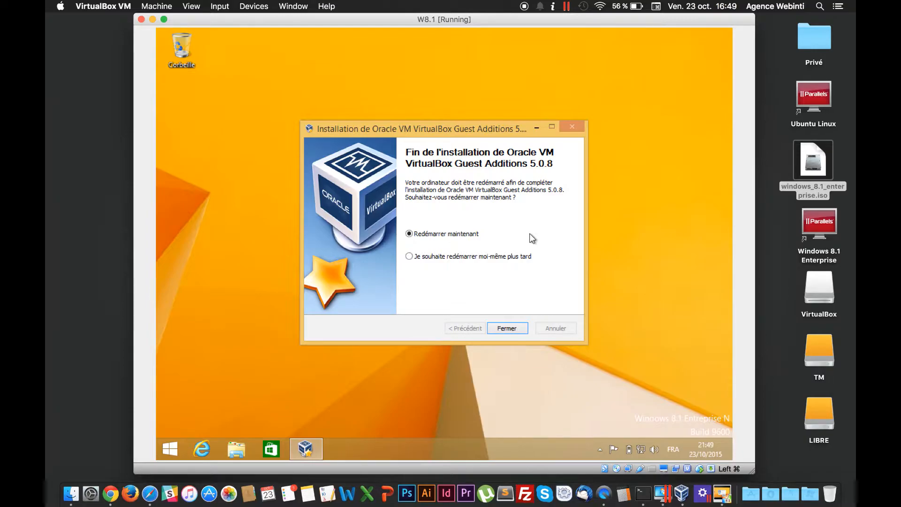
click(512, 328)
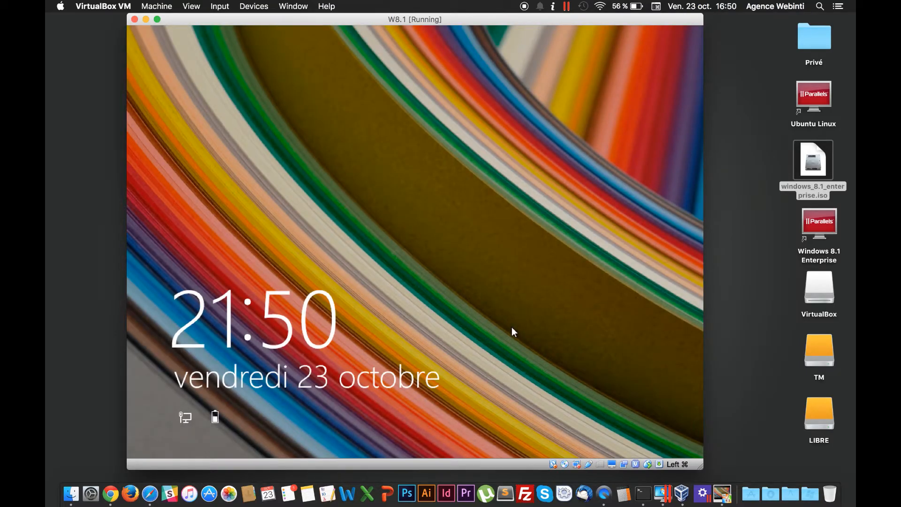
- Unlock the restarted Windows 8.1 machine and sign in with the account password
click(441, 231)
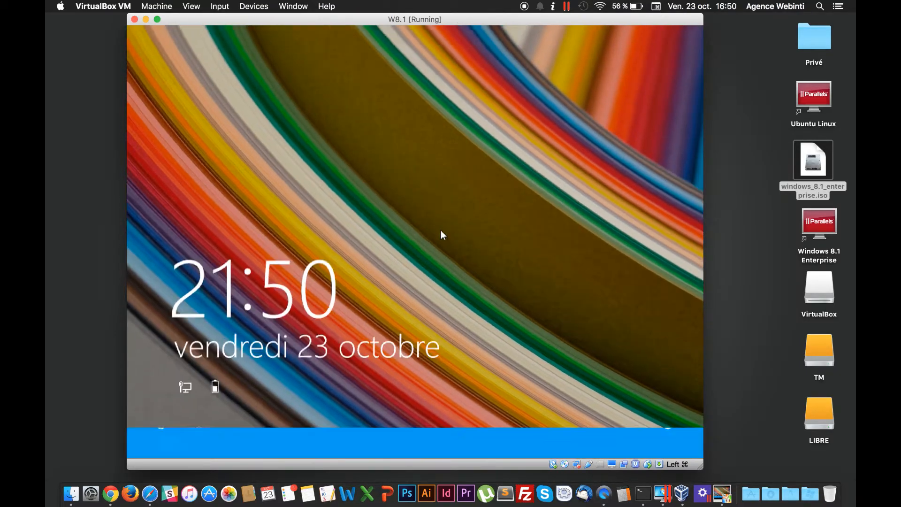
text(••••)
key(Return)
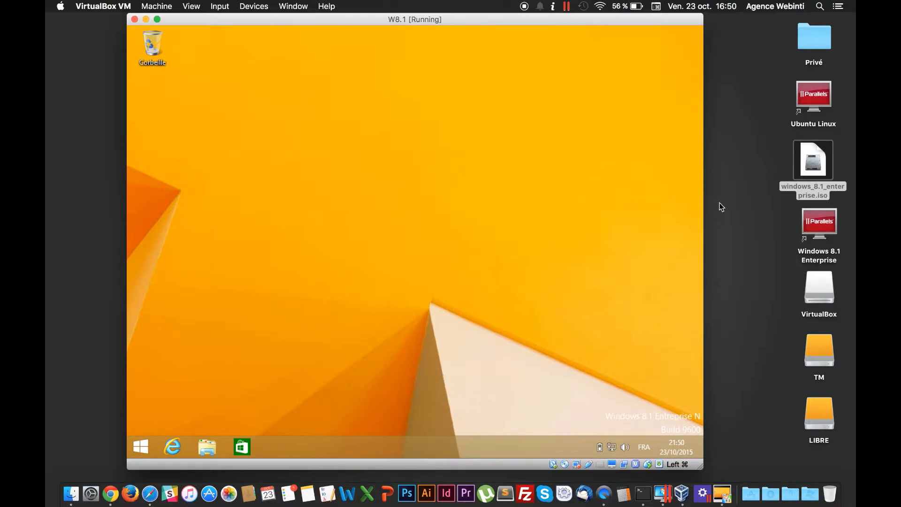
- Enlarge and reposition the W8.1 machine window so that it fills nearly the whole Mac screen
drag(704, 200, 794, 202)
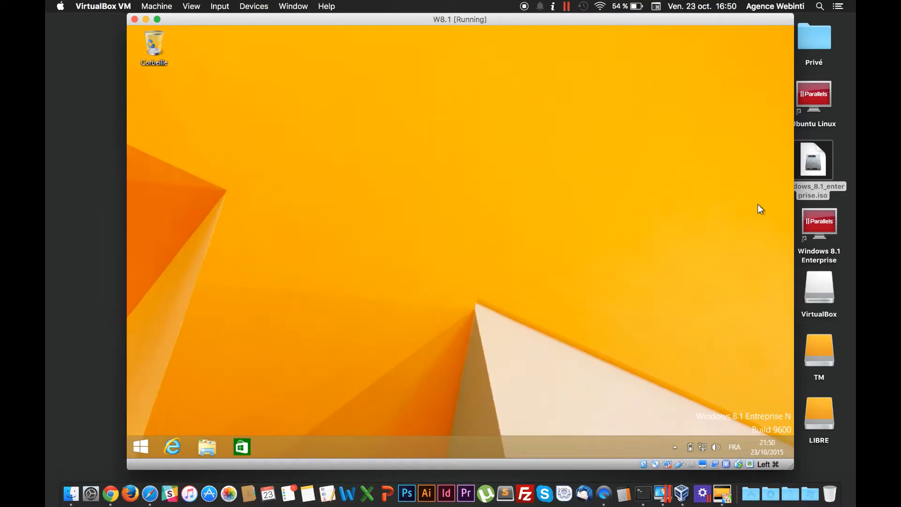
drag(125, 249, 56, 240)
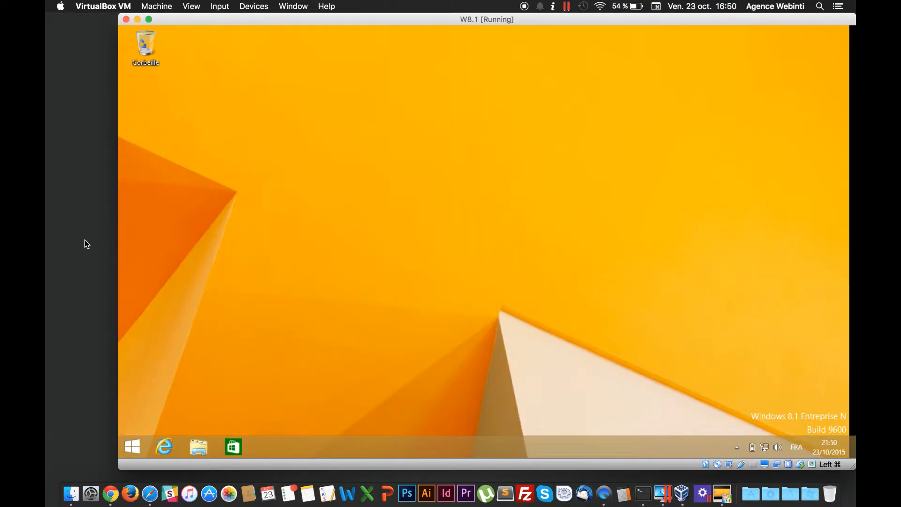
drag(299, 19, 242, 11)
drag(789, 472, 850, 483)
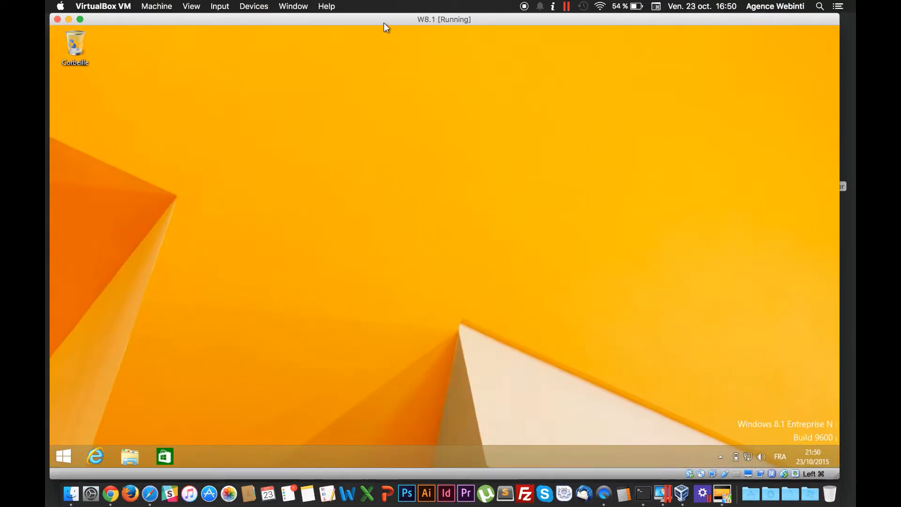
- Review the W8.1 machine's device options, including Shared Folders, and close the VirtualBox installer window in Finder
click(291, 6)
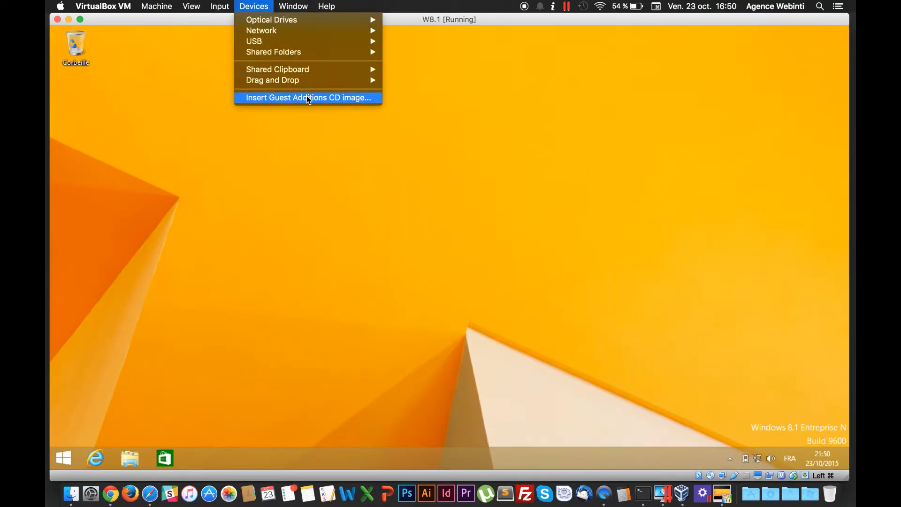
mouse_move(302, 84)
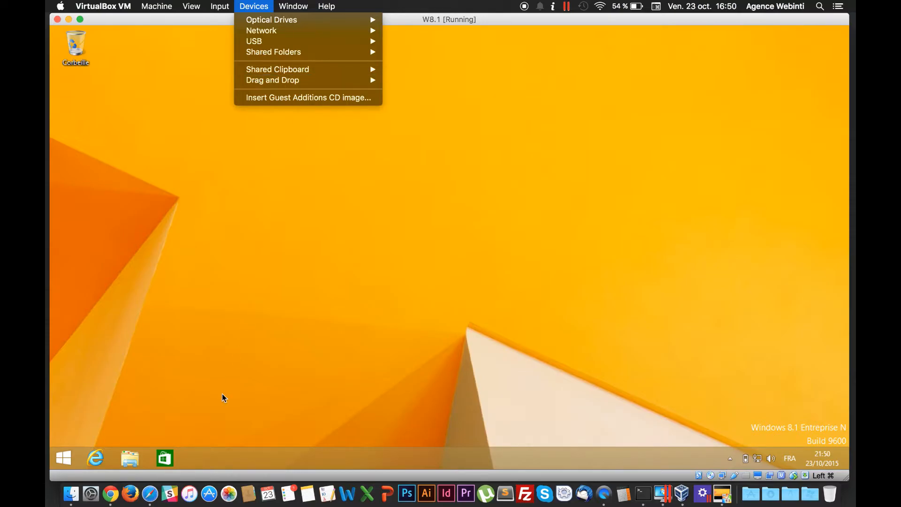
click(77, 490)
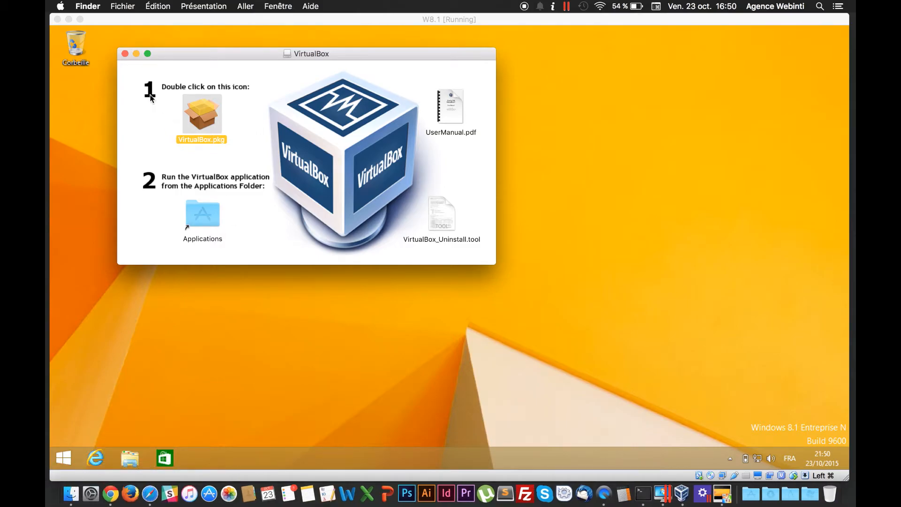
click(125, 54)
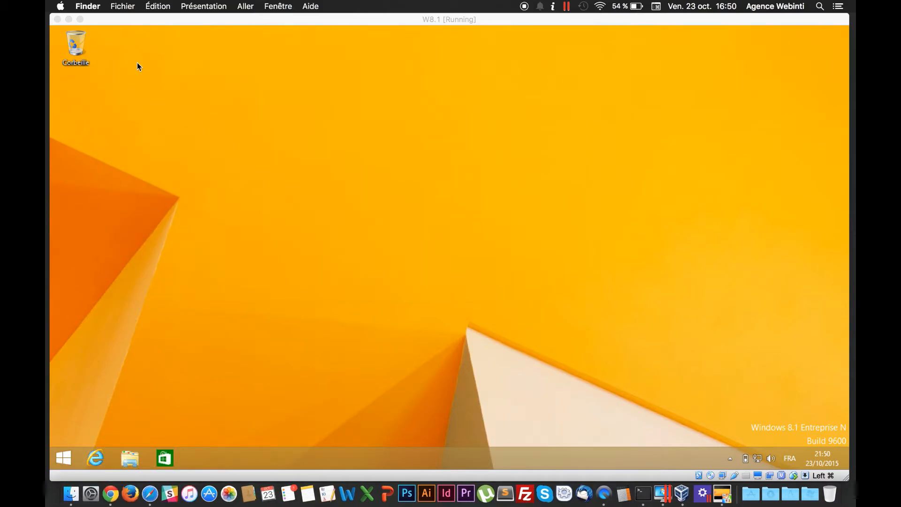
click(268, 151)
click(254, 6)
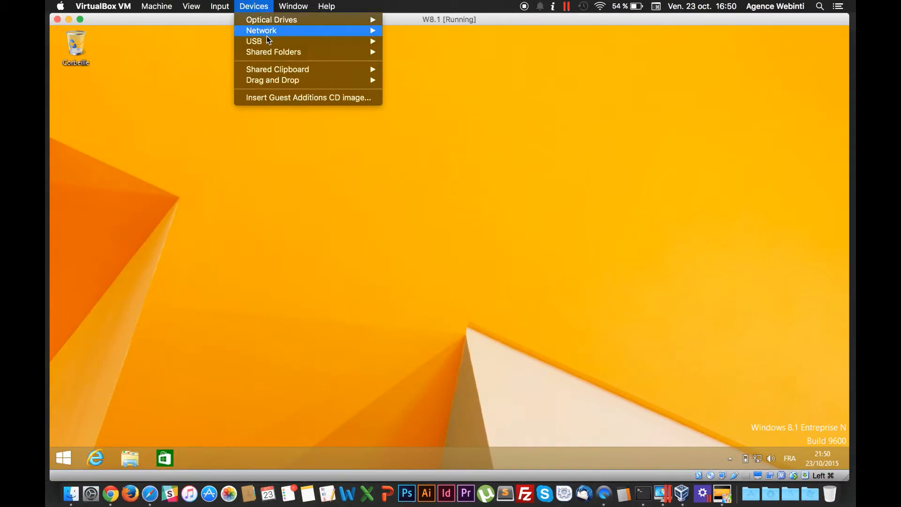
mouse_move(268, 67)
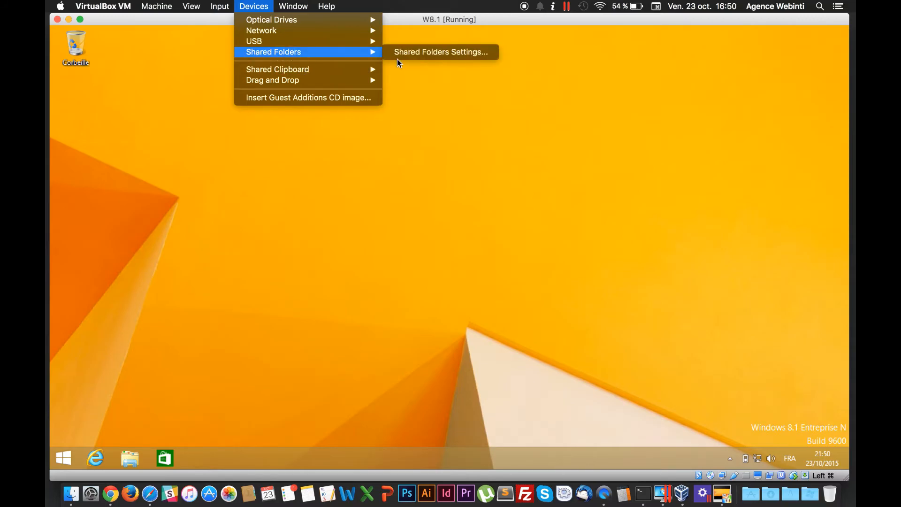
- Check the Téléchargements folder in the W8.1 machine's File Explorer and close the window
click(135, 451)
click(135, 453)
double_click(353, 216)
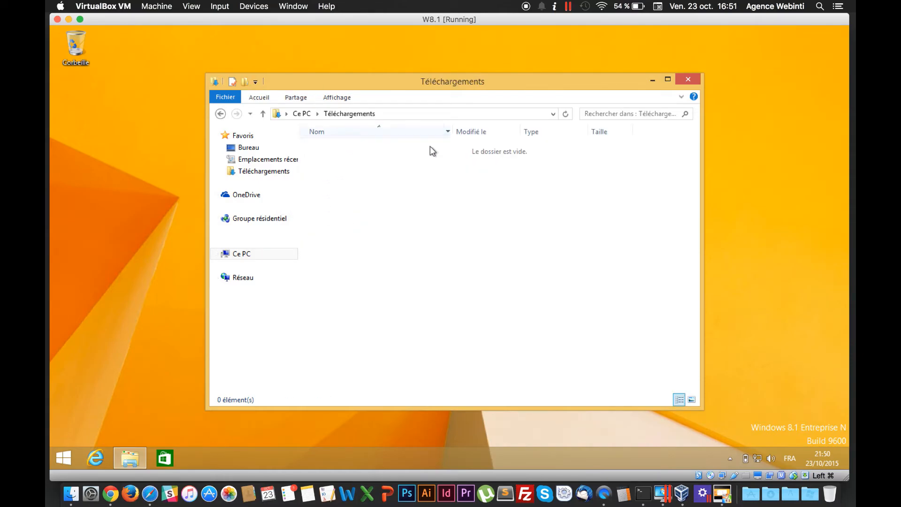
click(689, 79)
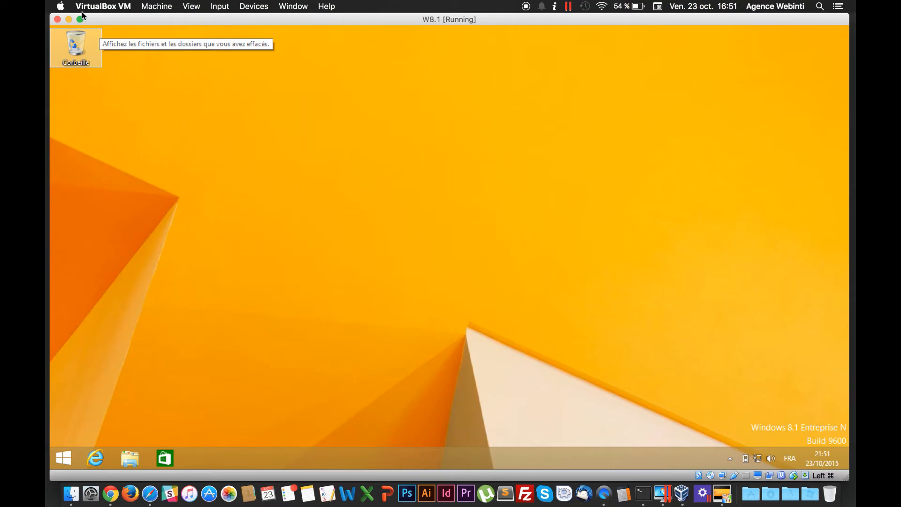
- Close the W8.1 machine window and shut the virtual machine down
click(57, 19)
click(463, 97)
click(497, 118)
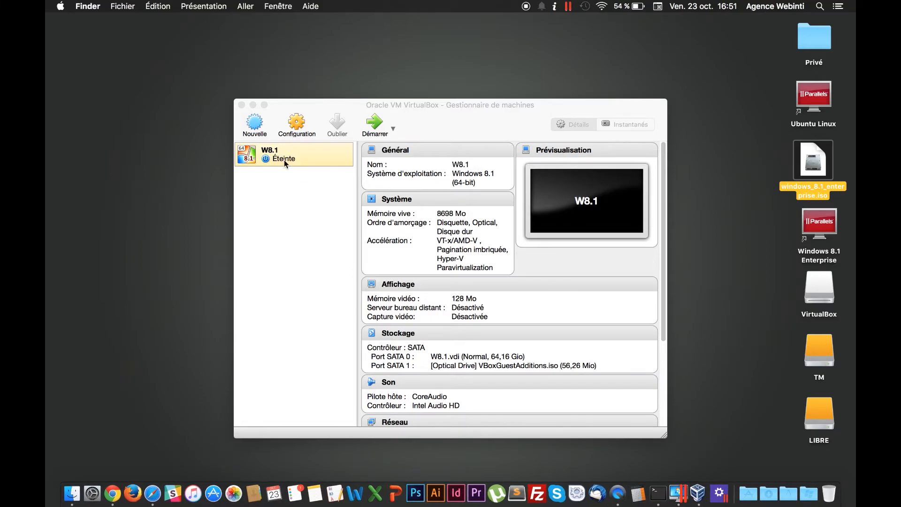
- Add a shared folder in the W8.1 configuration, choosing the Mac's Bureau folder (Desktop) as its path
click(296, 135)
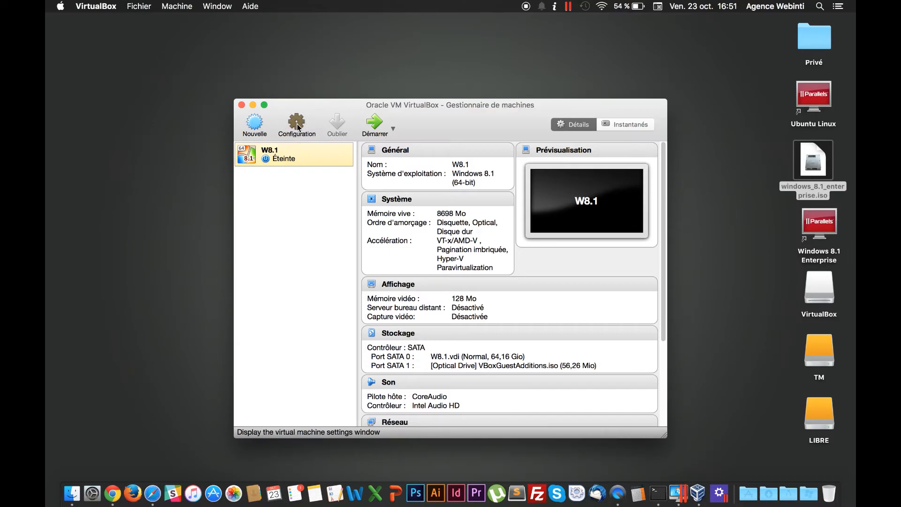
click(516, 151)
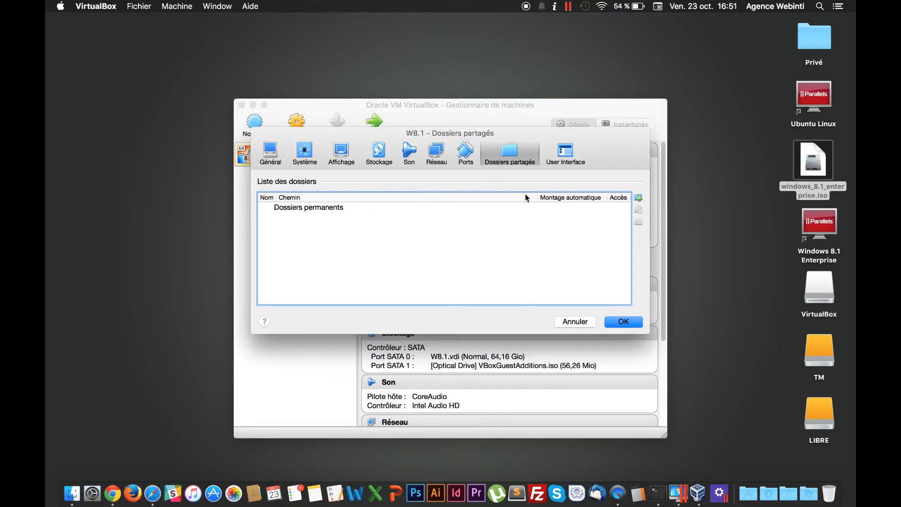
click(639, 198)
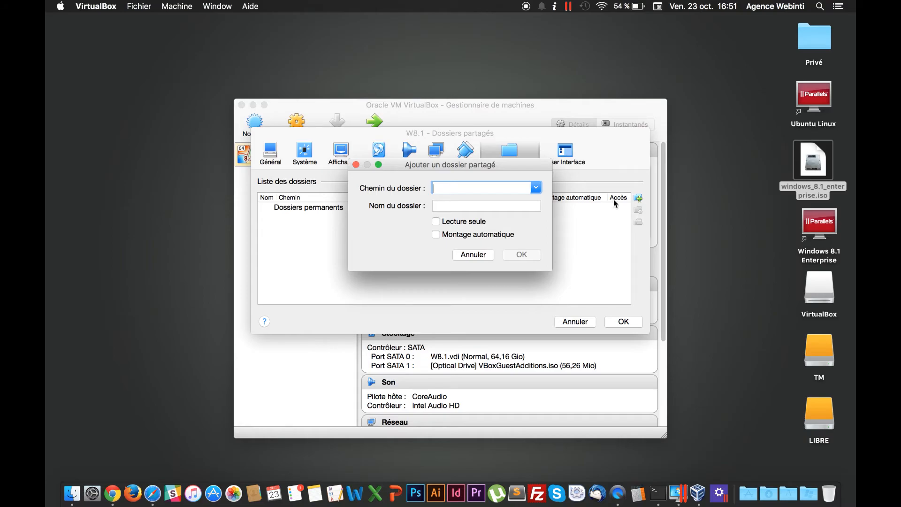
click(538, 188)
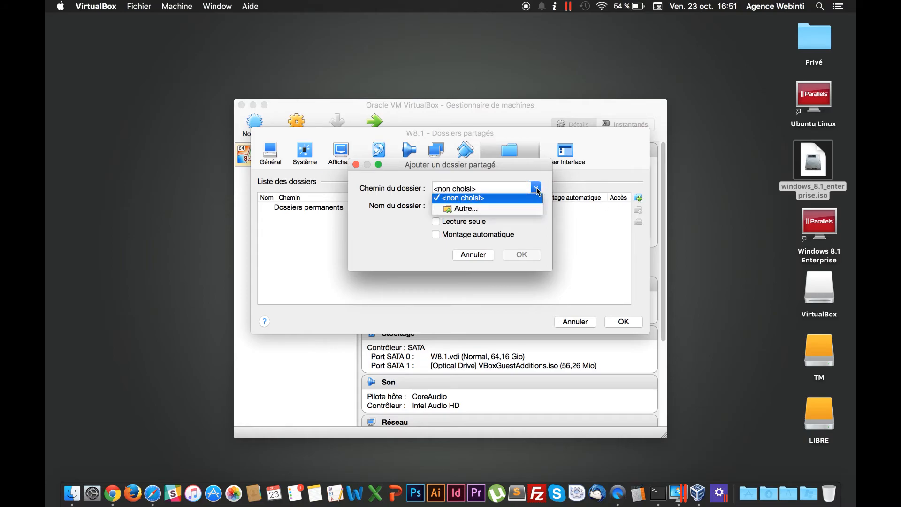
click(509, 210)
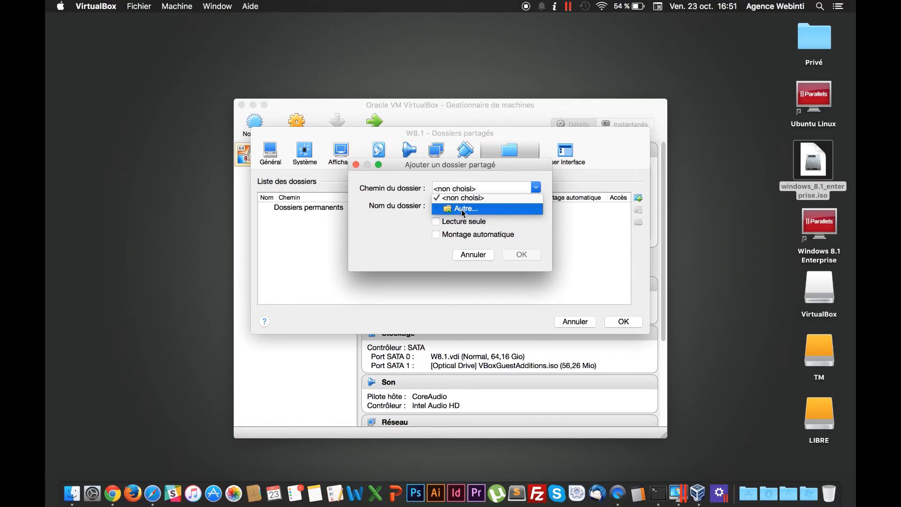
click(492, 212)
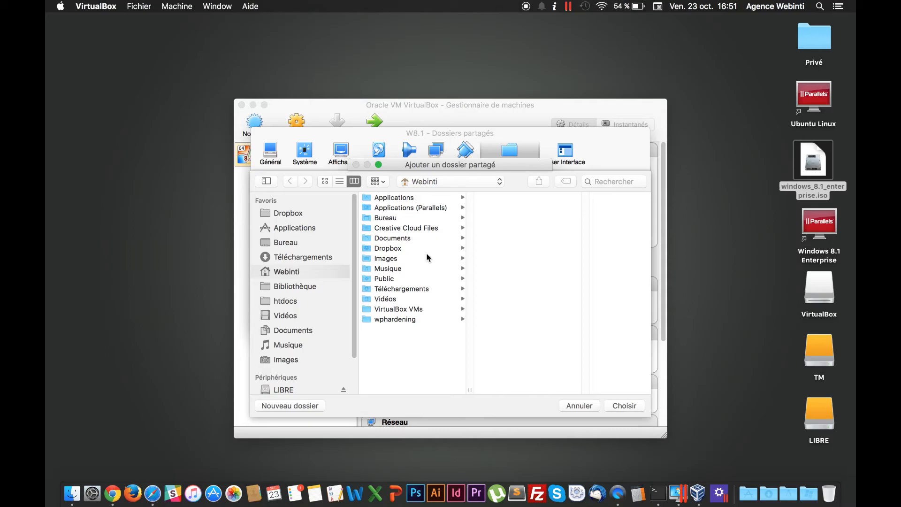
click(277, 242)
click(627, 406)
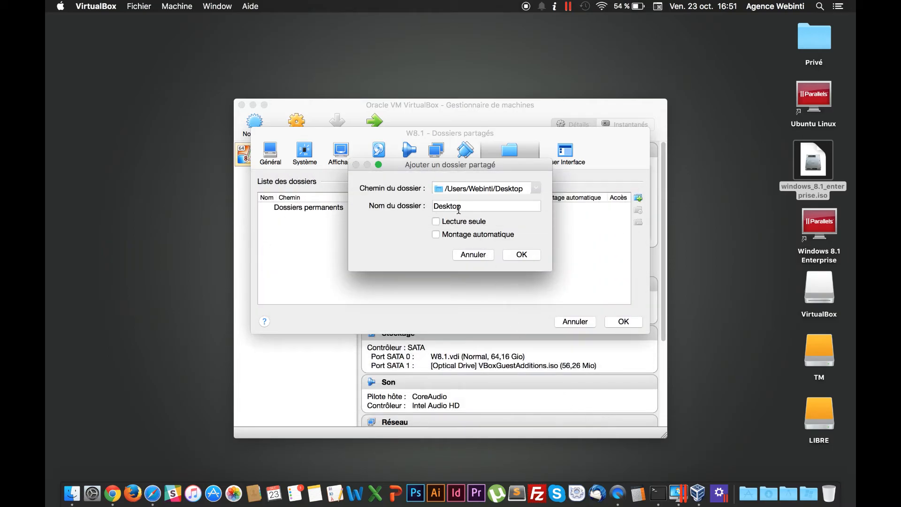
- Enable Montage automatique for the Desktop shared folder, save the configuration and start the W8.1 machine
click(436, 234)
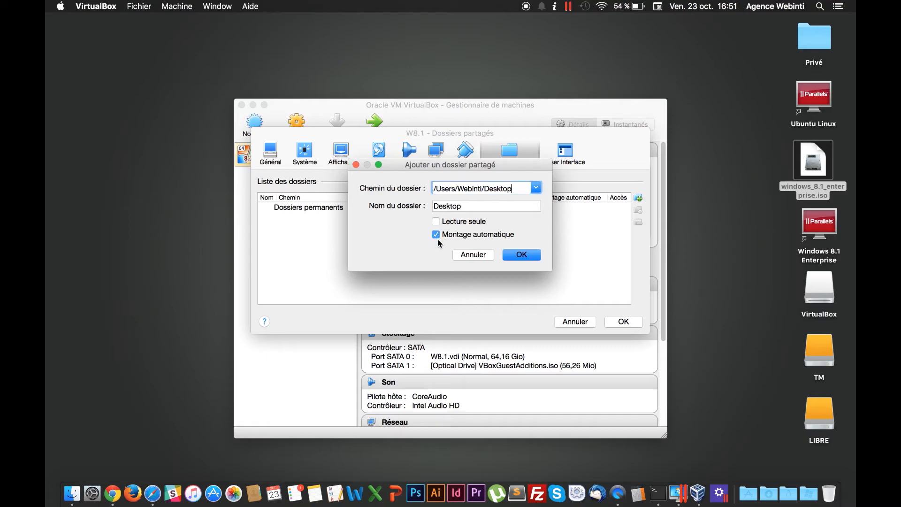
click(516, 255)
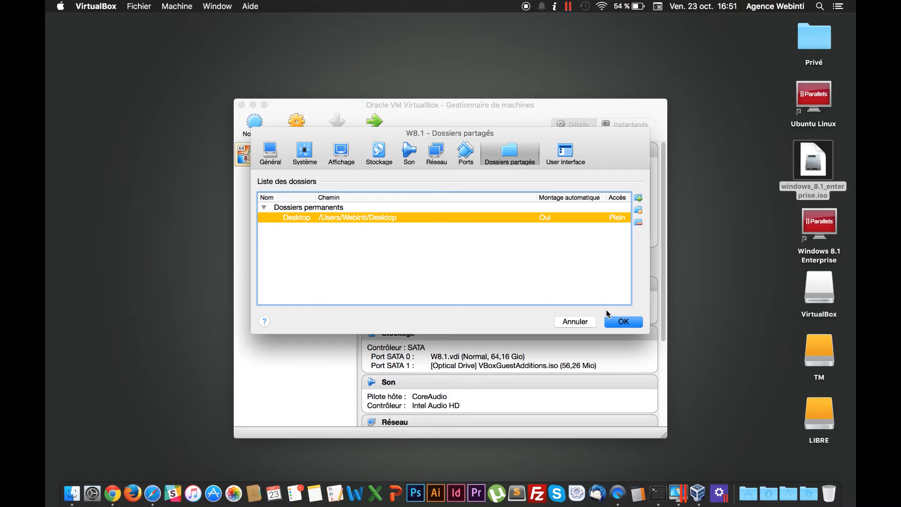
click(616, 323)
click(374, 123)
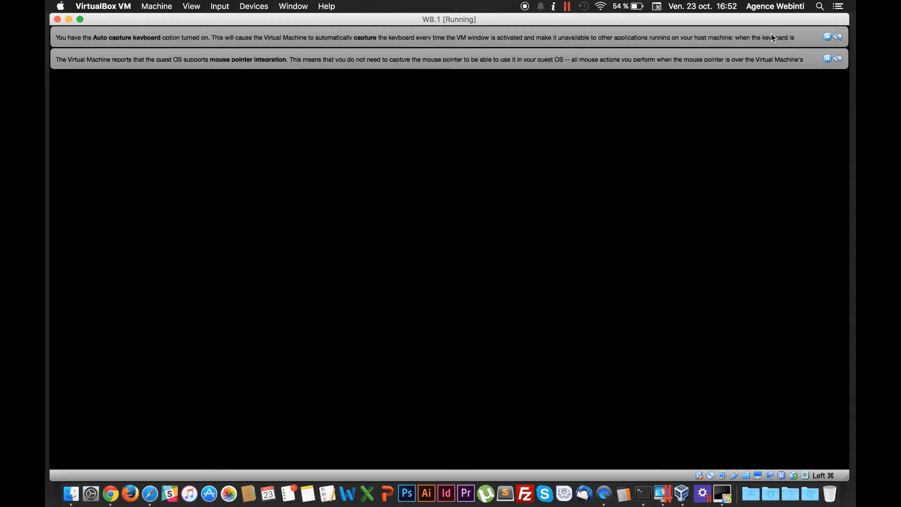
- Dismiss the keyboard and mouse capture notices and sign in to Windows 8.1 with the account password
click(828, 36)
click(828, 37)
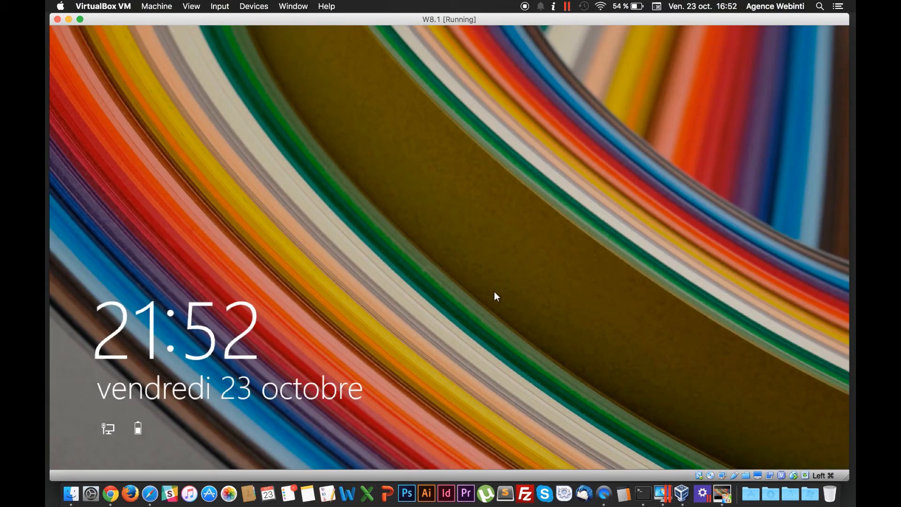
click(481, 302)
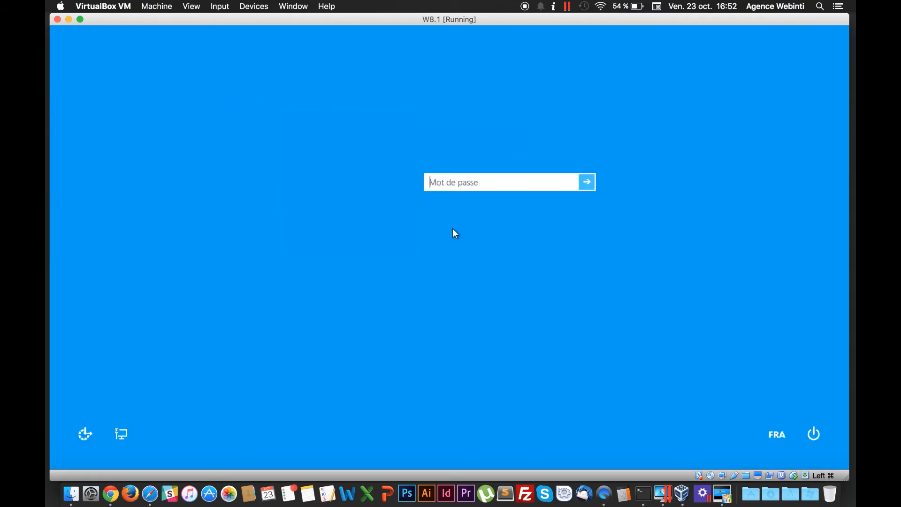
text(••••••••)
key(Return)
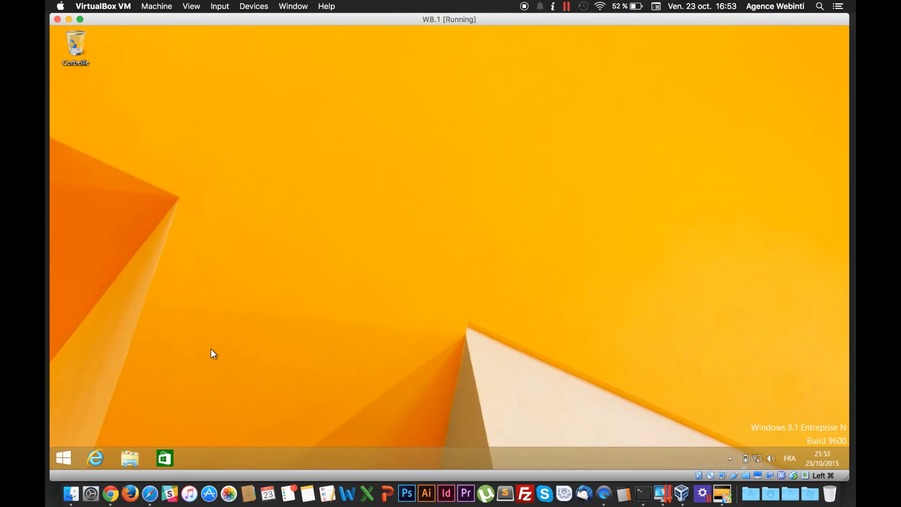
- Check the contents of the shared Desktop (\\vboxsrv) (E:) network drive in File Explorer and close the window
click(131, 458)
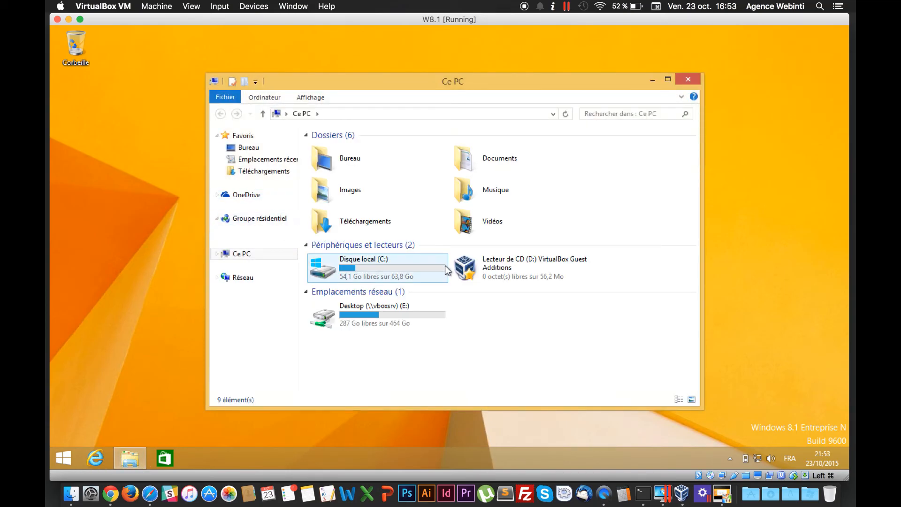
double_click(374, 320)
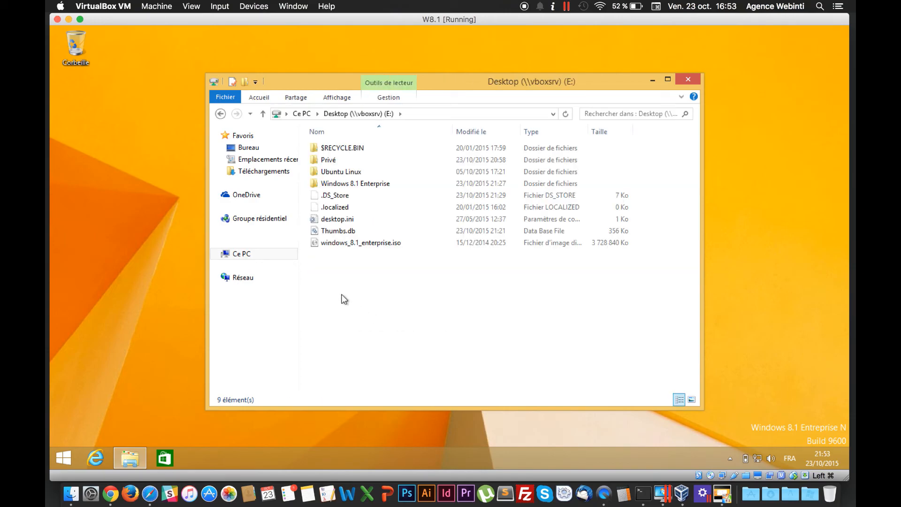
click(220, 113)
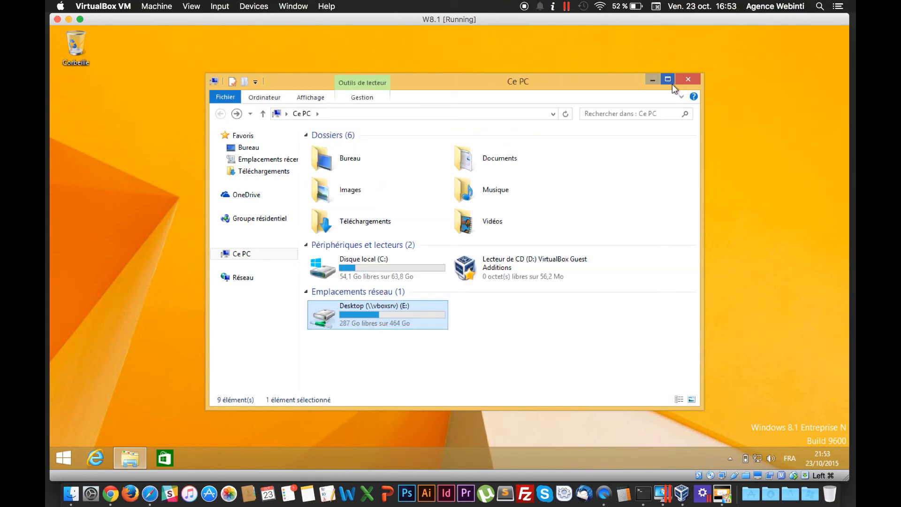
click(684, 86)
- Reopen the shared Desktop (E:) drive, look inside its Windows 8.1 Enterprise folder and return to the drive's root
click(141, 453)
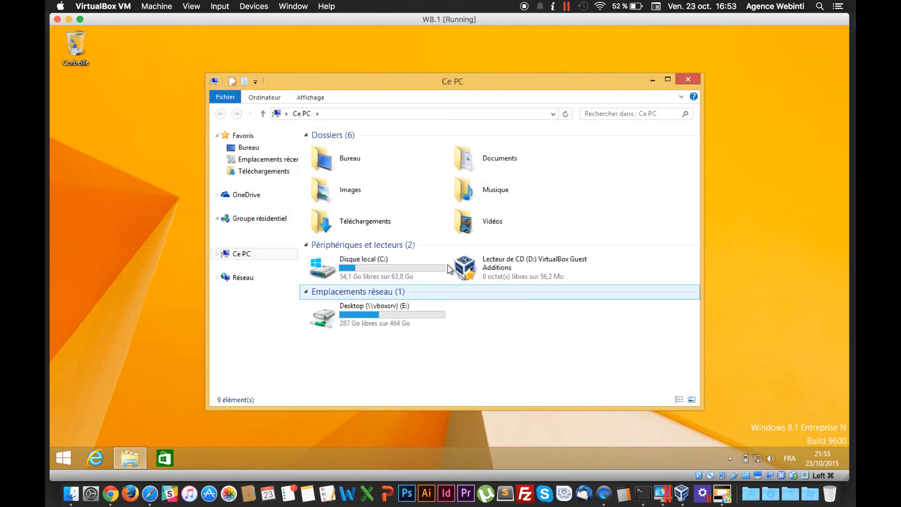
double_click(362, 312)
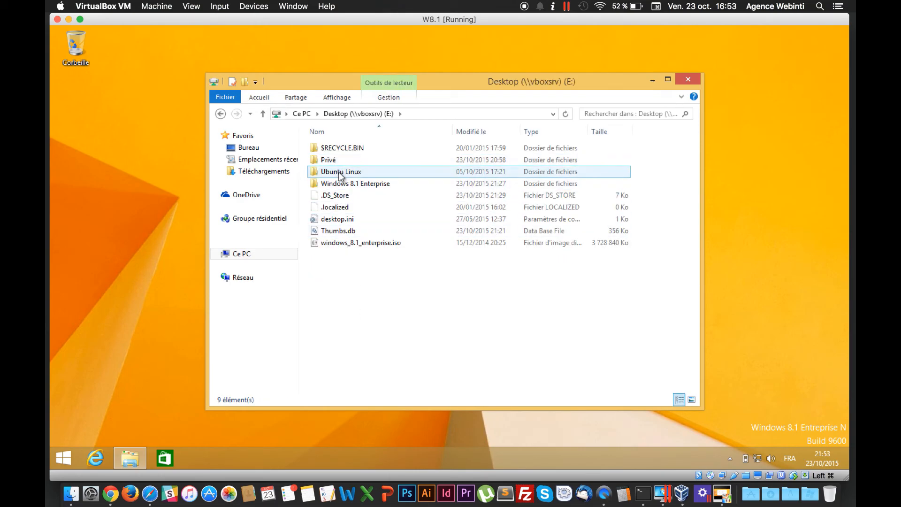
click(344, 207)
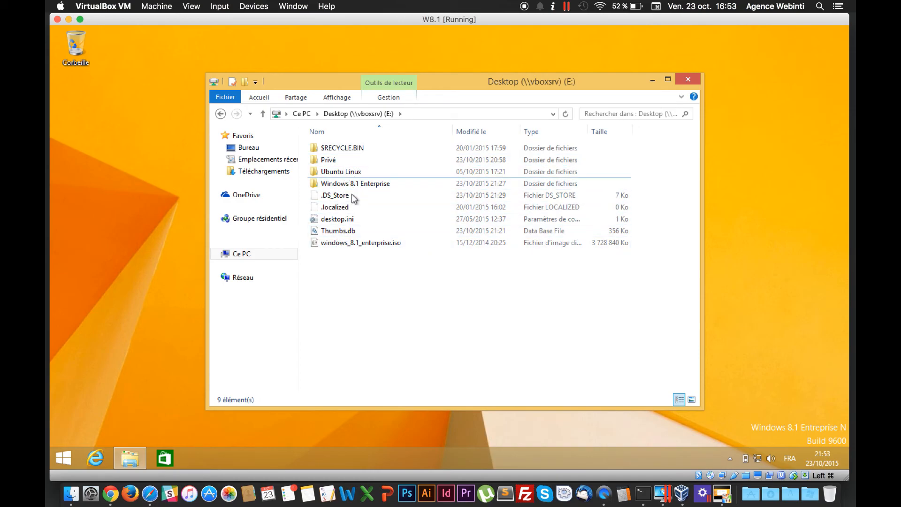
click(351, 251)
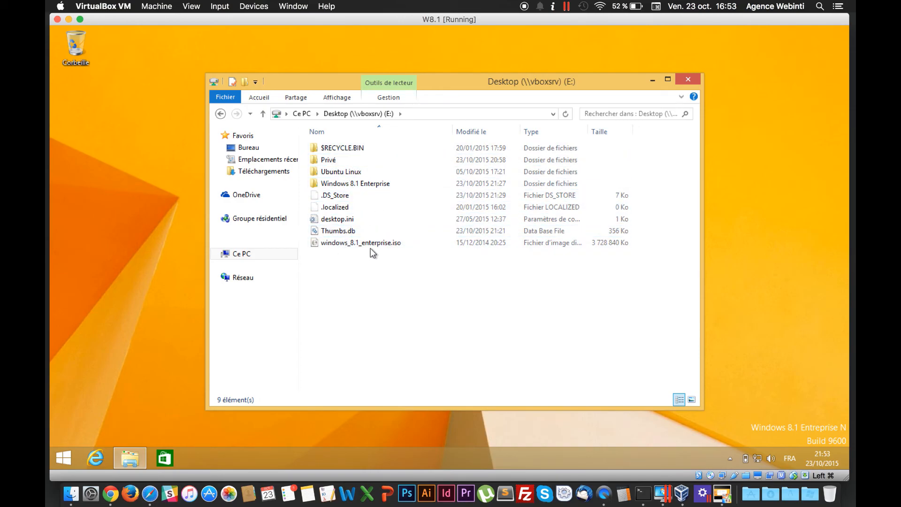
click(349, 212)
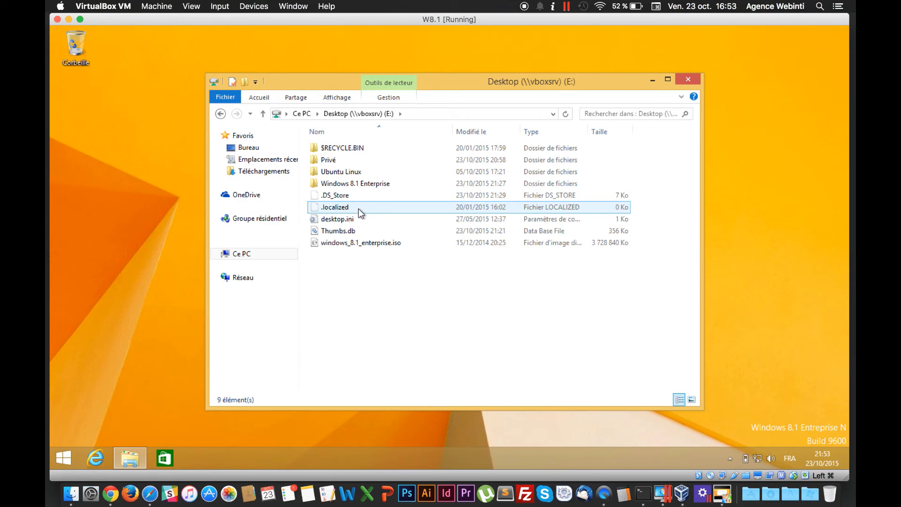
click(348, 185)
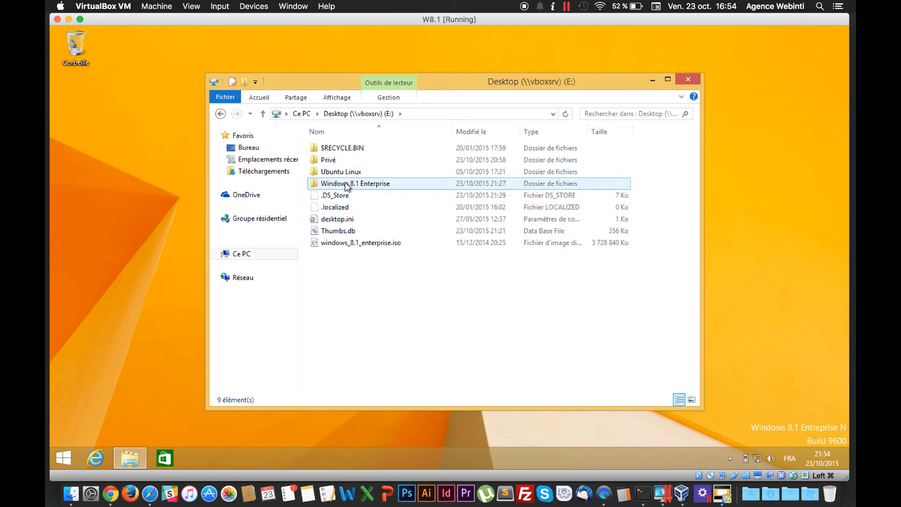
double_click(347, 185)
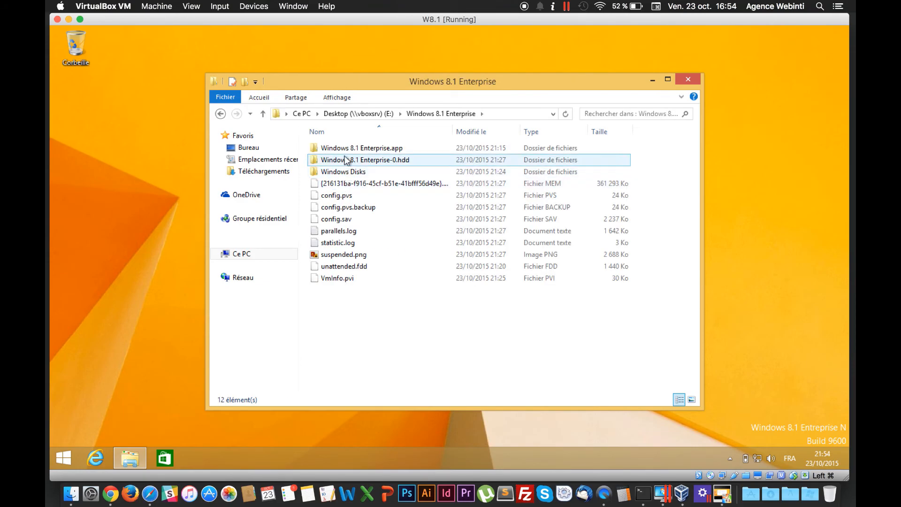
click(221, 114)
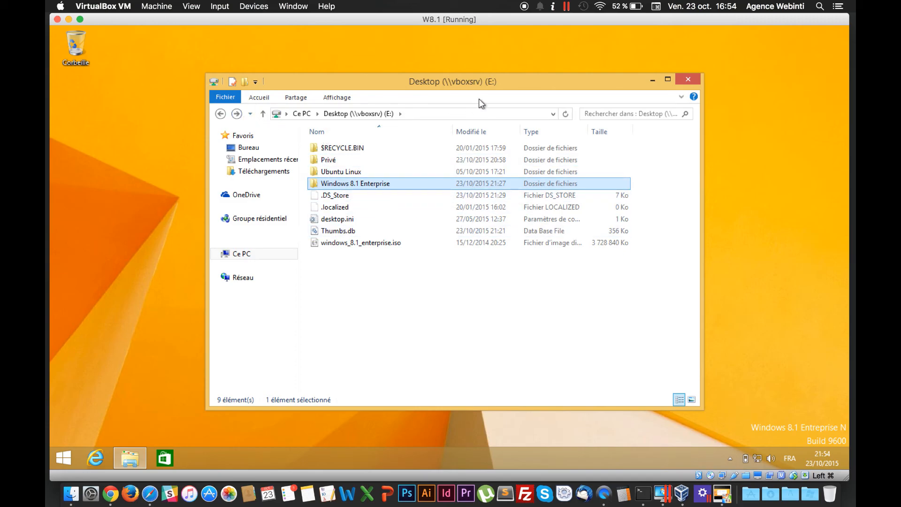
- Examine the .DS_Store, .localized, desktop.ini and Thumbs.db files on the shared drive and close File Explorer
click(336, 200)
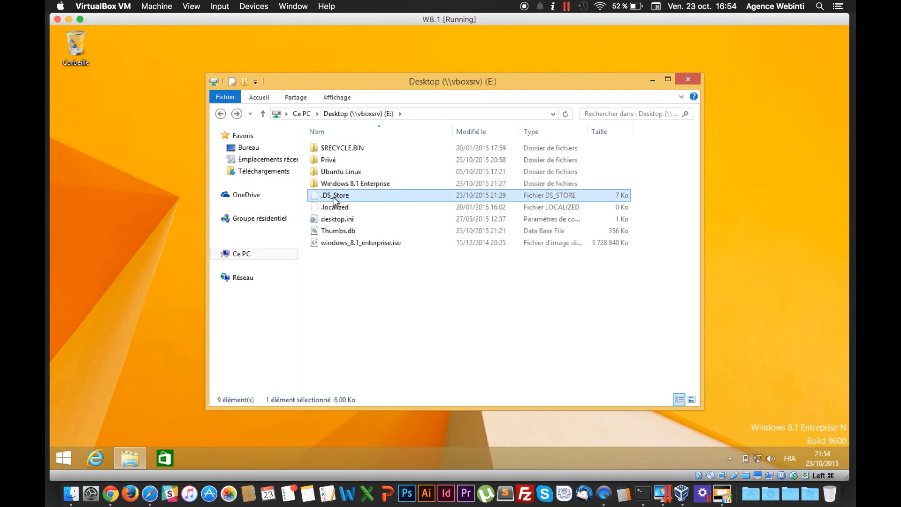
click(335, 209)
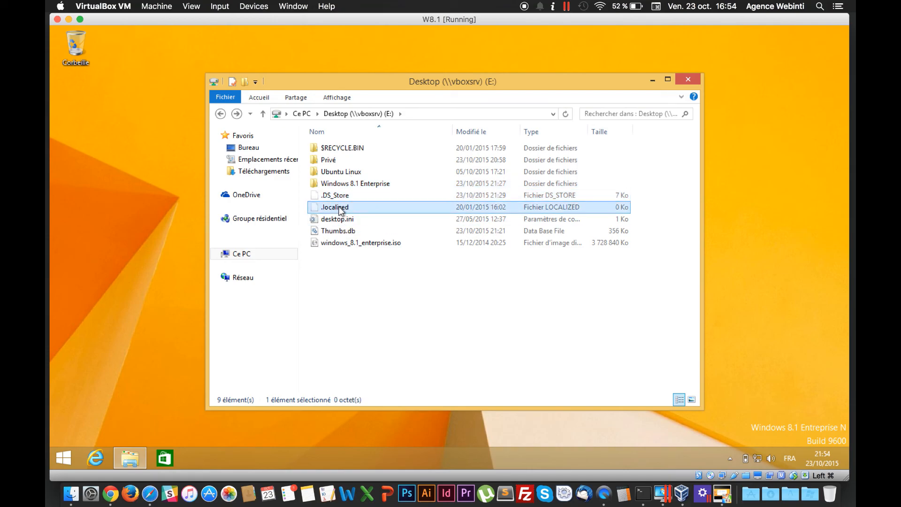
click(342, 220)
click(346, 232)
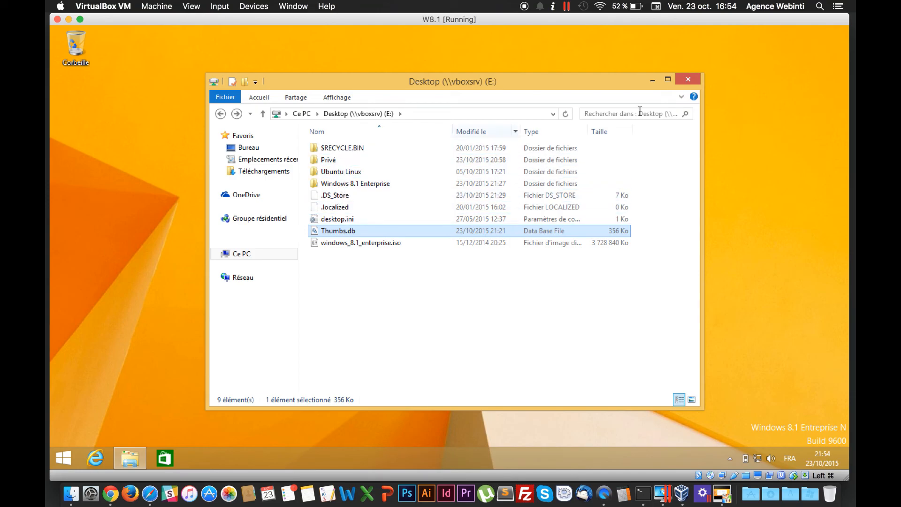
click(688, 80)
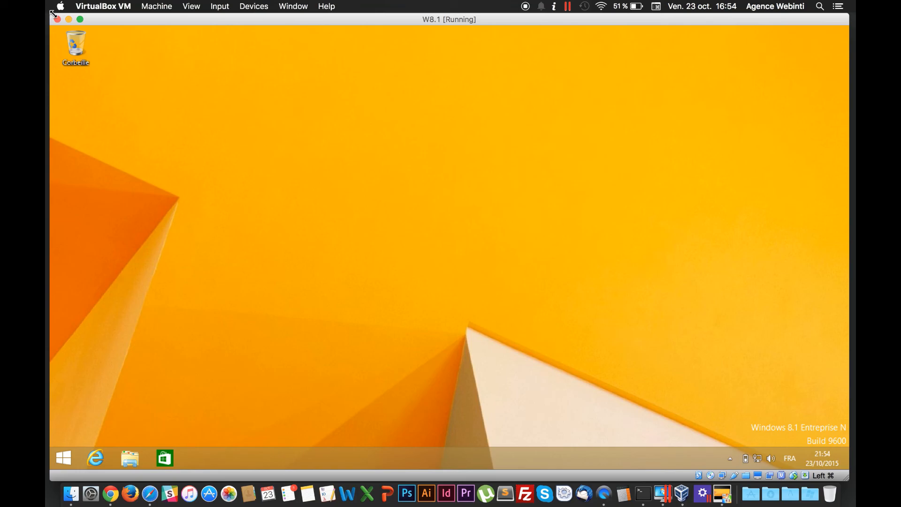
drag(50, 14, 142, 133)
drag(183, 21, 228, 22)
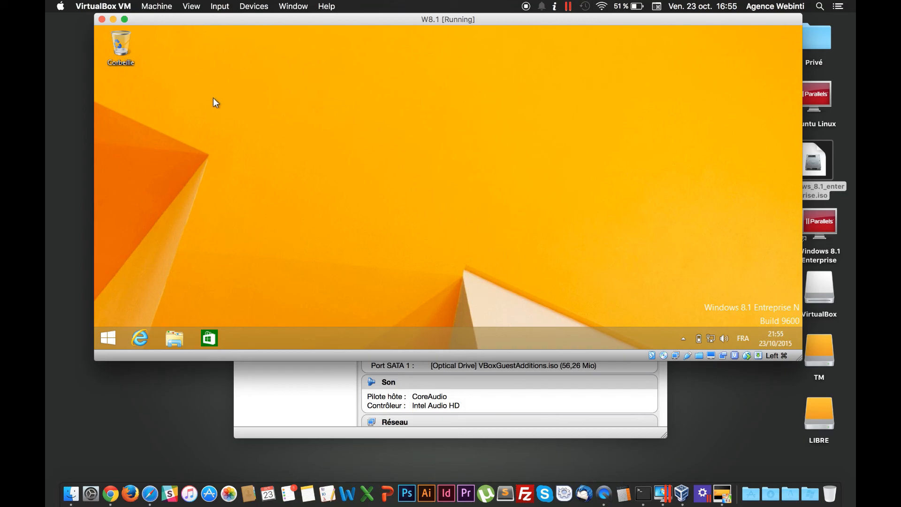
drag(275, 361, 272, 434)
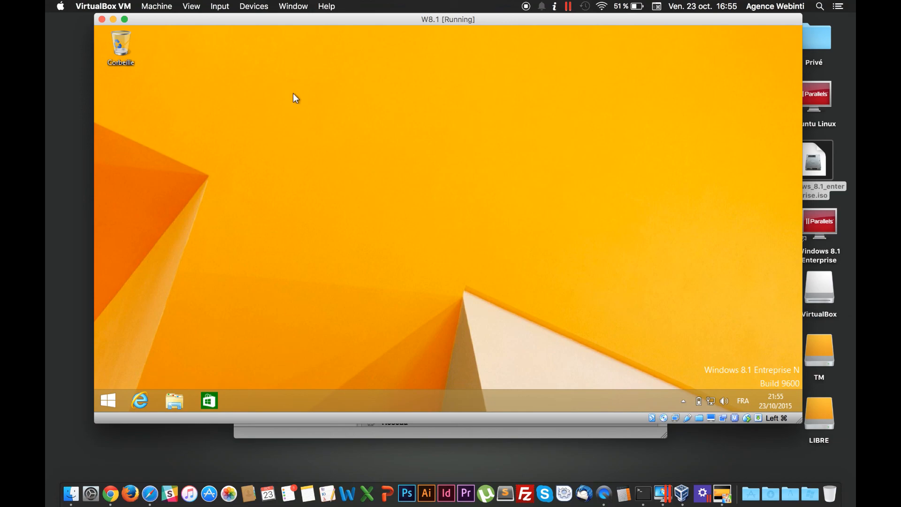
mouse_move(282, 19)
mouse_down()
mouse_move(239, 6)
mouse_move(277, 6)
mouse_up()
right_click(299, 106)
click(251, 118)
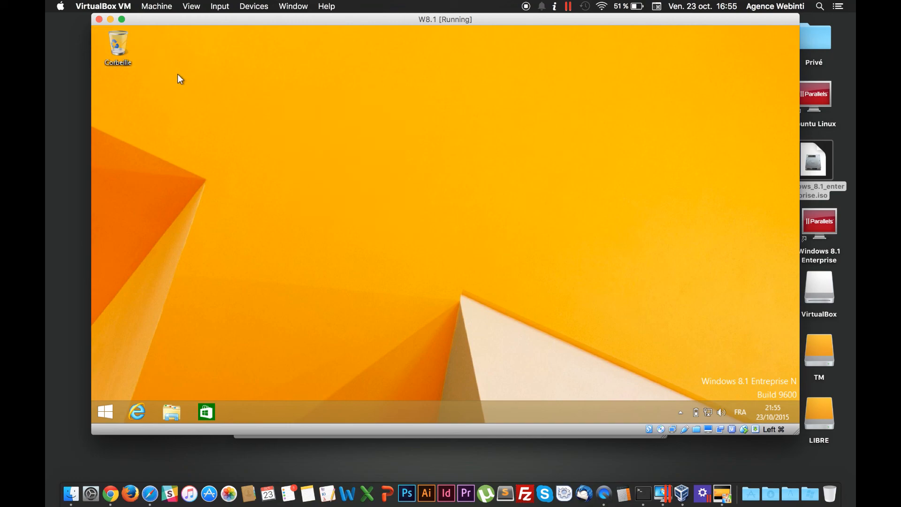